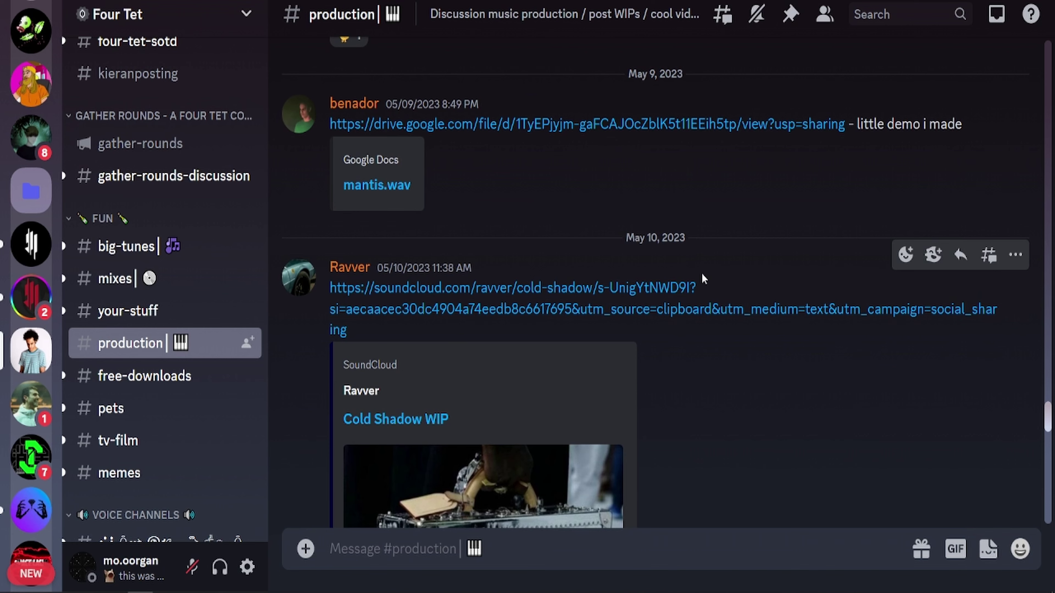
Play the Cold Shadow WIP track posted in the production channel, listening to several sections, and pause it.
scroll(703, 278, down, 6)
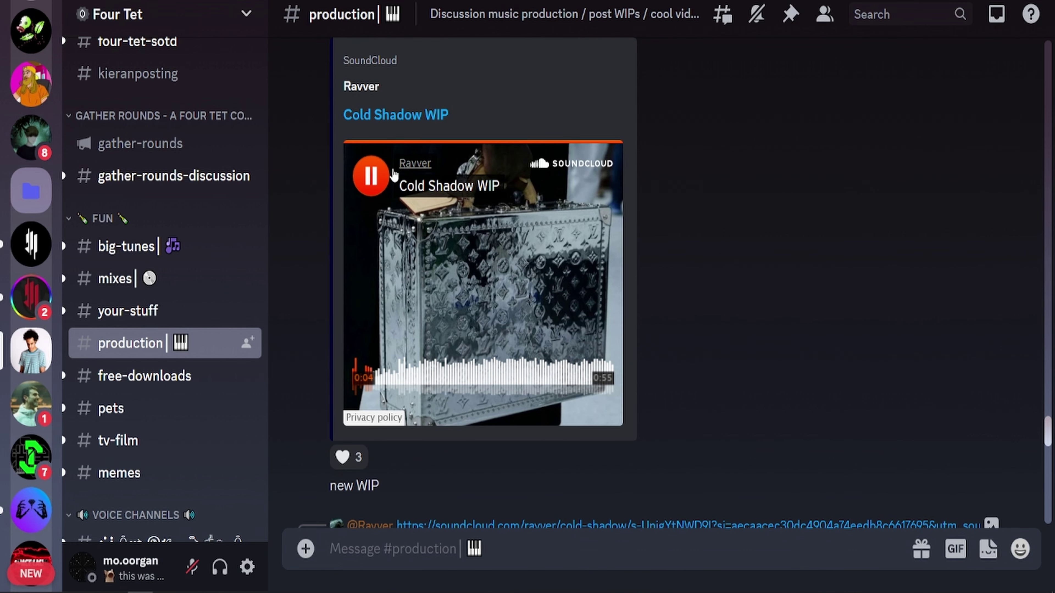
click(375, 179)
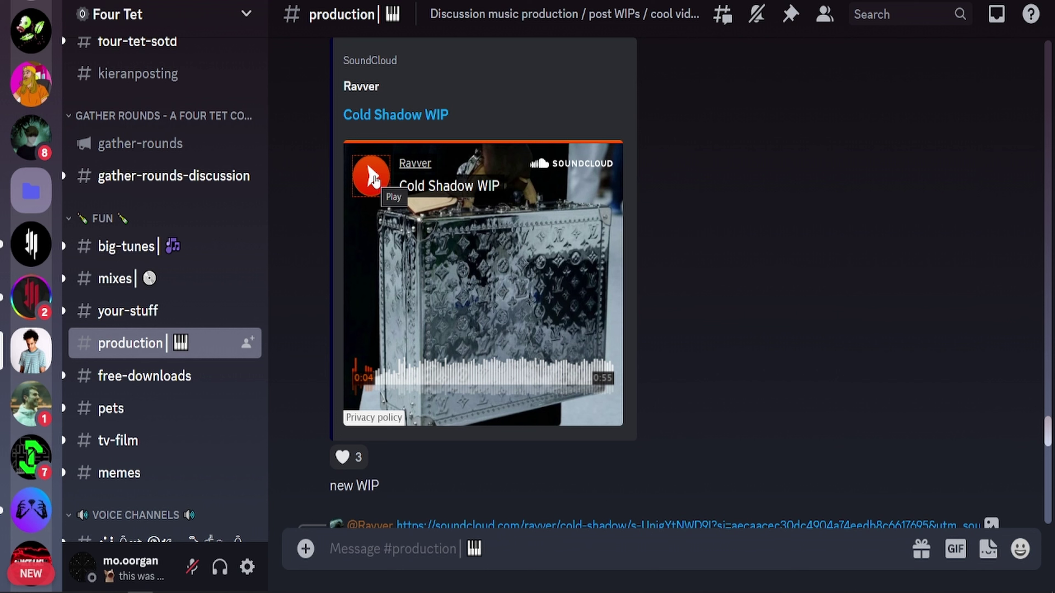
click(375, 180)
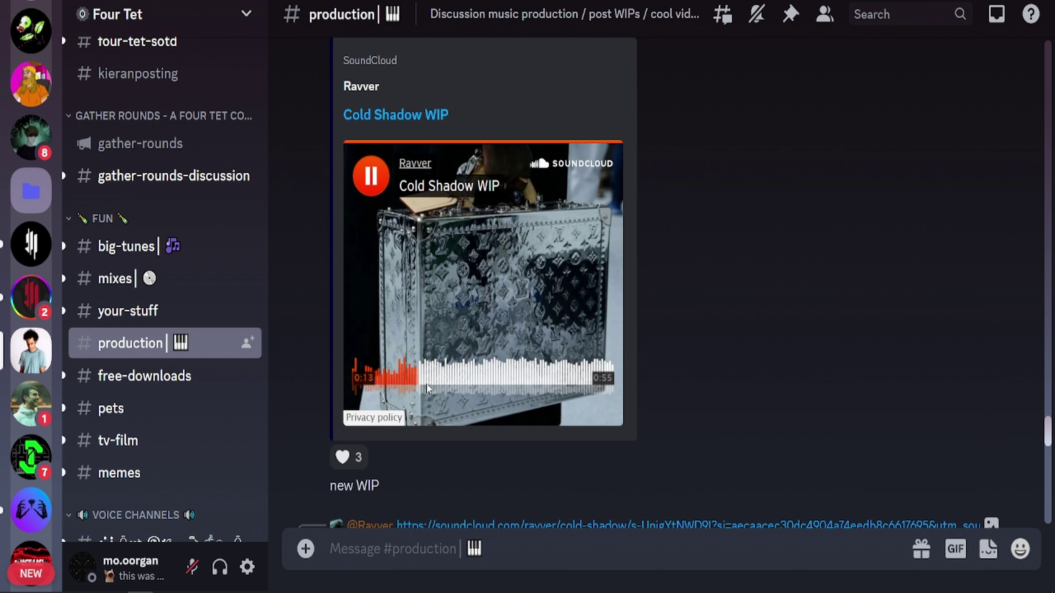
click(434, 374)
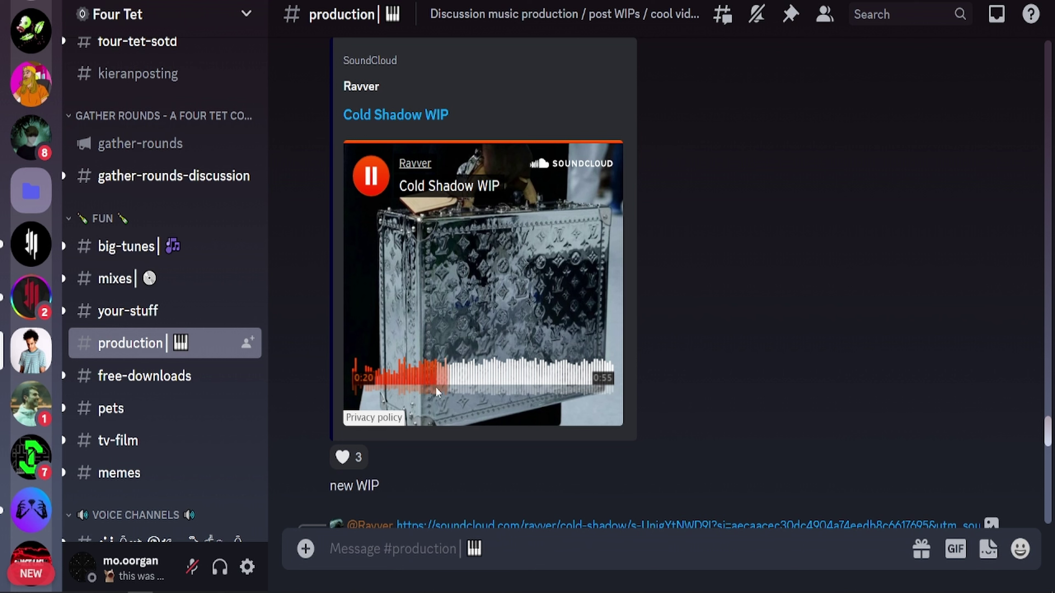
key(space)
key(space)
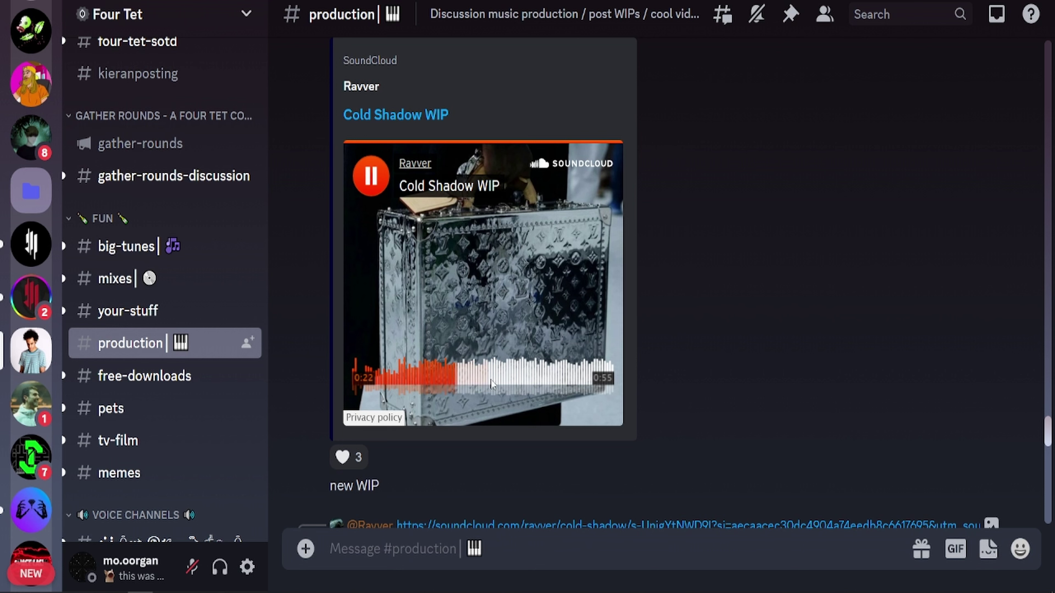
click(386, 372)
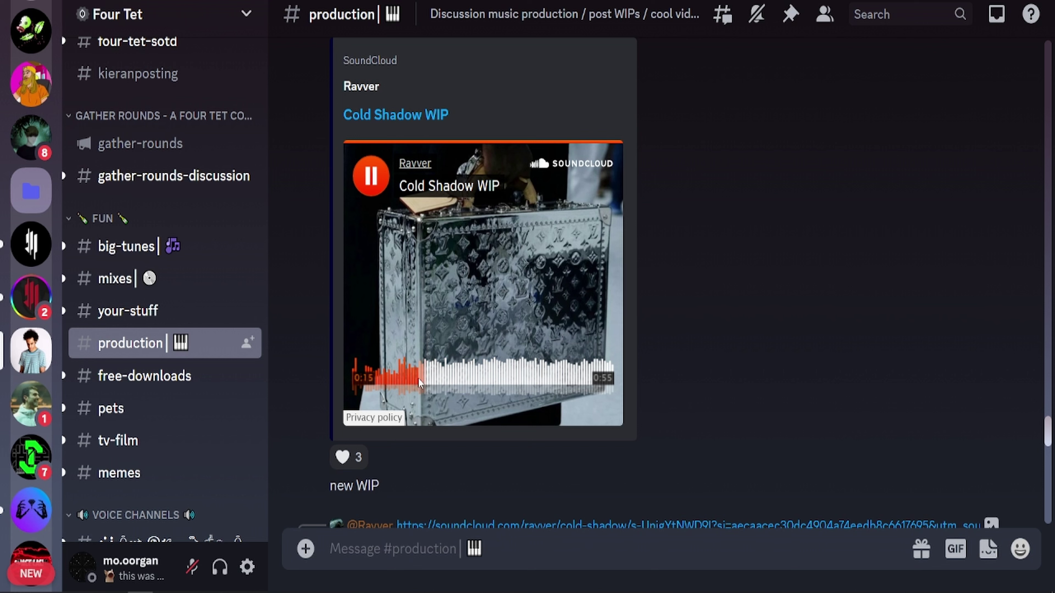
key(space)
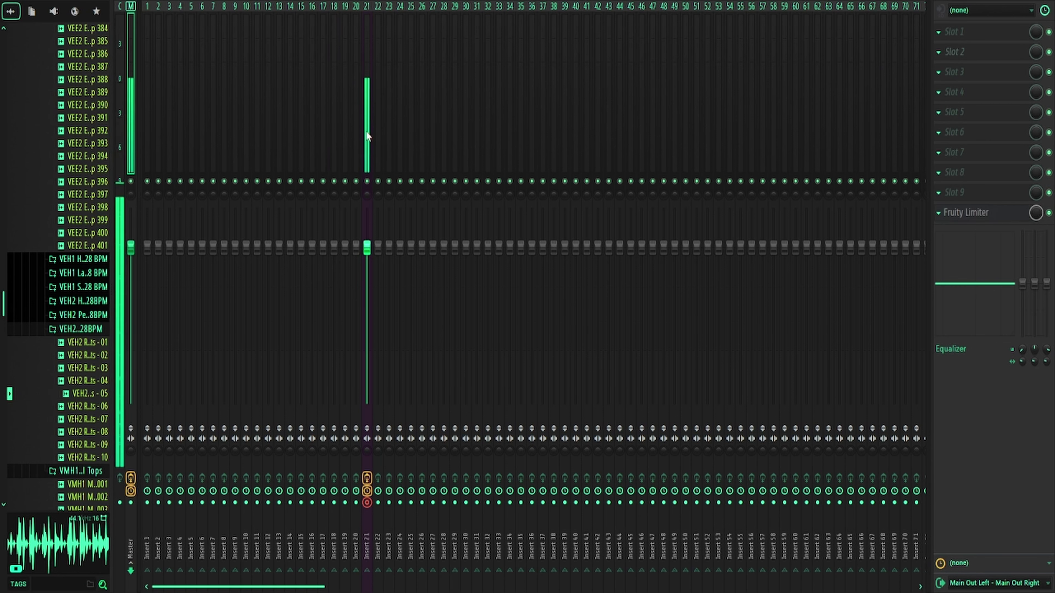
Place the playhead at bar 15, raise the Track 2 clip's gain to 10.7 dB and play it back.
key(F5)
click(635, 19)
key(F9)
key(F5)
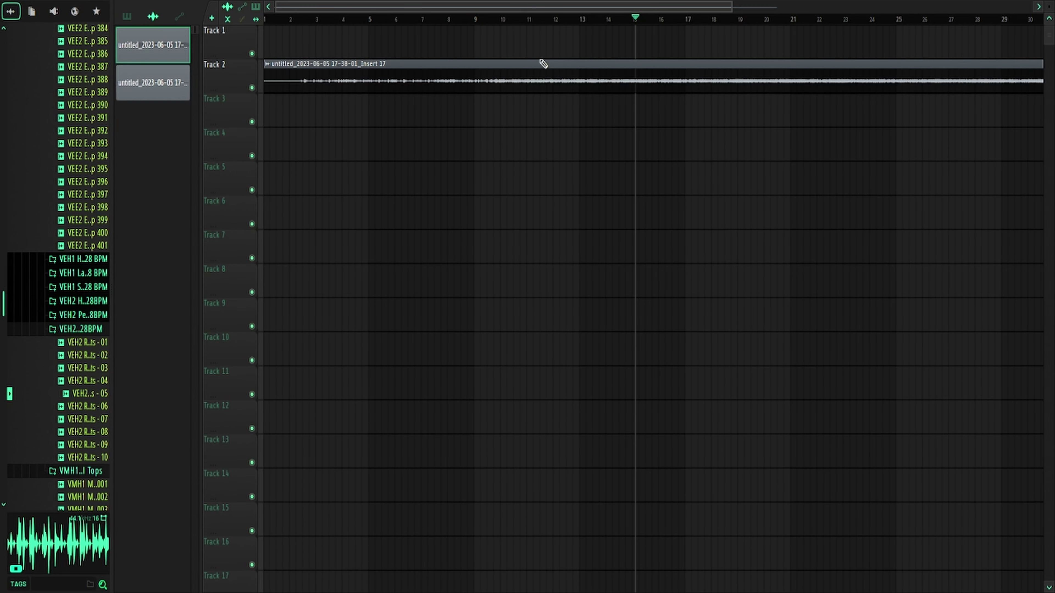
mouse_move(653, 90)
mouse_down()
mouse_move(653, 104)
mouse_move(654, 91)
mouse_up()
key(space)
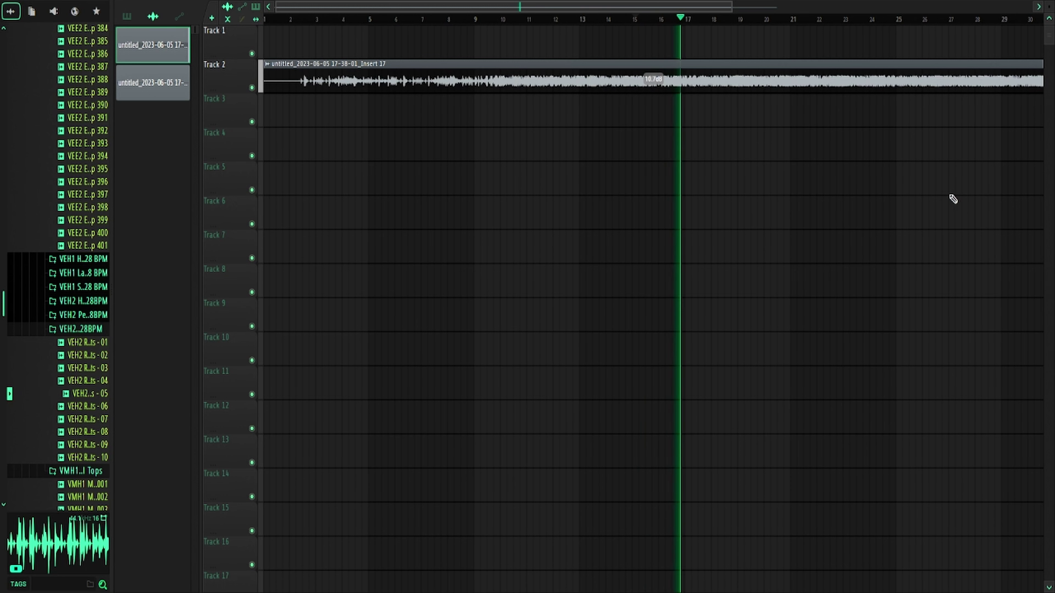
Play the Track 2 clip from around bar 19 and examine its enlarged waveform and the mixer levels.
ctrl+scroll(767, 105, up, 3)
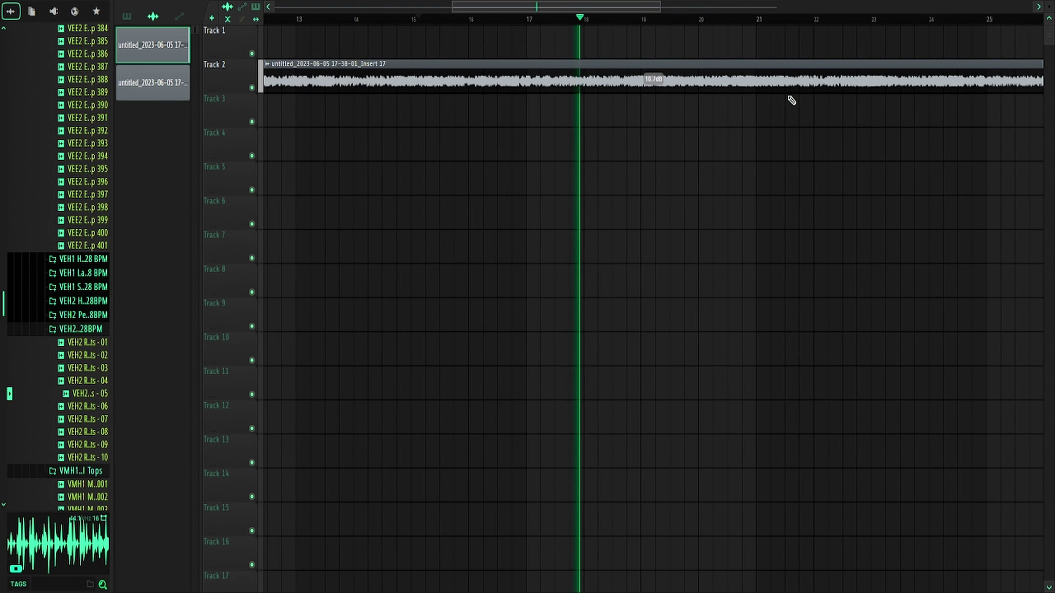
alt+scroll(725, 102, up, 4)
scroll(677, 144, up, 1)
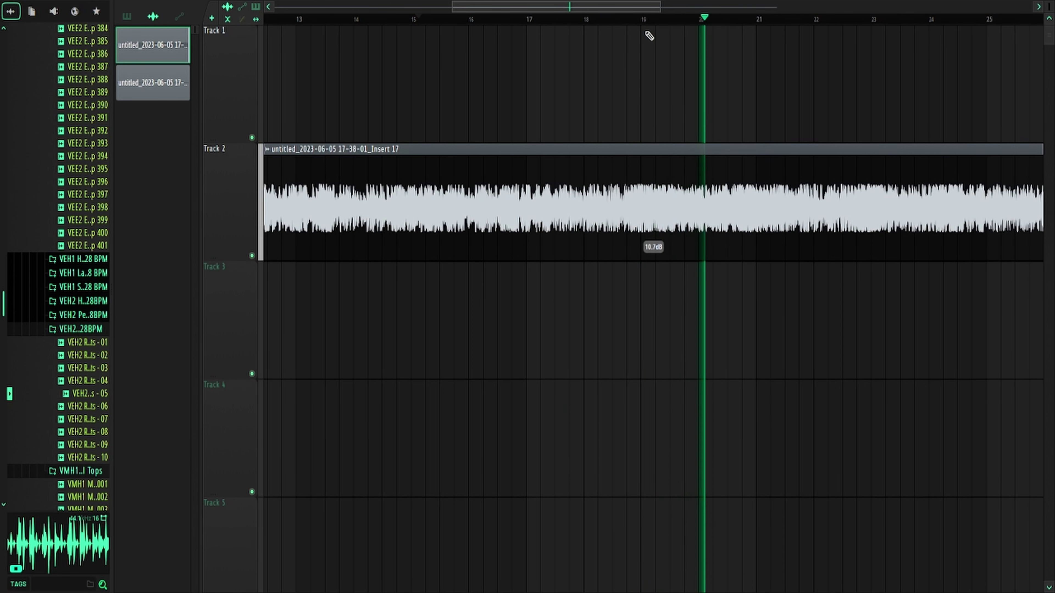
key(F9)
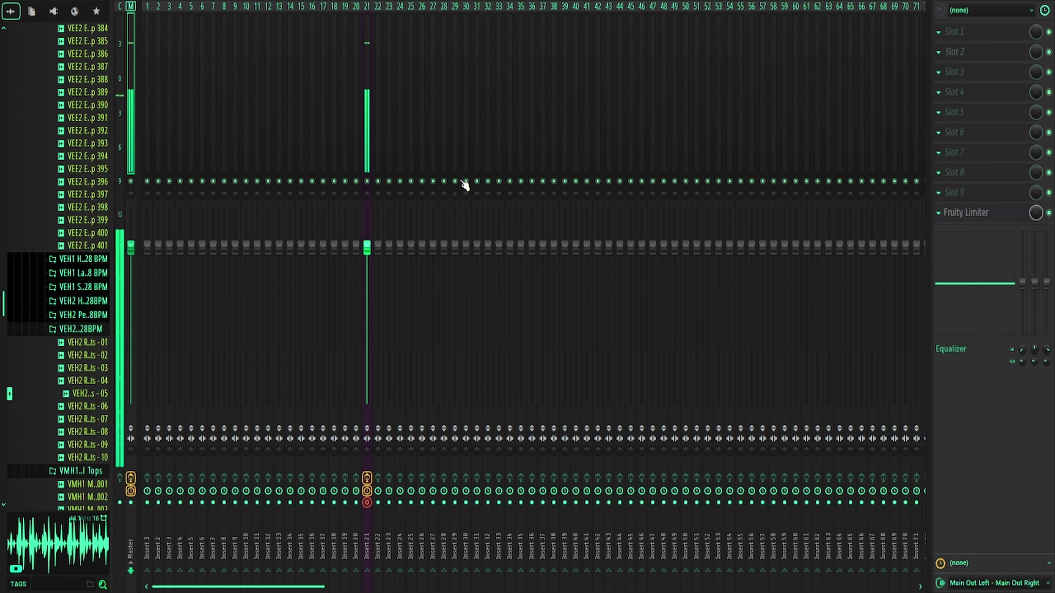
key(F9)
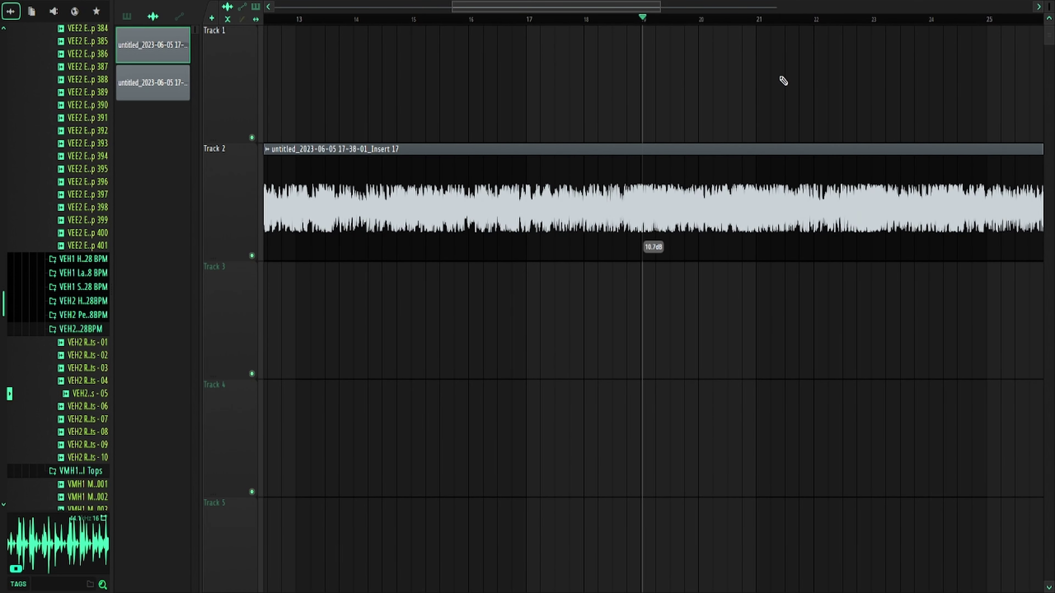
key(space)
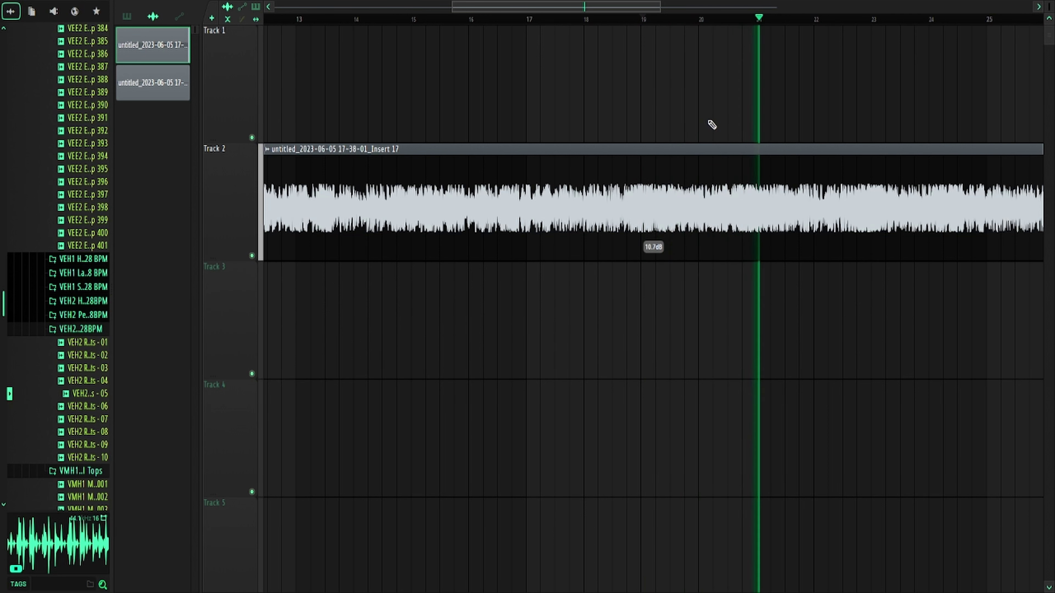
key(space)
Add Fruity parametric EQ 2 to slot 3 of the Master track and start playback.
key(F9)
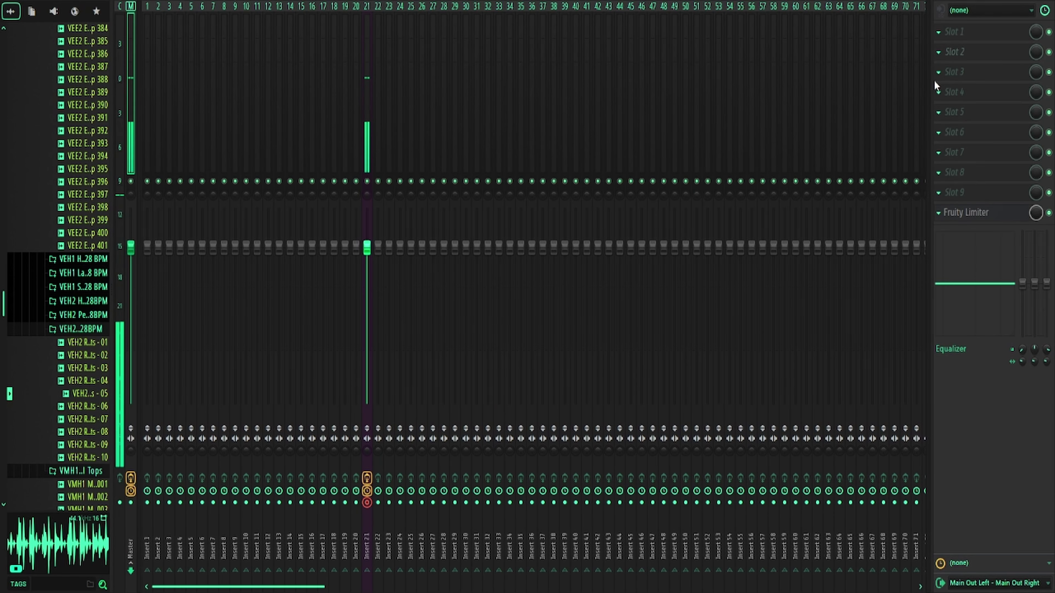
click(971, 71)
click(813, 371)
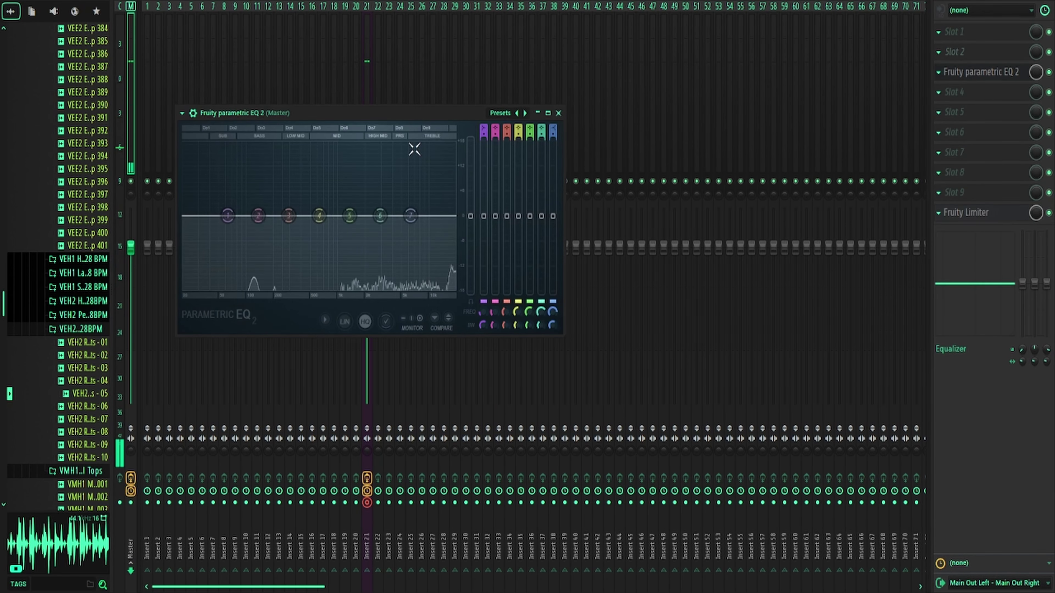
key(space)
Shape the bass in the EQ by slightly boosting bands 1 and 3 and cutting with band 4 just below band 3.
drag(260, 186, 249, 162)
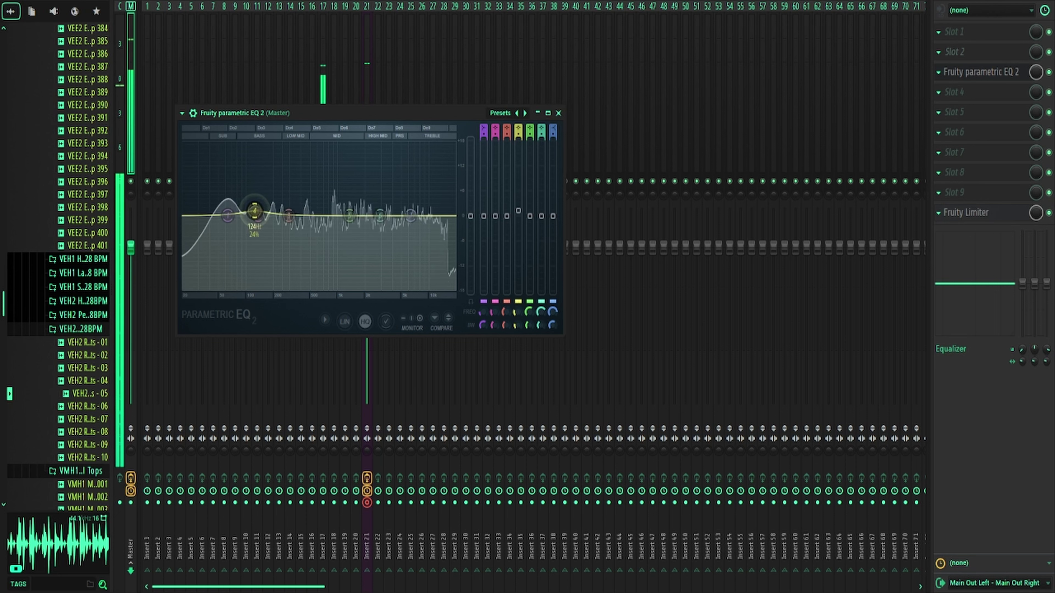
drag(228, 214, 253, 207)
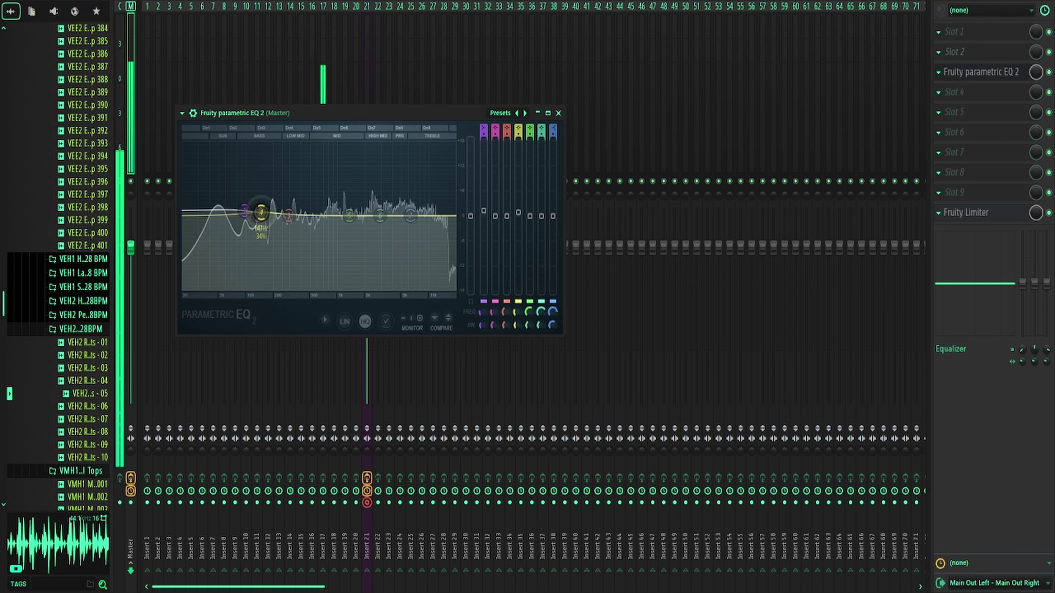
mouse_move(262, 220)
mouse_down()
mouse_move(253, 230)
mouse_move(272, 208)
mouse_up()
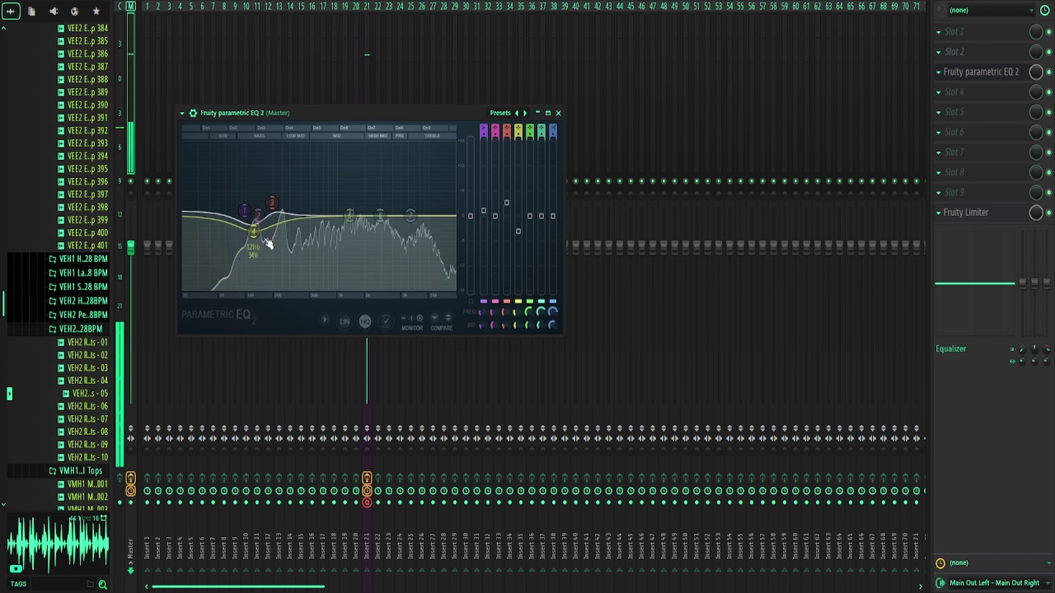
drag(253, 231, 248, 163)
drag(243, 219, 245, 237)
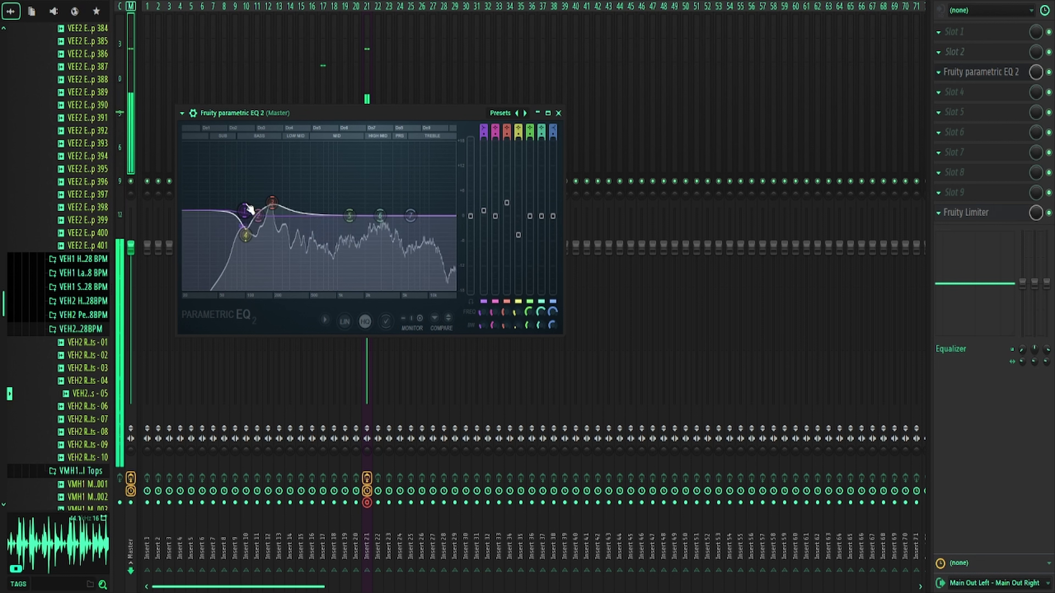
Shape the mids and highs by cutting with band 5 around 700 Hz and slightly boosting bands 1, 6 and 7 above it.
drag(247, 198, 439, 205)
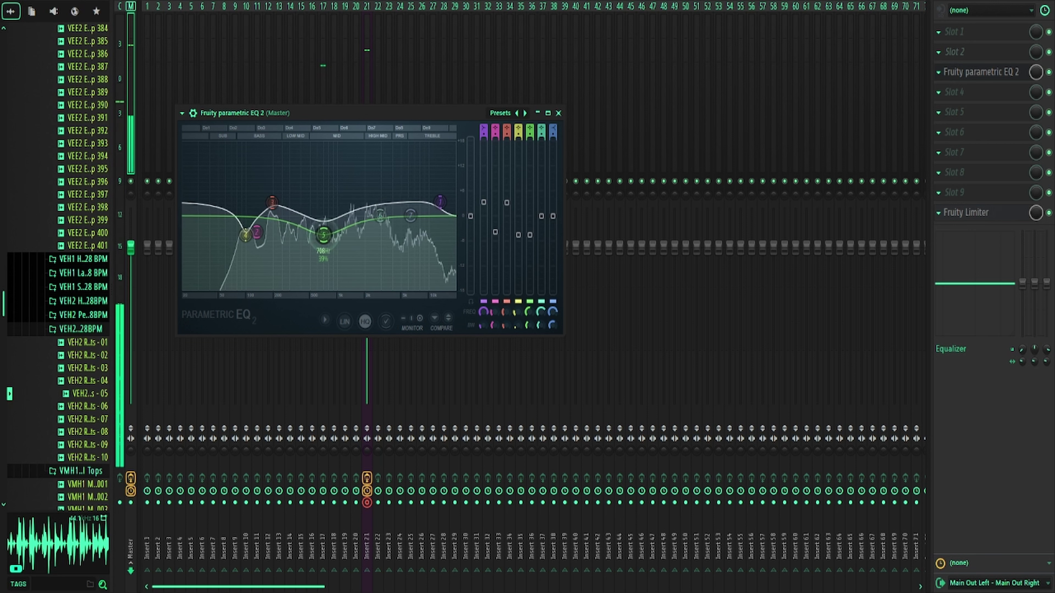
mouse_move(331, 233)
mouse_down()
mouse_move(341, 219)
mouse_move(306, 208)
mouse_move(332, 184)
mouse_move(342, 216)
mouse_move(344, 195)
mouse_move(314, 219)
mouse_move(320, 232)
mouse_up()
drag(379, 215, 355, 213)
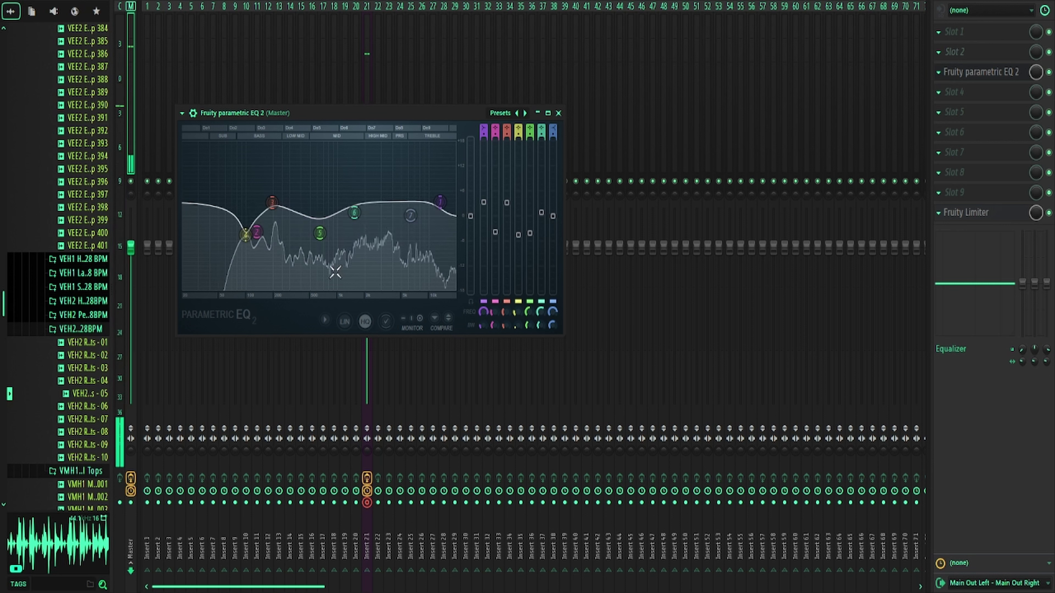
drag(410, 216, 390, 192)
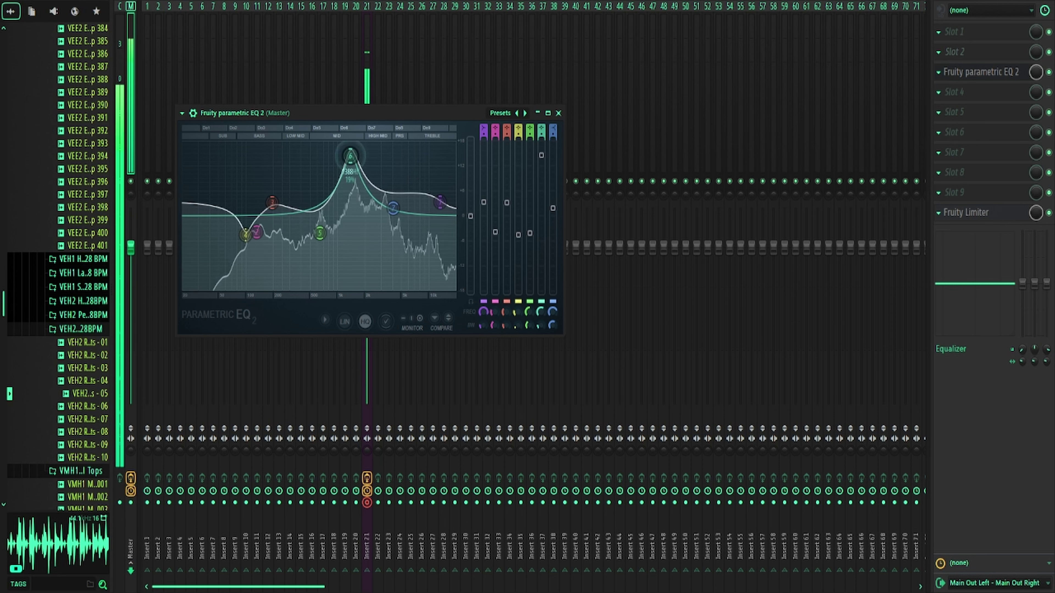
Audition different boosts with EQ band 6 at about 1.4 kHz and settle on a slight lift.
drag(351, 162, 351, 202)
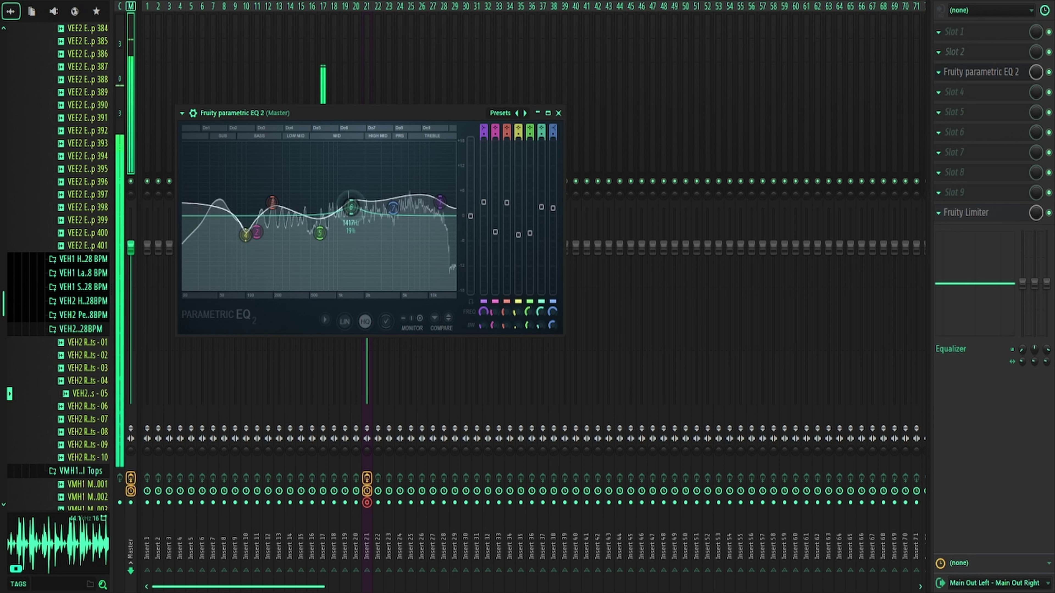
drag(350, 207, 353, 186)
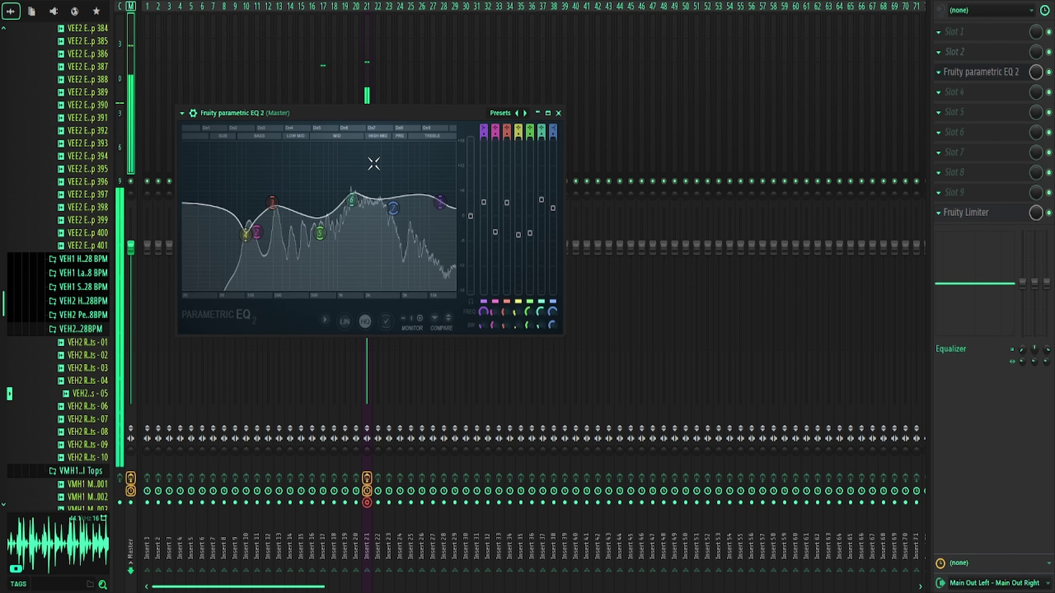
mouse_move(358, 200)
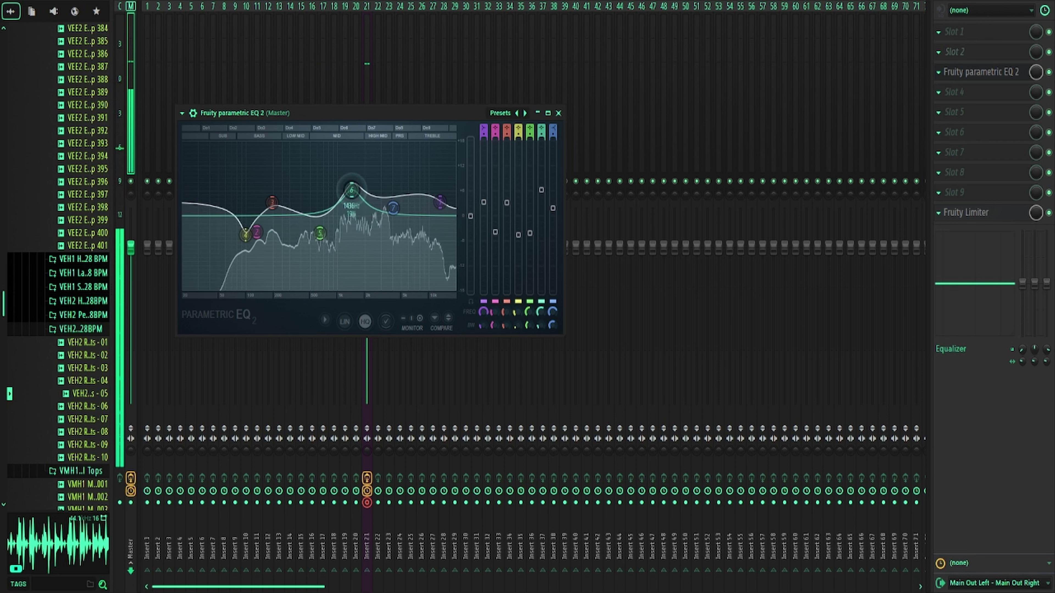
drag(351, 190, 350, 178)
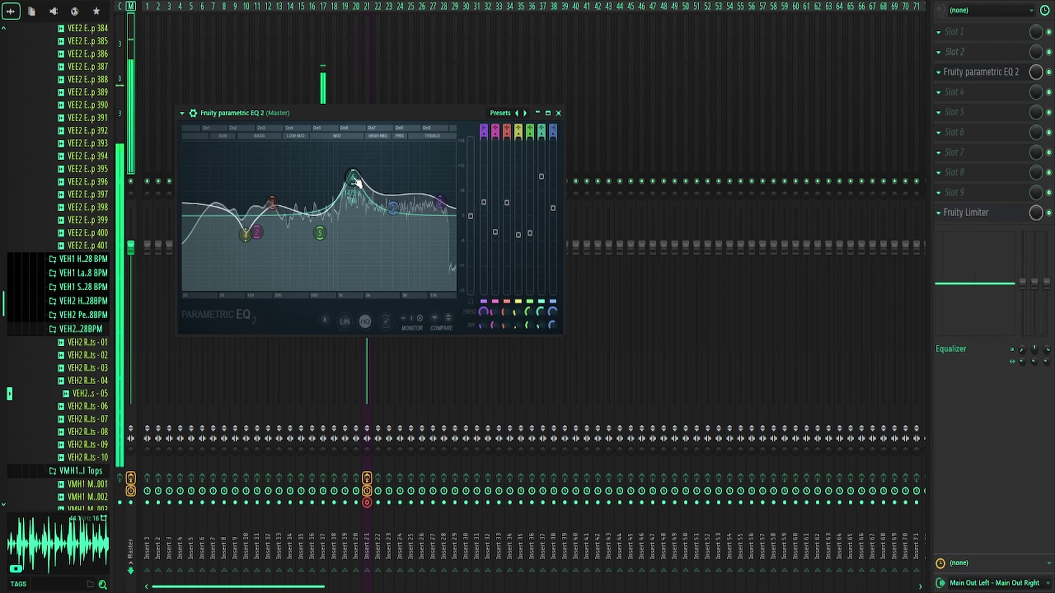
drag(354, 180, 352, 209)
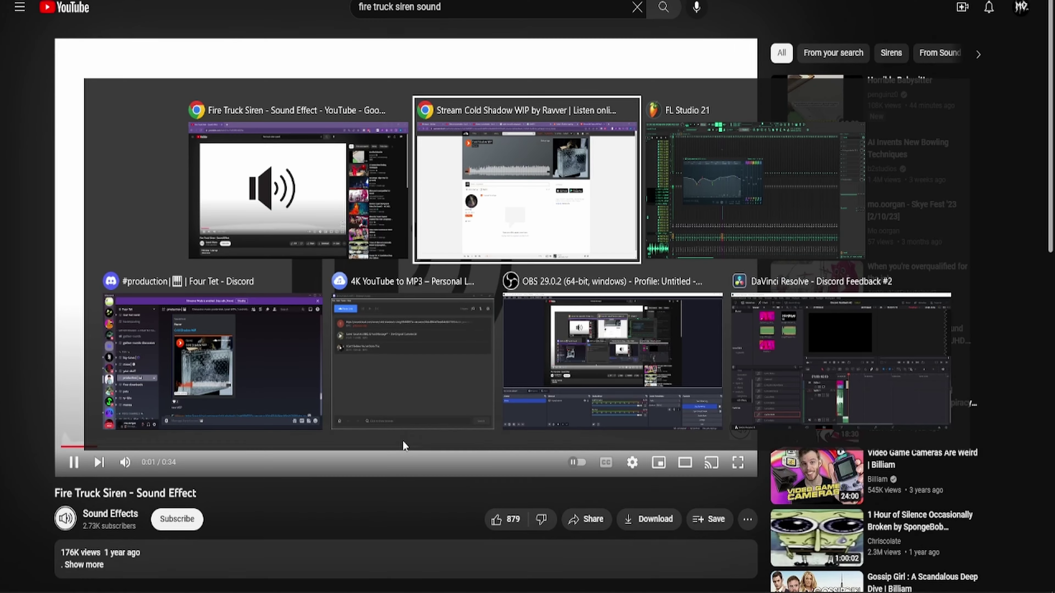
Switch to FL Studio and feed Virtual in 1 into the Master track with its fader at minimum, to view the siren's spectrum in the EQ.
click(738, 262)
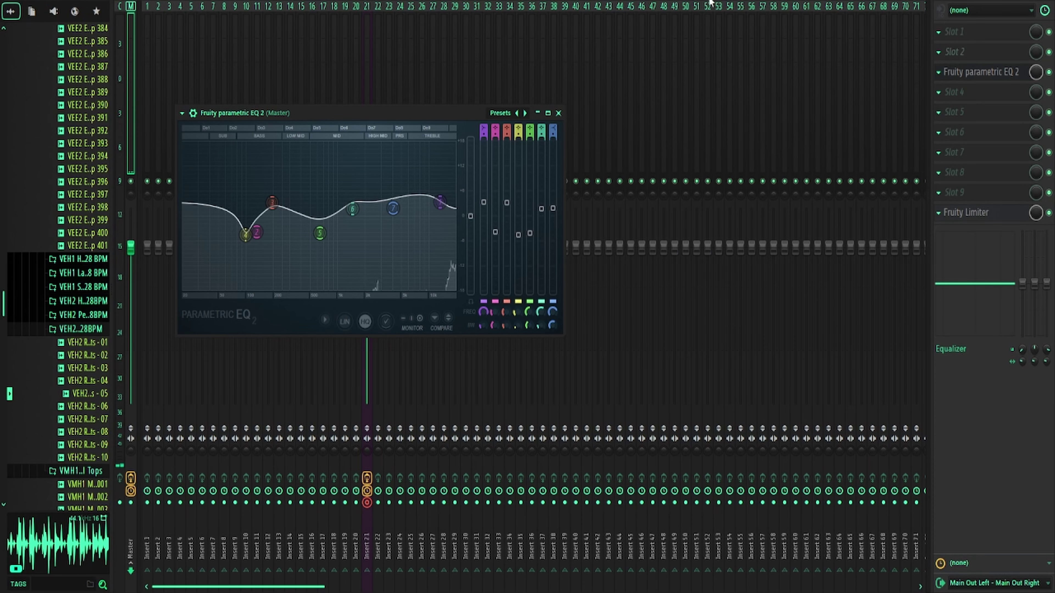
drag(131, 248, 131, 402)
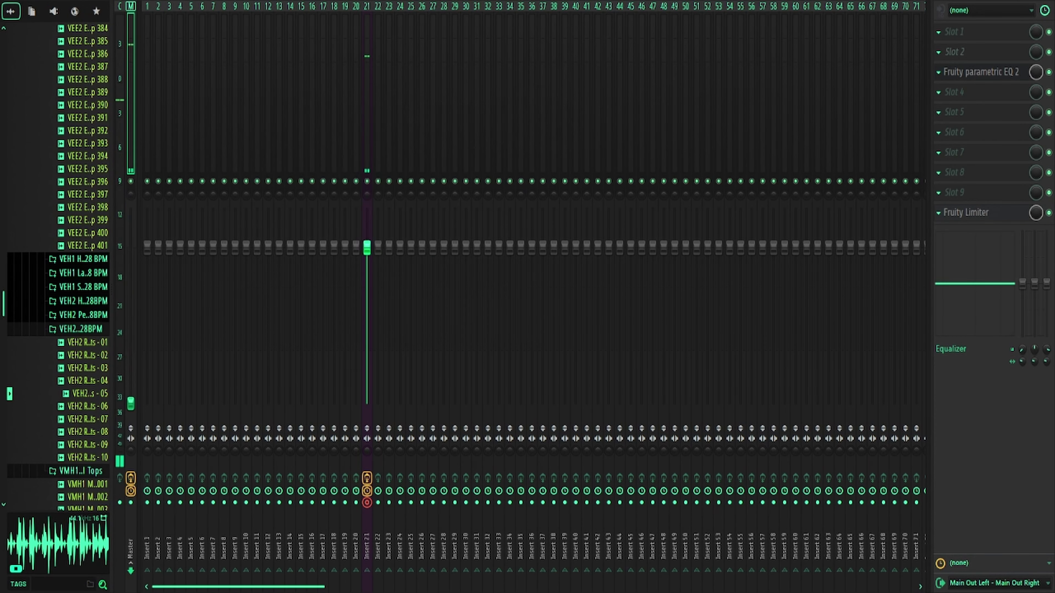
click(985, 15)
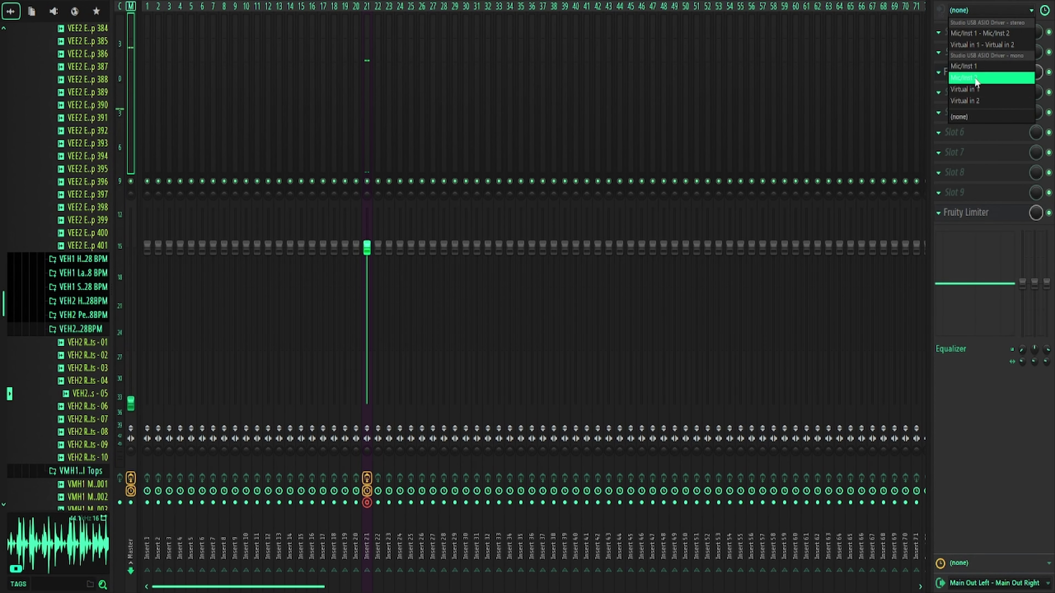
click(978, 89)
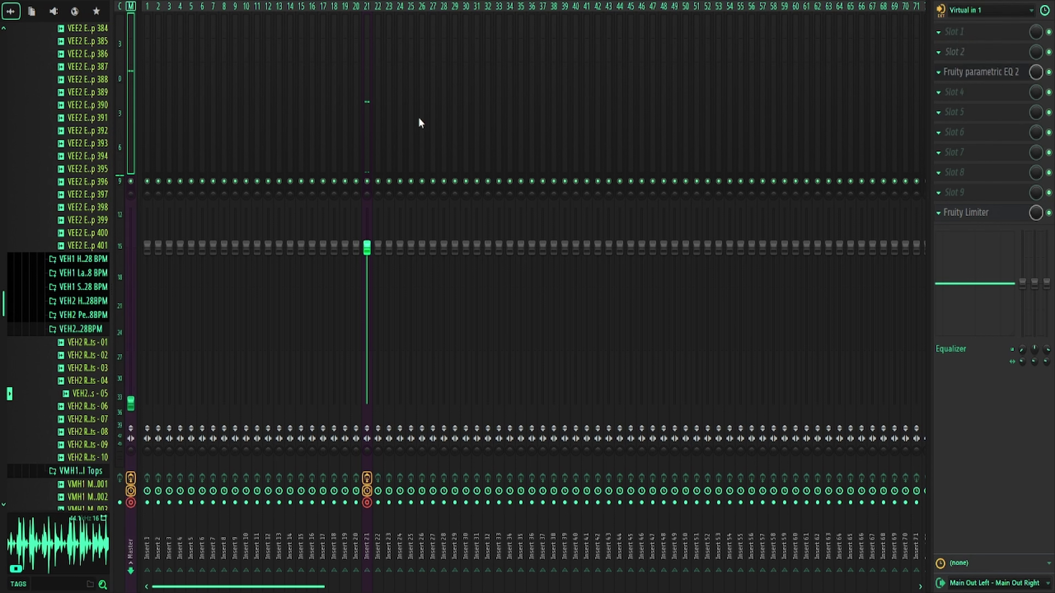
click(988, 72)
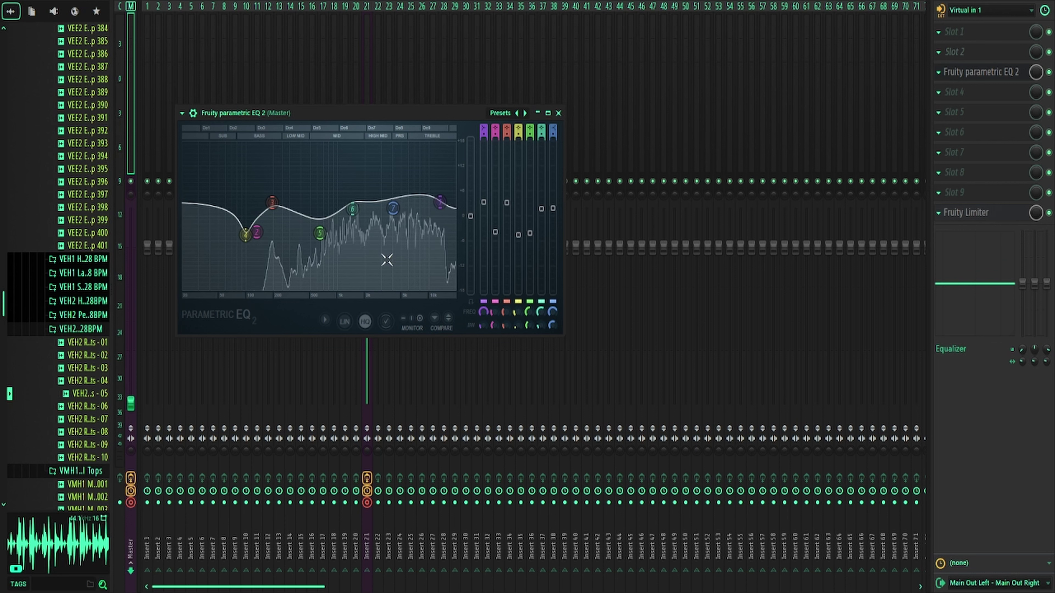
key(Escape)
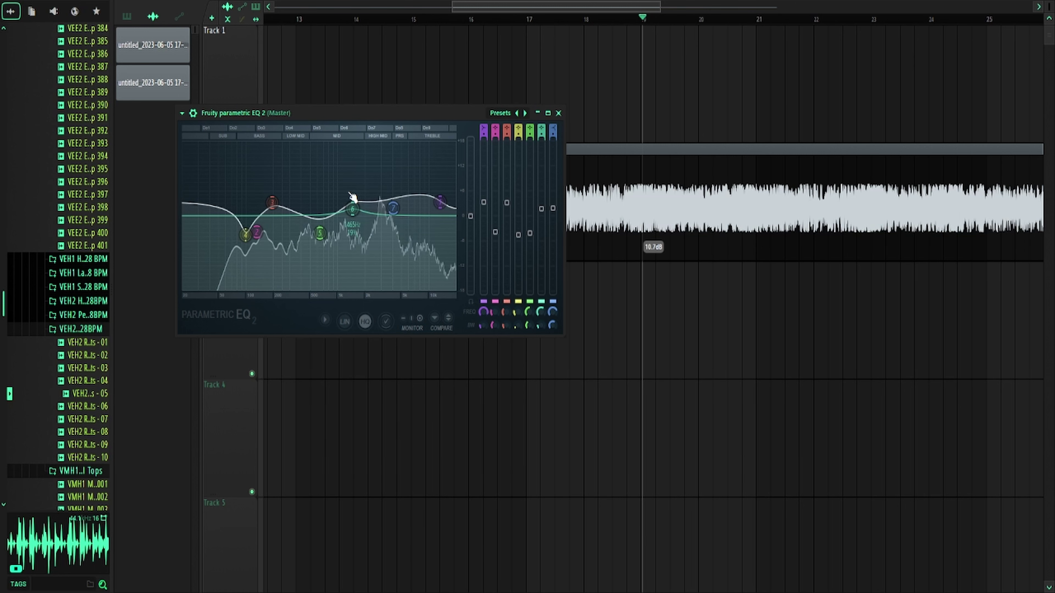
Close the EQ and play the Track 2 clip from just after bar 17.
click(558, 113)
click(549, 21)
key(space)
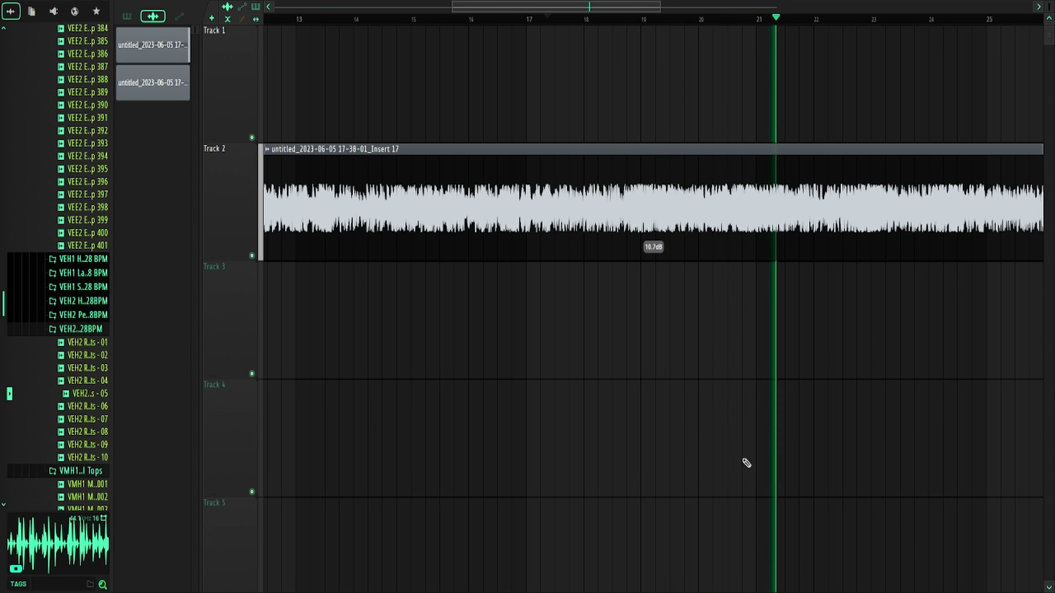
Stop playback with the playhead moved to just past bar 24, and close the L3-LL Multi limiter window.
key(space)
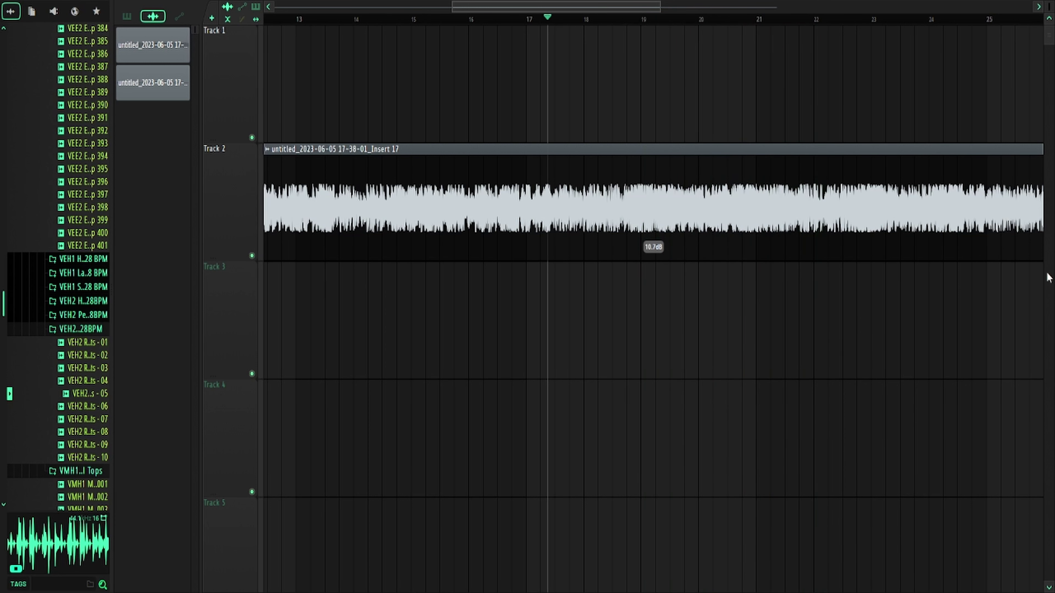
mouse_move(732, 19)
mouse_down()
mouse_move(948, 17)
mouse_move(941, 1)
mouse_up()
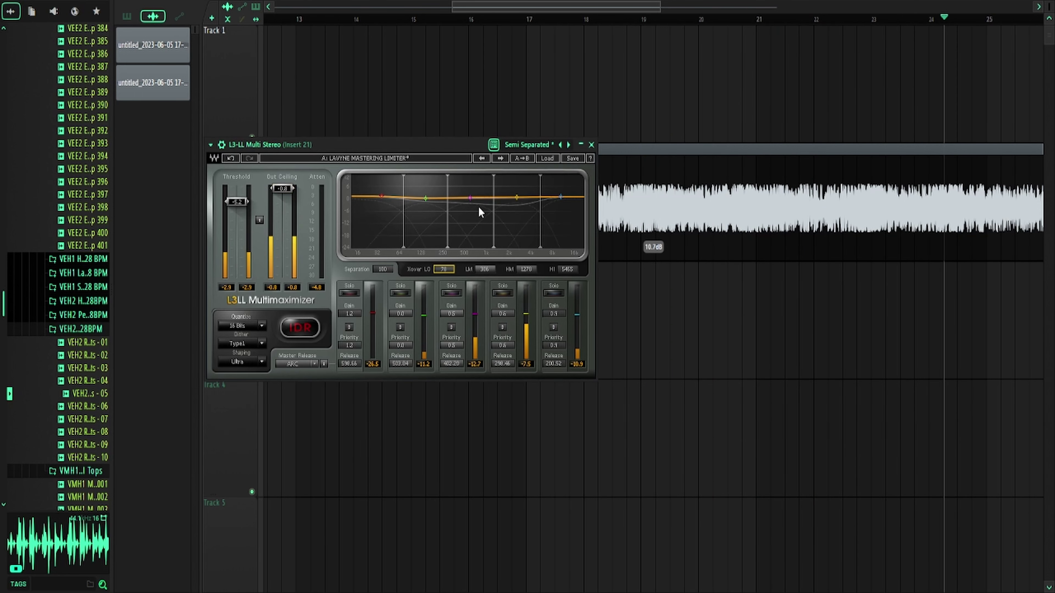
click(591, 144)
Nudge band 7 of the Master EQ and shift the band 1 low cut of Insert 17's EQ slightly higher.
key(F9)
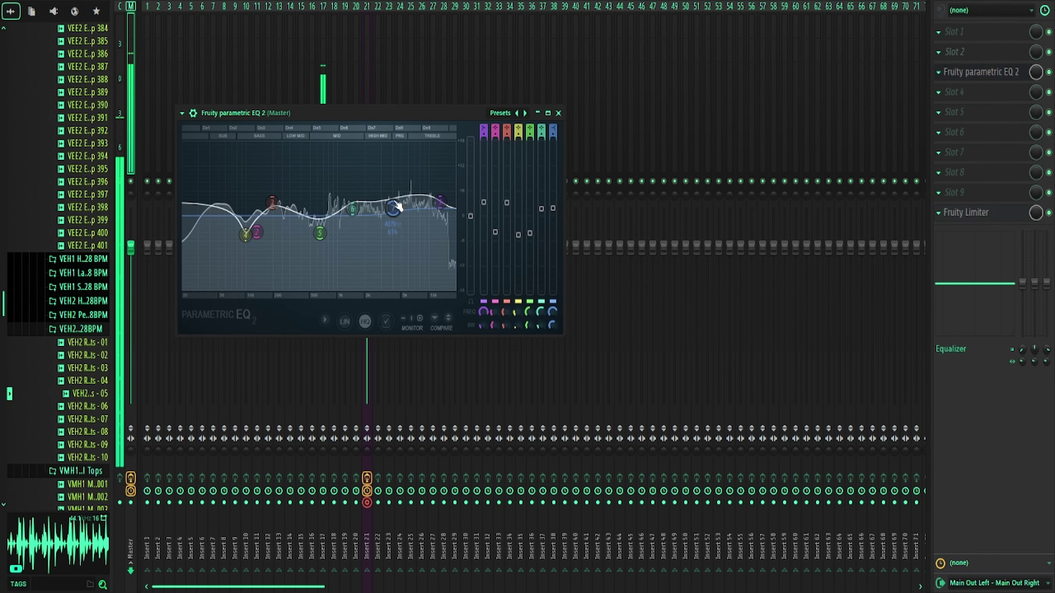
drag(398, 206, 401, 207)
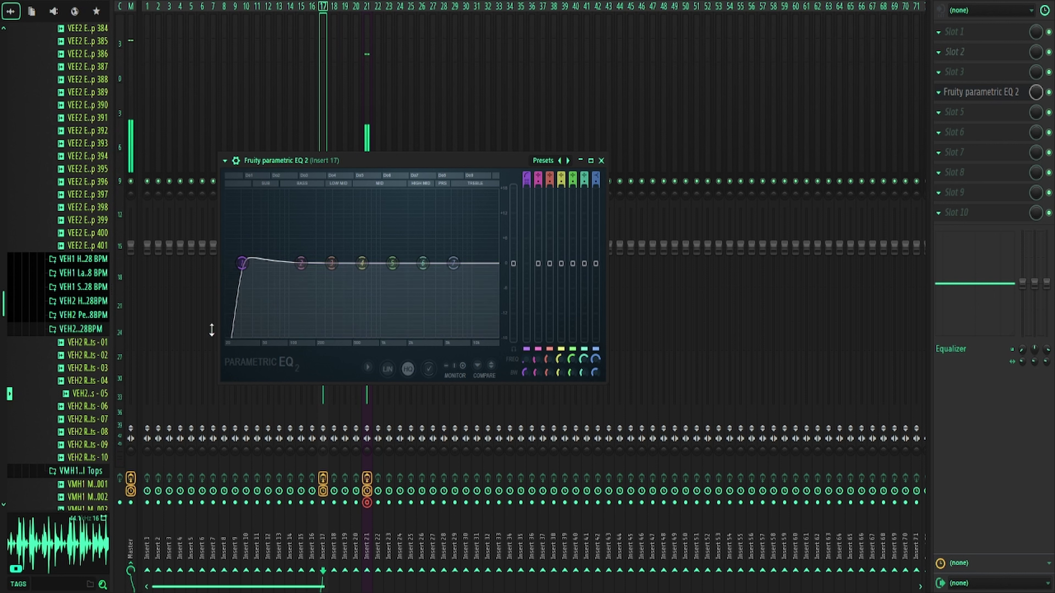
mouse_move(241, 263)
mouse_down()
mouse_move(299, 262)
mouse_move(246, 263)
mouse_up()
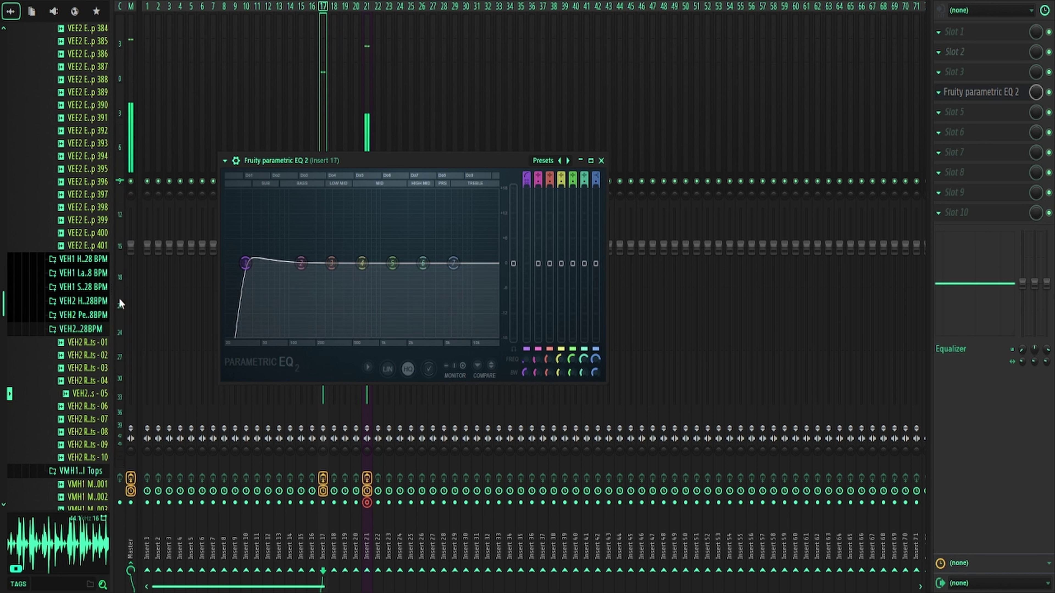
Load SPAN into slot 2 of Insert 17 and isolate the lowest frequencies around 30 Hz in its spectrum.
click(955, 52)
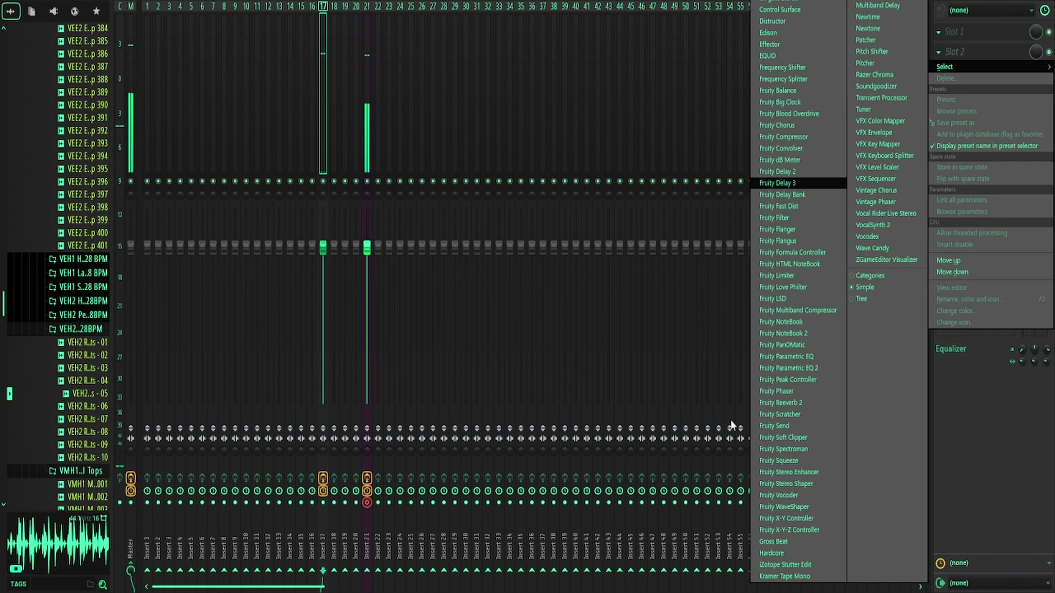
click(848, 160)
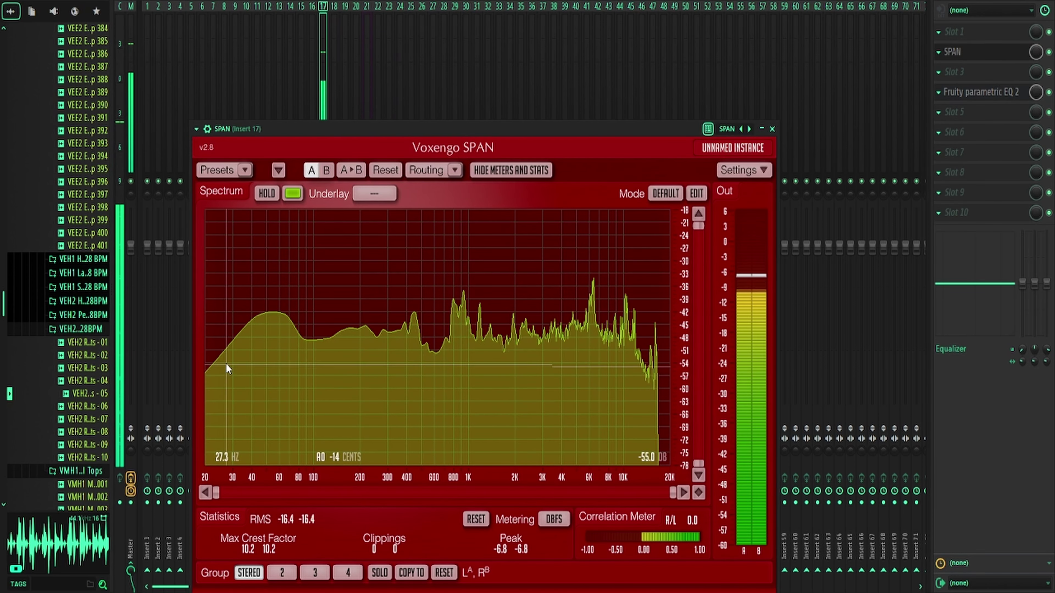
drag(225, 364, 213, 287)
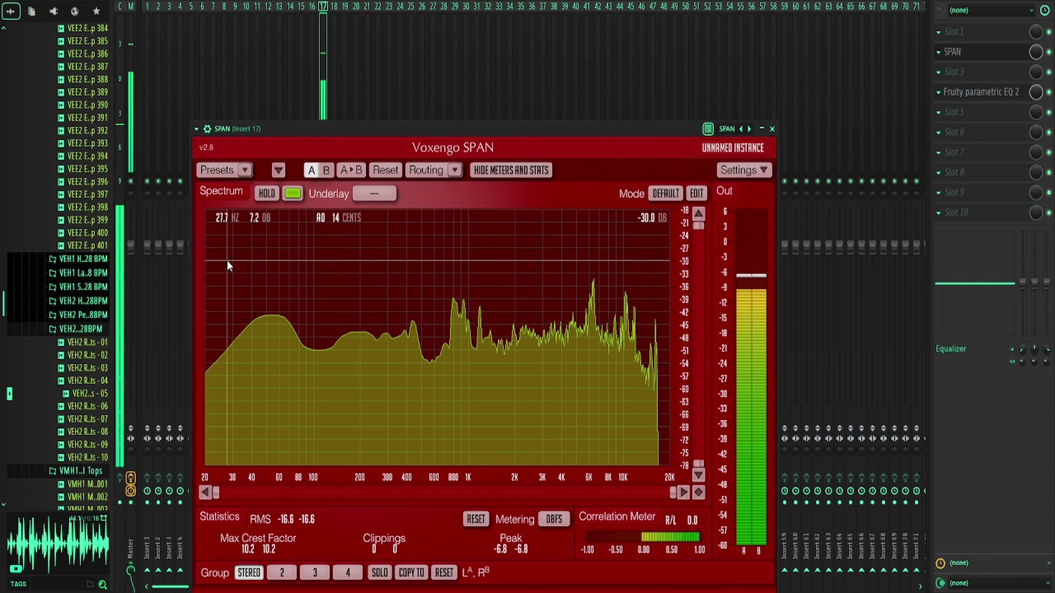
drag(226, 261, 219, 208)
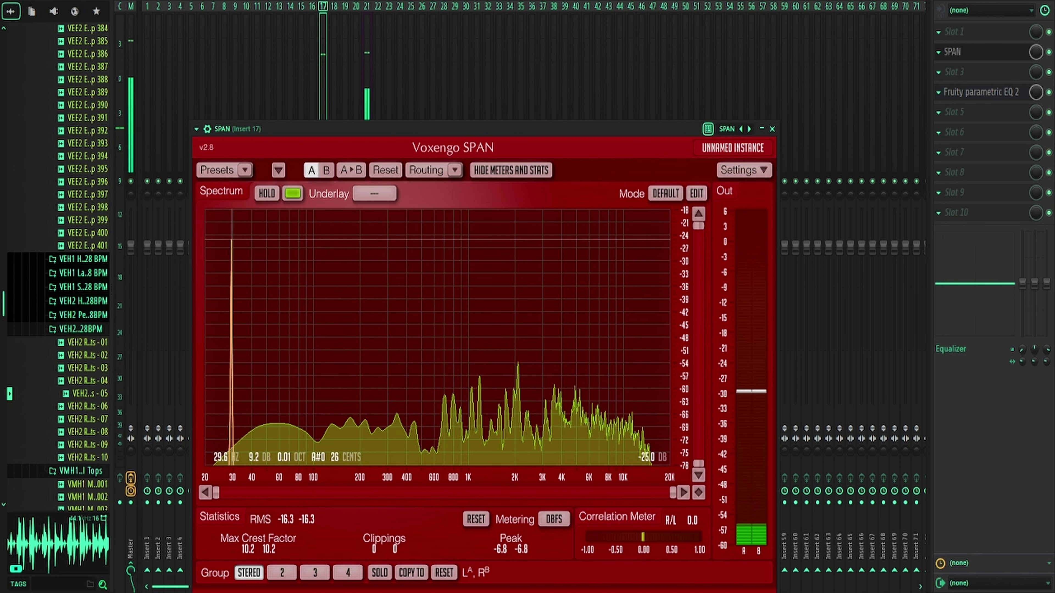
mouse_move(218, 250)
mouse_down()
mouse_move(205, 210)
mouse_move(220, 210)
mouse_move(208, 208)
mouse_up()
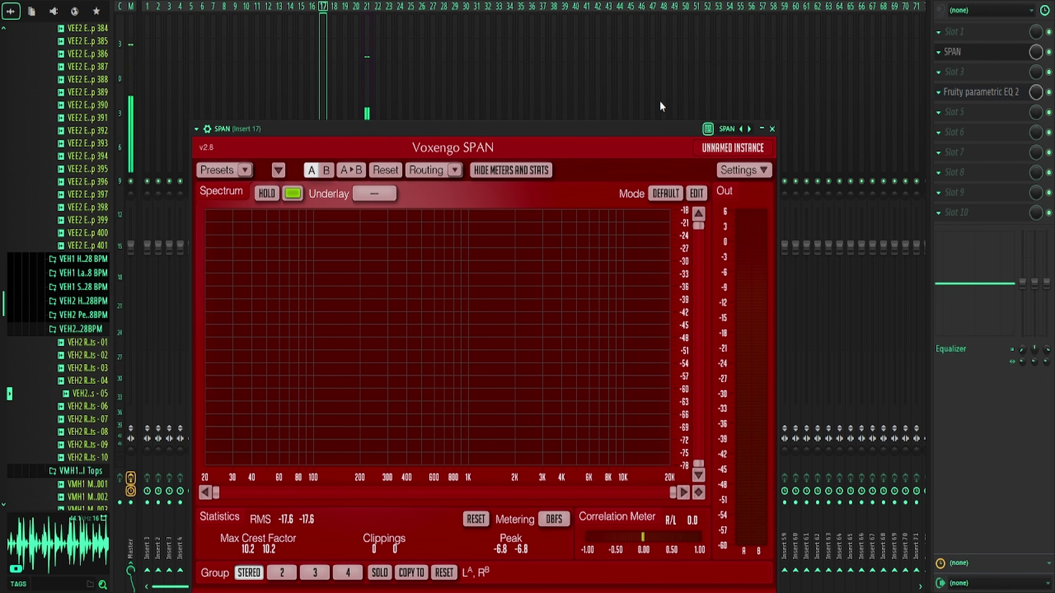
Close SPAN and the open EQ windows, and play the Track 2 clip from about bar 24.
key(Escape)
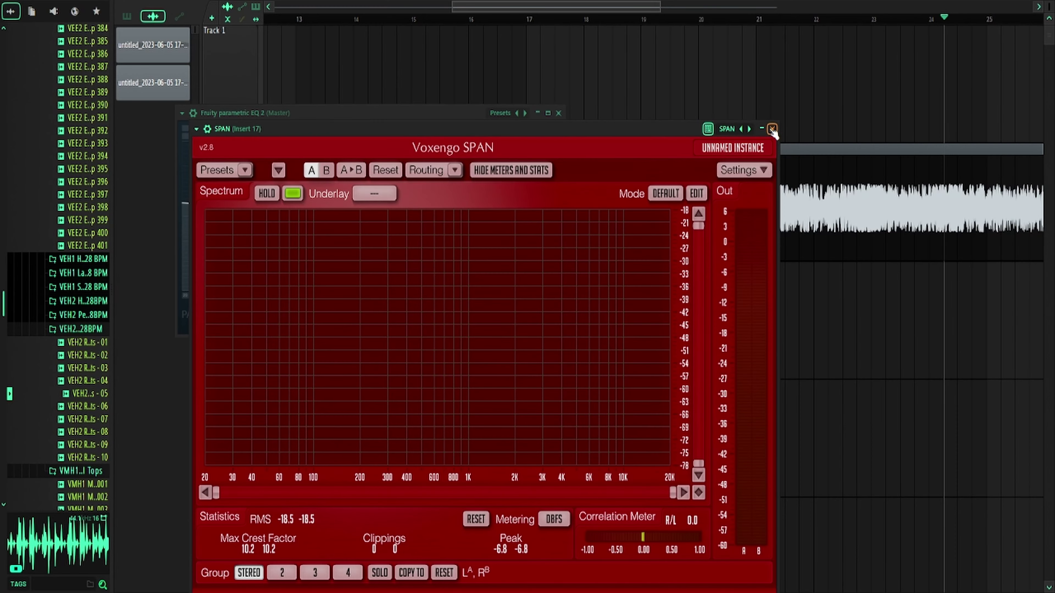
click(770, 130)
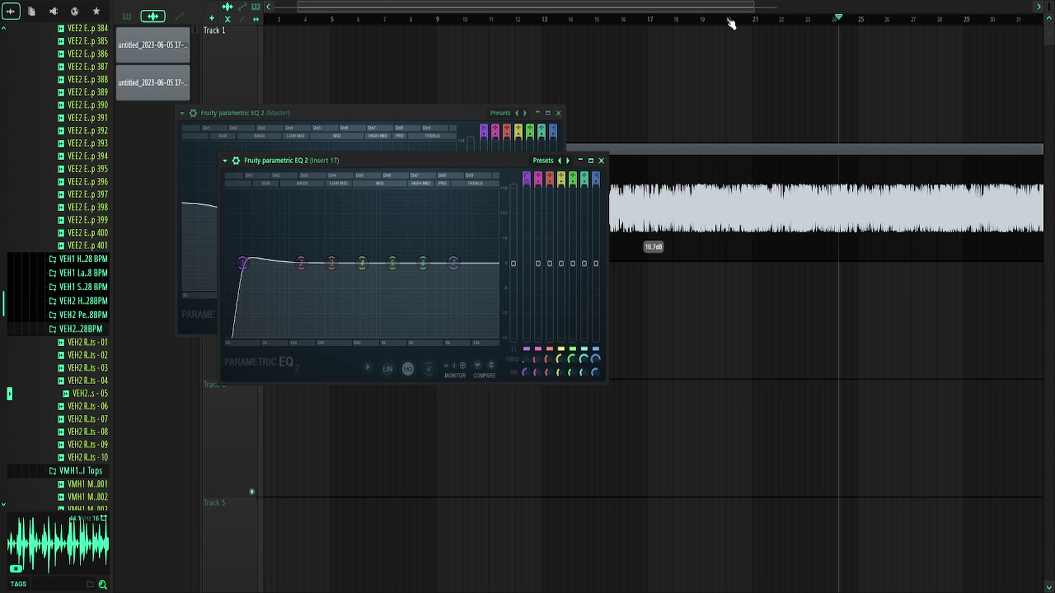
key(F12)
scroll(661, 97, down, 3)
key(space)
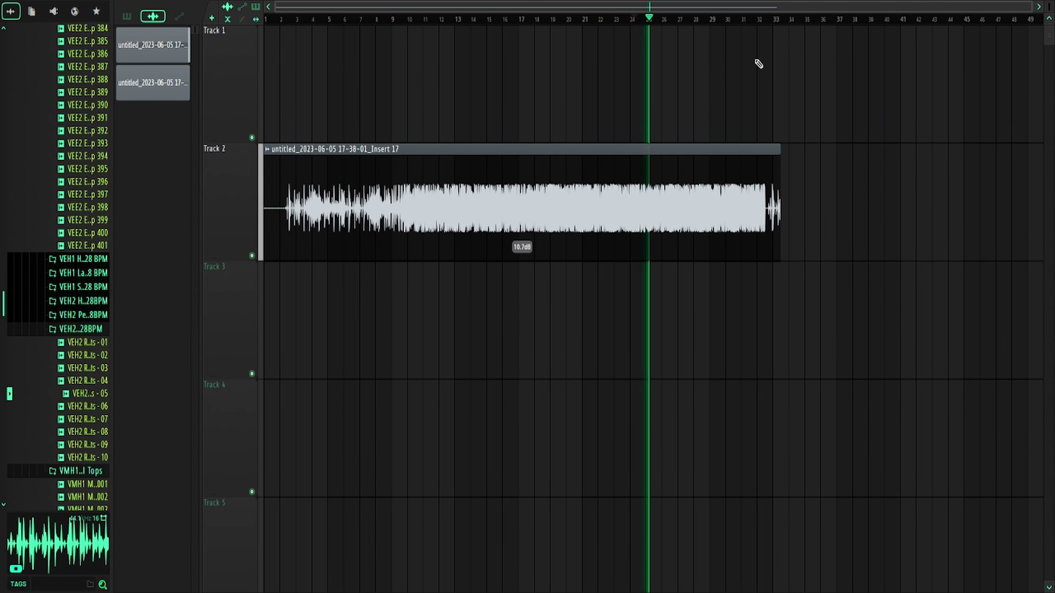
Stop playback and move the playhead back to bar 9.
key(space)
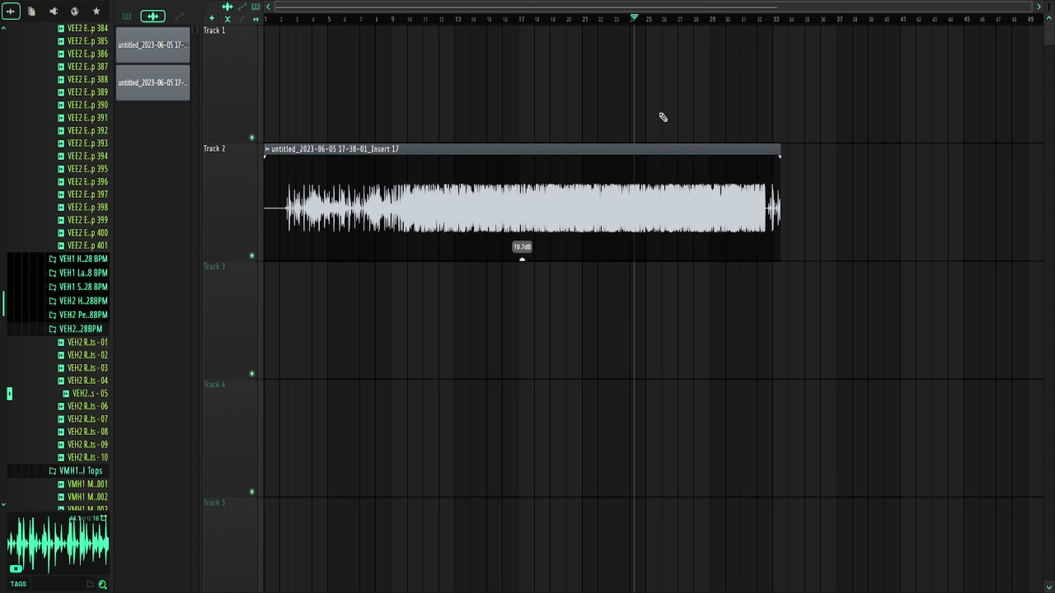
click(668, 21)
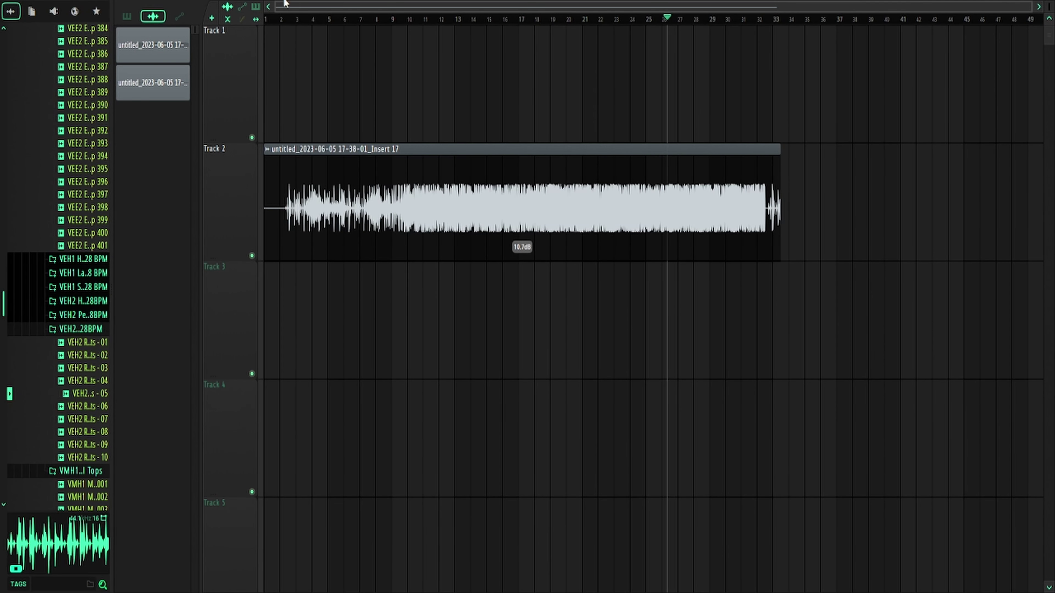
drag(286, 19, 296, 19)
click(397, 19)
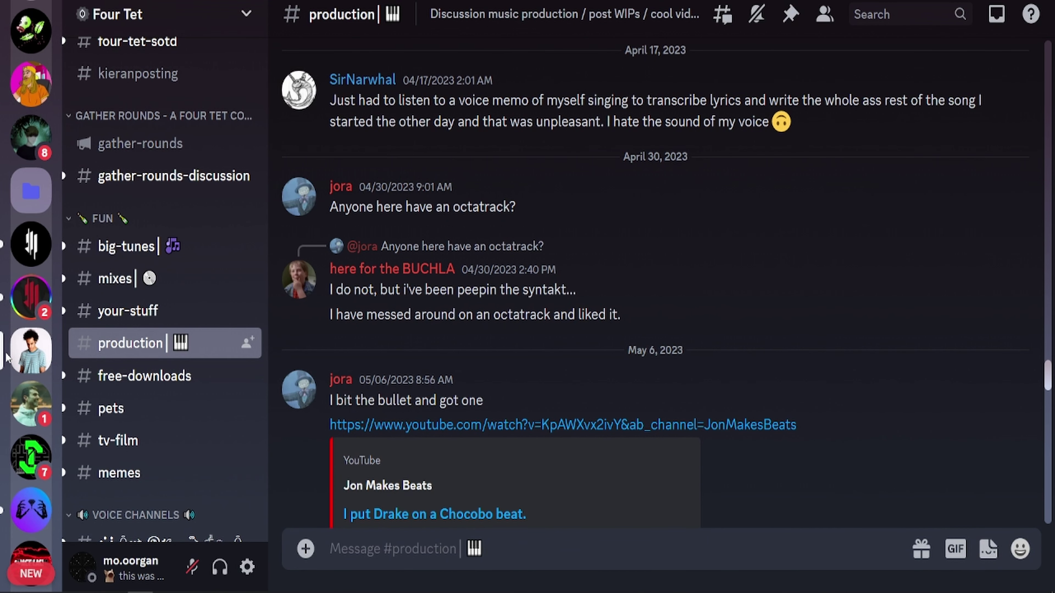
Switch to Discord and listen to wiz_of_balls_v2.wav in the Eliminate HQ server's feedback channel.
scroll(31, 349, down, 5)
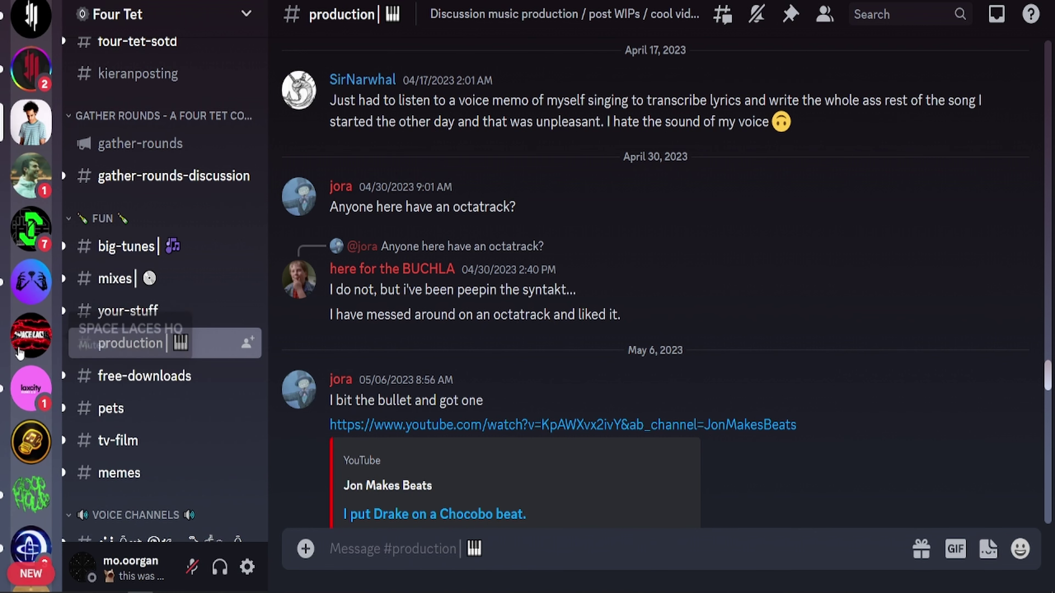
scroll(16, 343, down, 2)
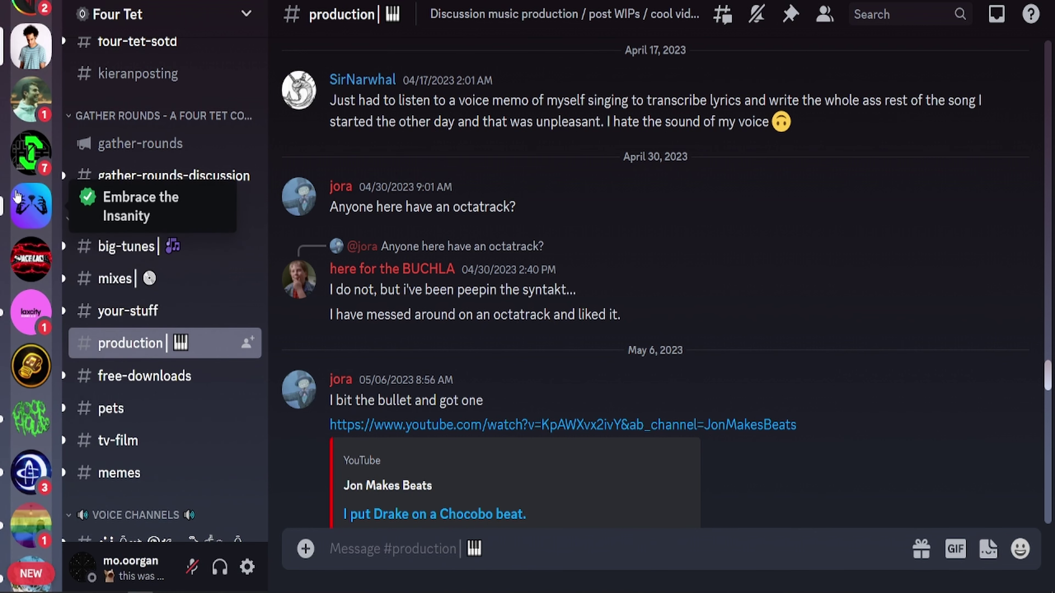
click(15, 173)
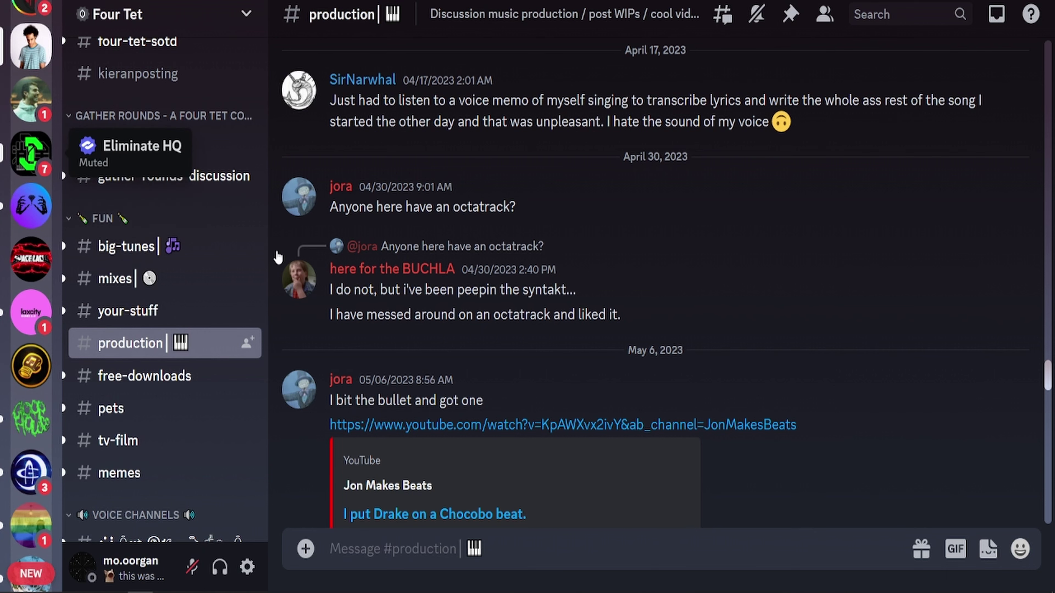
scroll(430, 237, down, 5)
scroll(429, 237, down, 4)
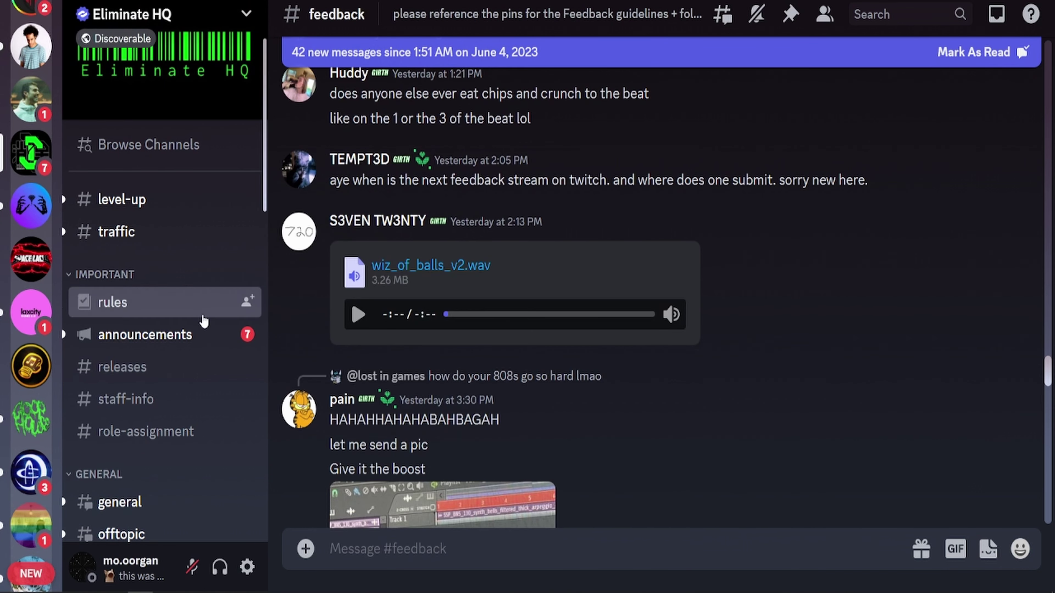
scroll(207, 299, down, 10)
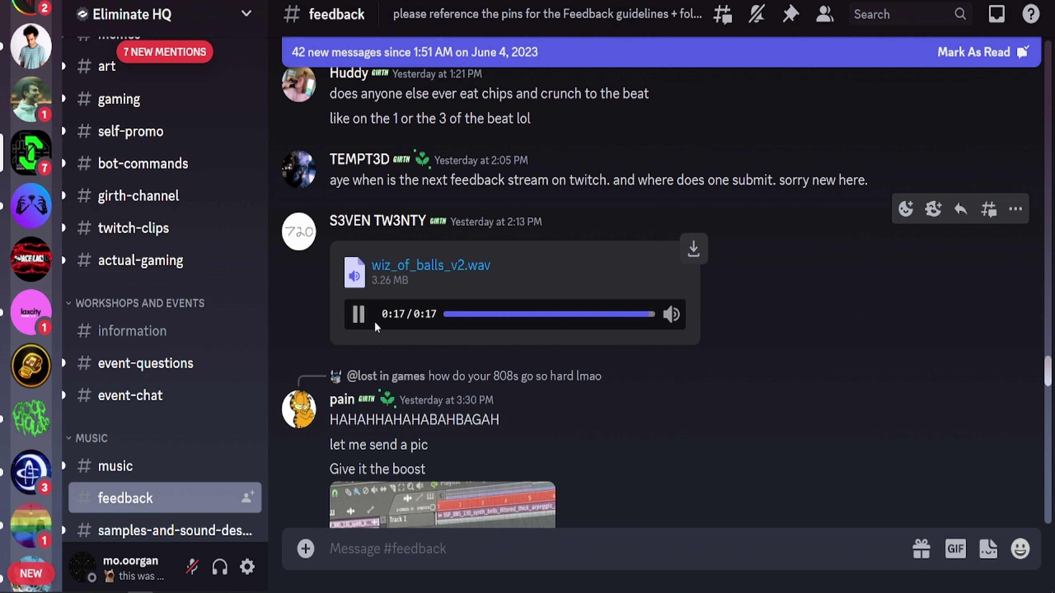
Browse the feedback channel's newer posts and return to the wiz_of_balls_v2.wav submission.
scroll(359, 314, down, 15)
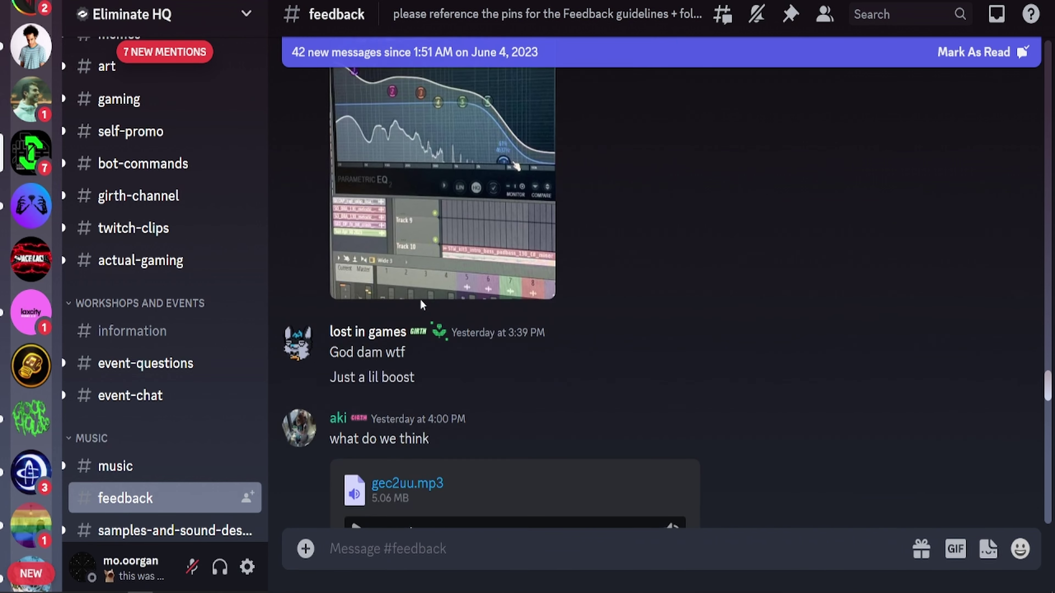
scroll(420, 246, up, 2)
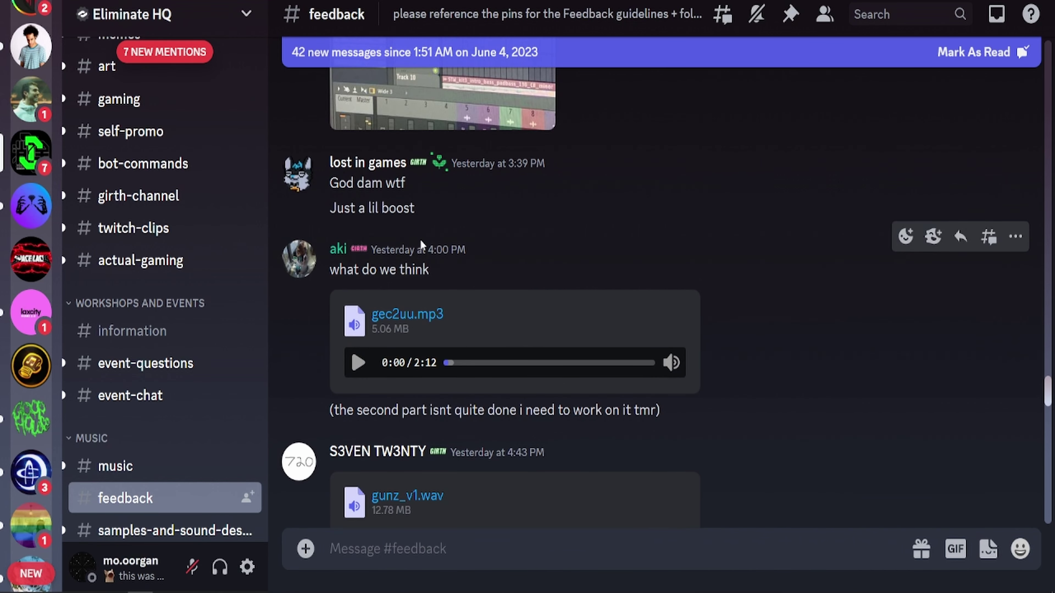
scroll(529, 258, up, 8)
scroll(663, 249, up, 5)
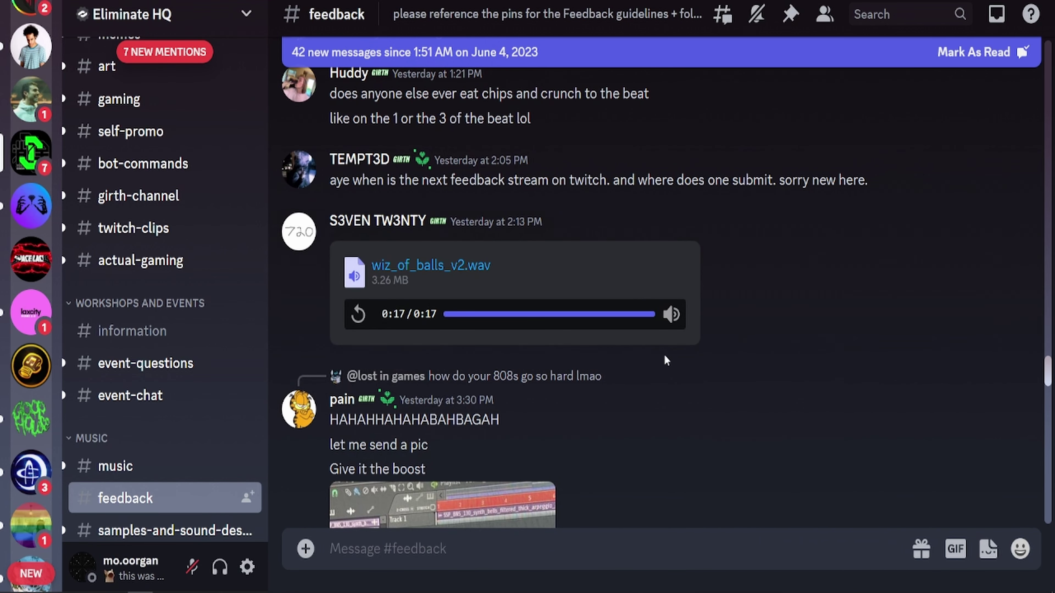
scroll(462, 260, down, 18)
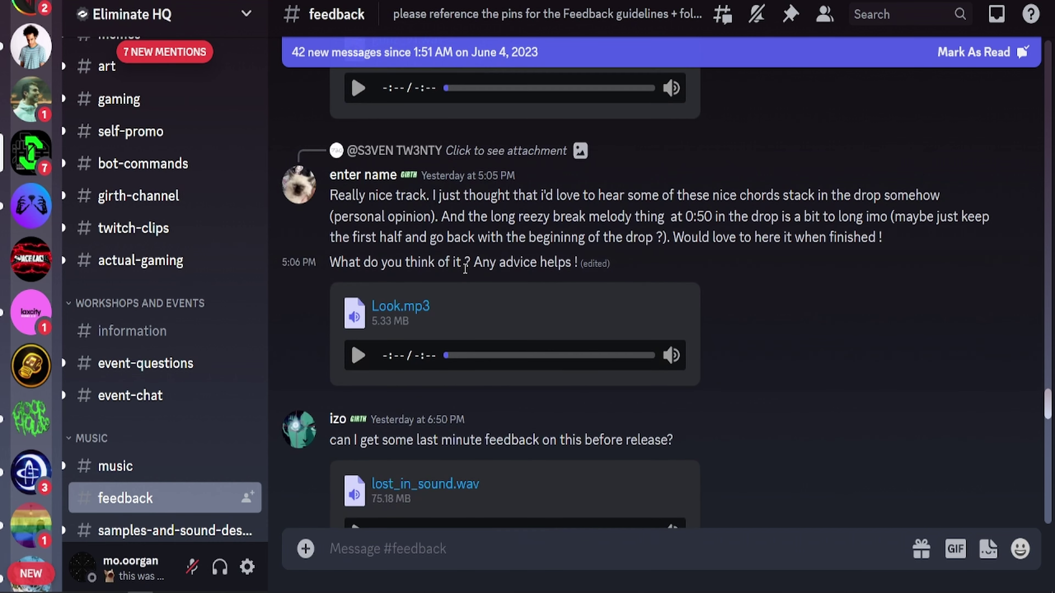
scroll(484, 266, up, 18)
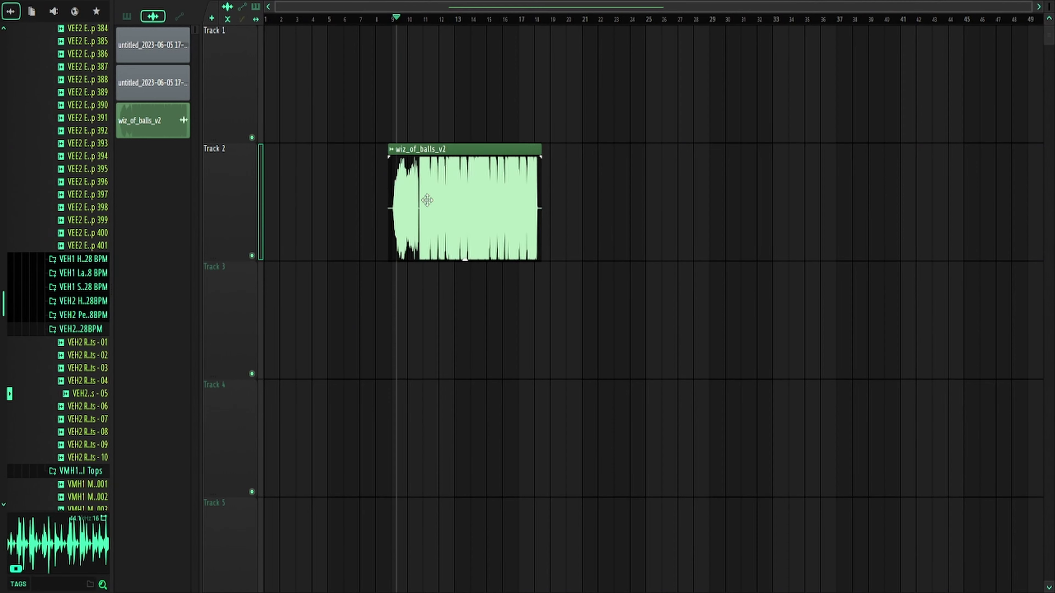
Switch to FL Studio and move the wiz_of_balls_v2 clip from Track 2 to Track 1, starting just before bar 8.
drag(426, 201, 372, 106)
scroll(372, 106, up, 3)
scroll(416, 91, up, 2)
scroll(448, 75, down, 3)
scroll(474, 55, up, 2)
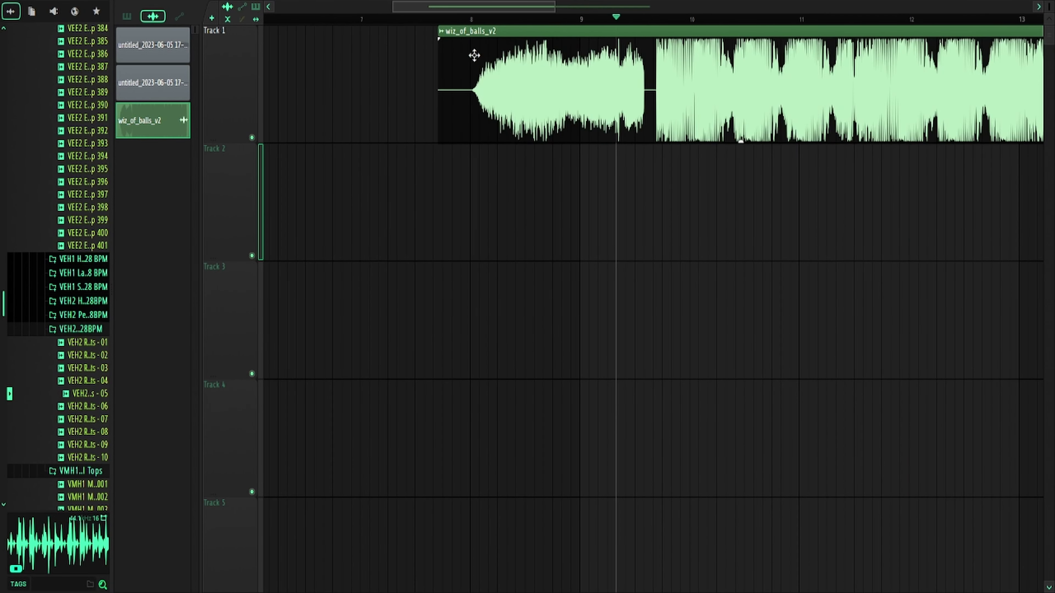
Play the wiz_of_balls_v2 clip from bar 8.
click(475, 20)
key(space)
scroll(753, 169, up, 2)
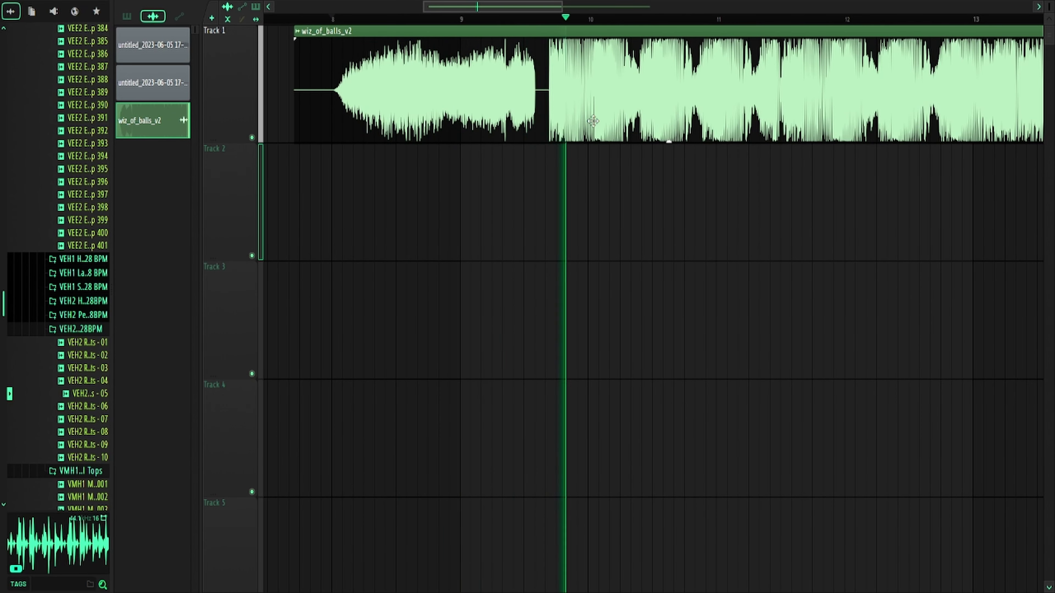
Align the wiz_of_balls_v2 drop with bar 9 and audition it from about the middle of that bar.
scroll(618, 132, up, 2)
scroll(610, 113, up, 2)
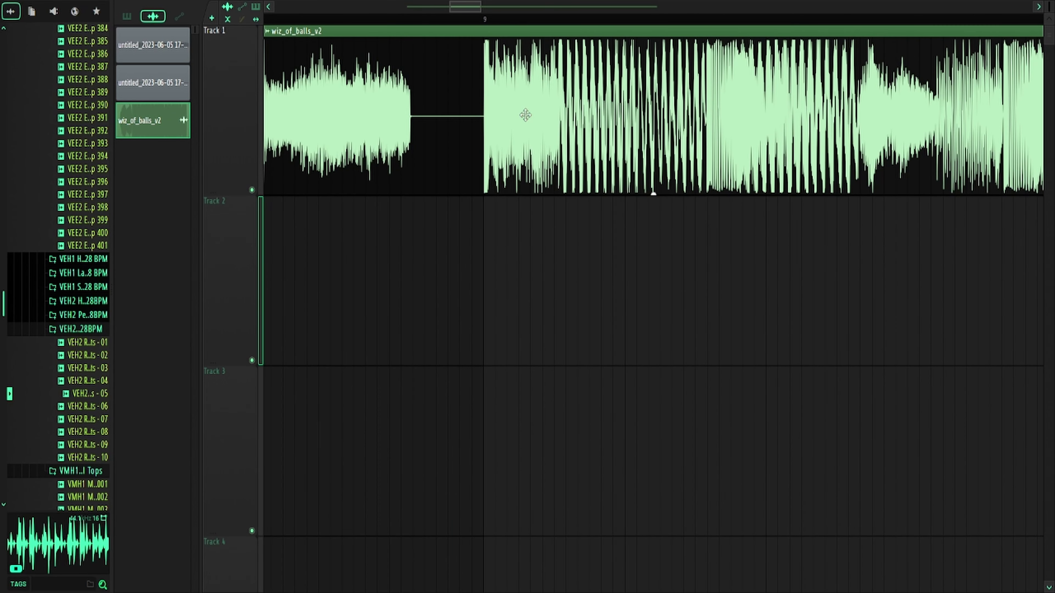
scroll(545, 115, down, 2)
click(571, 22)
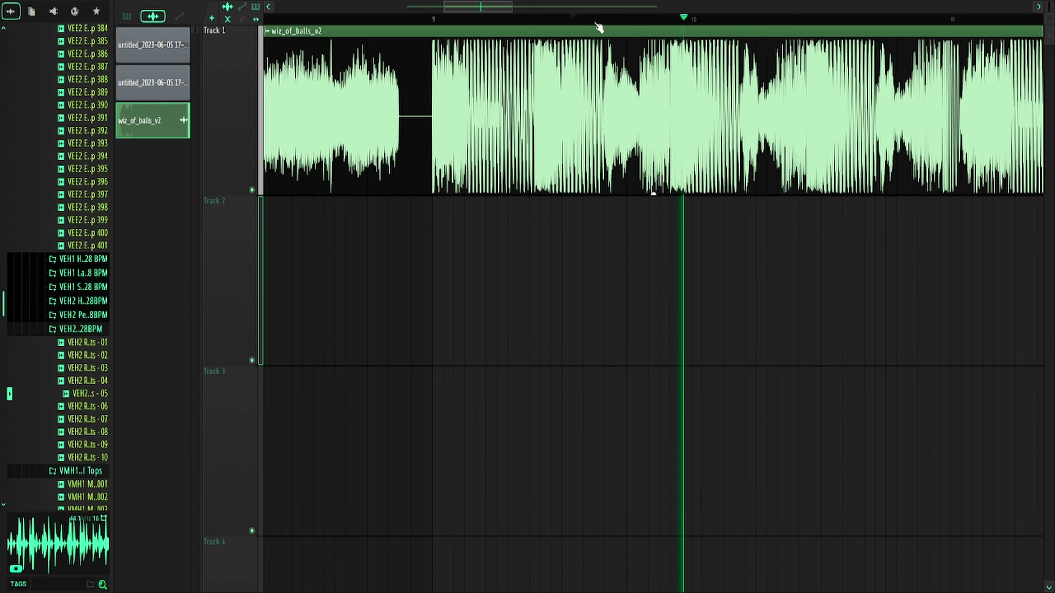
key(space)
key(space)
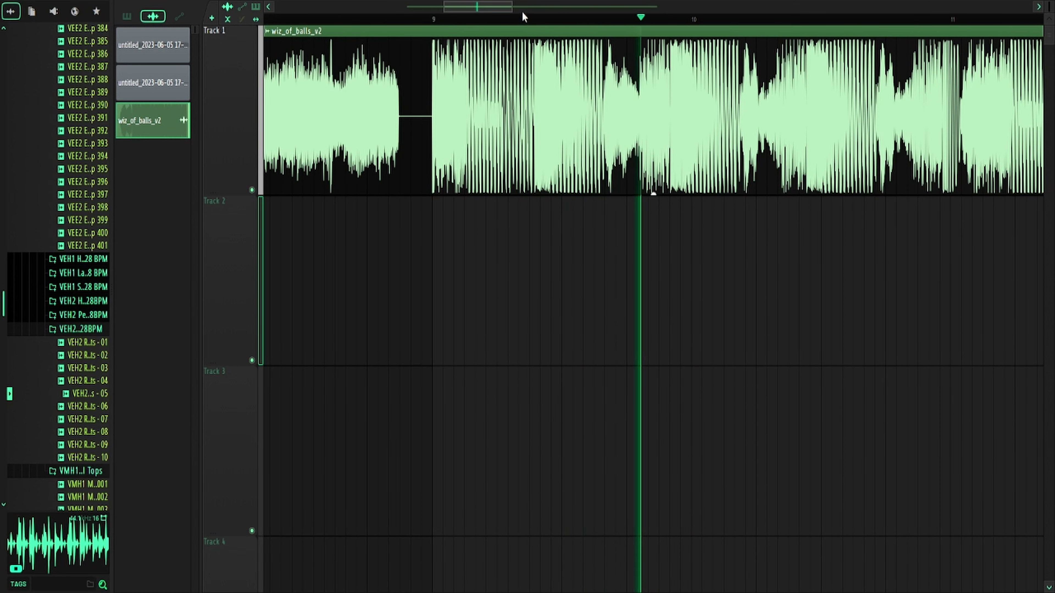
key(space)
click(524, 18)
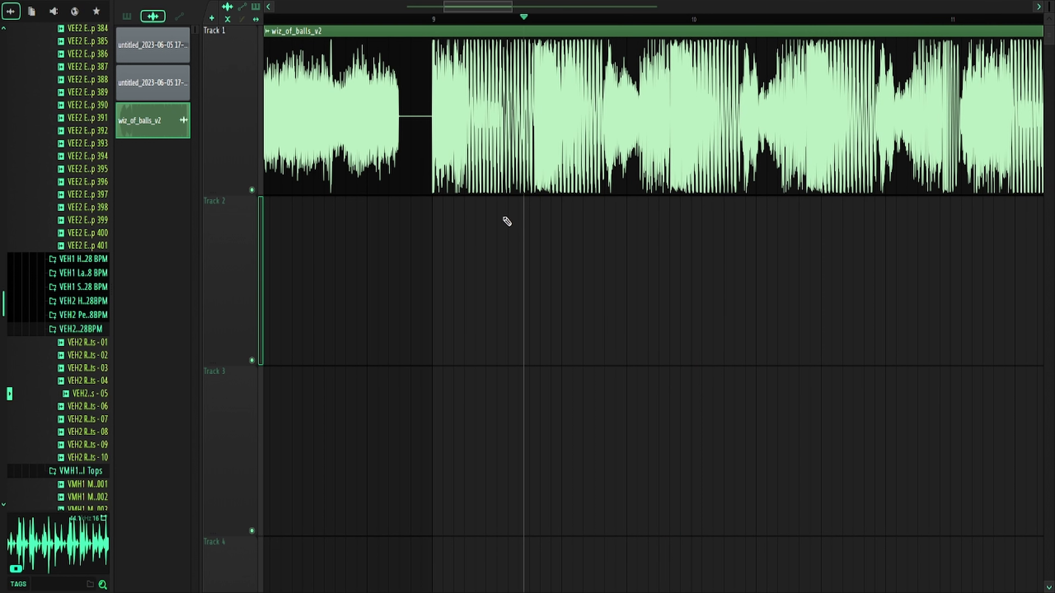
Check Insert 17 in the mixer and return the playhead to the drop at bar 9.
key(F9)
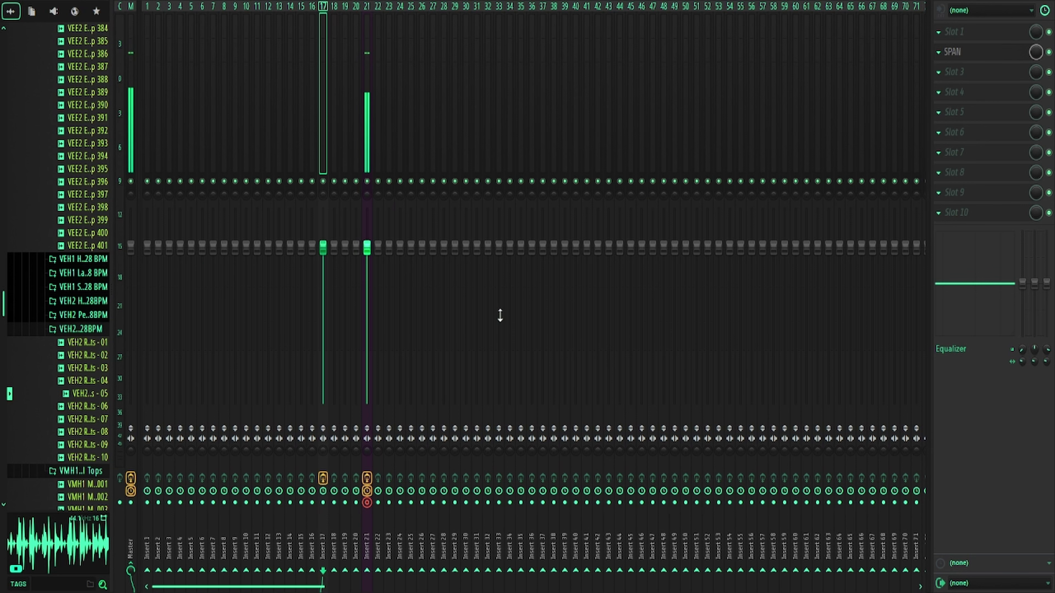
key(F9)
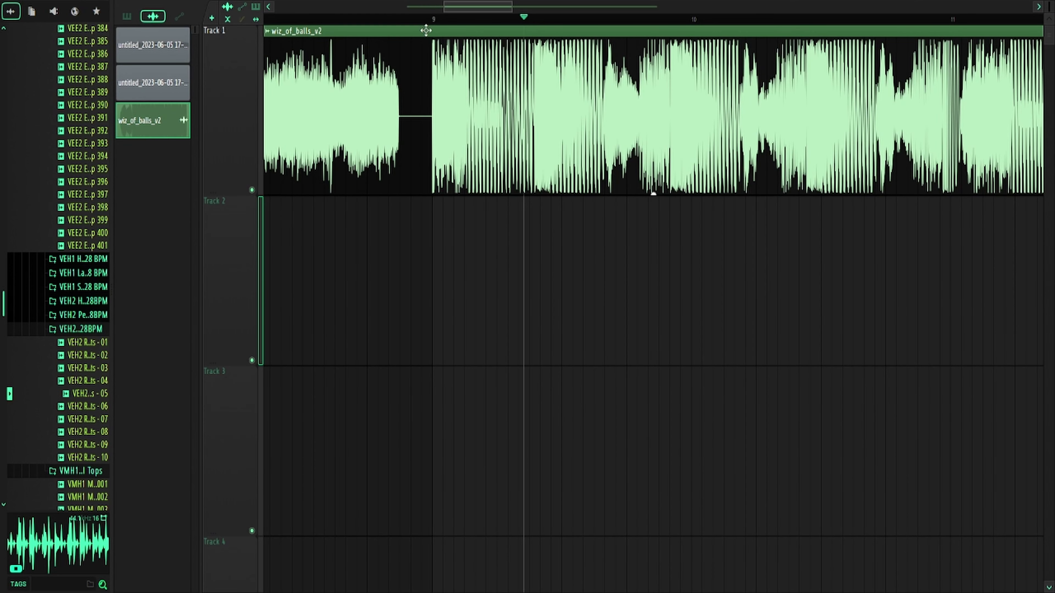
drag(492, 17, 437, 18)
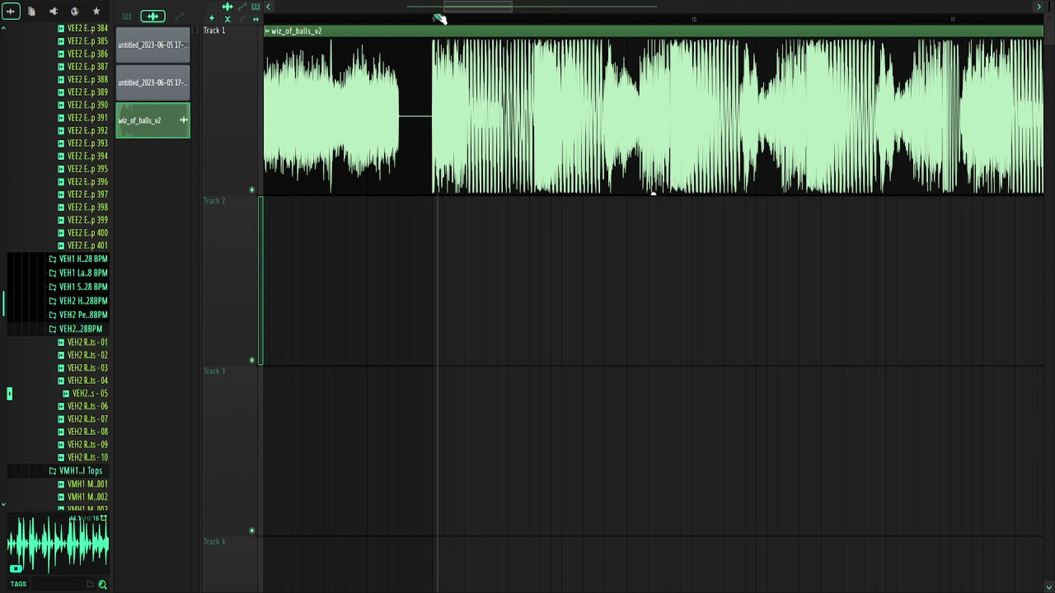
Audition the wiz_of_balls_v2 drop from bar 9 and bring up the mixer.
key(space)
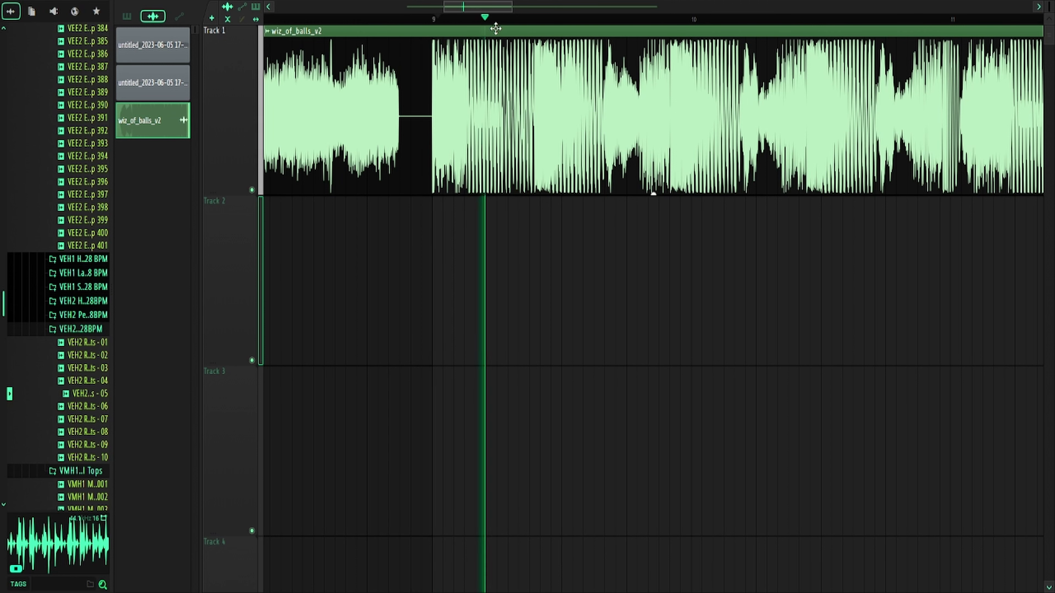
key(space)
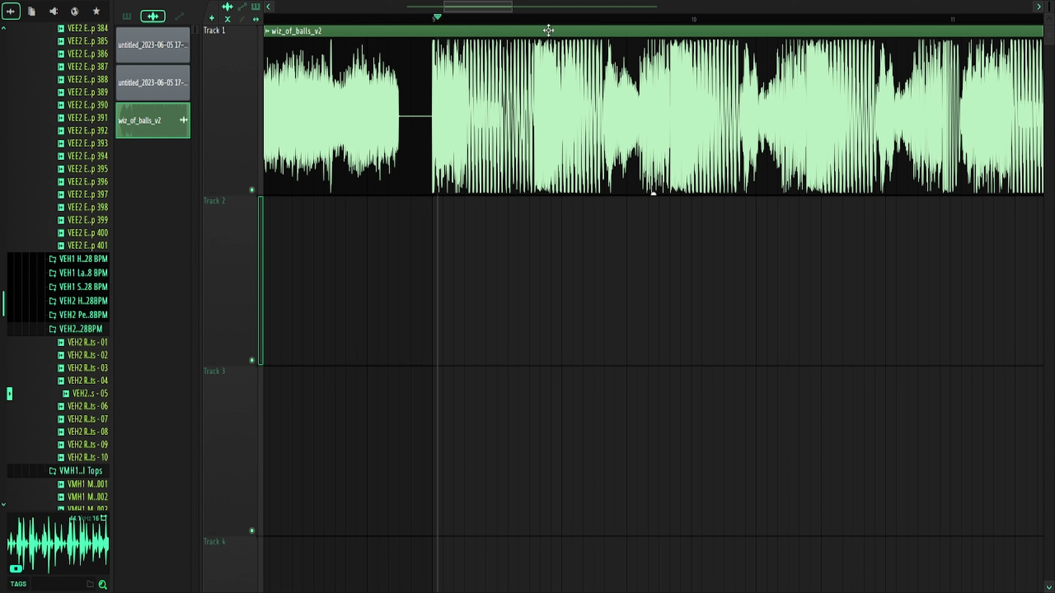
key(F9)
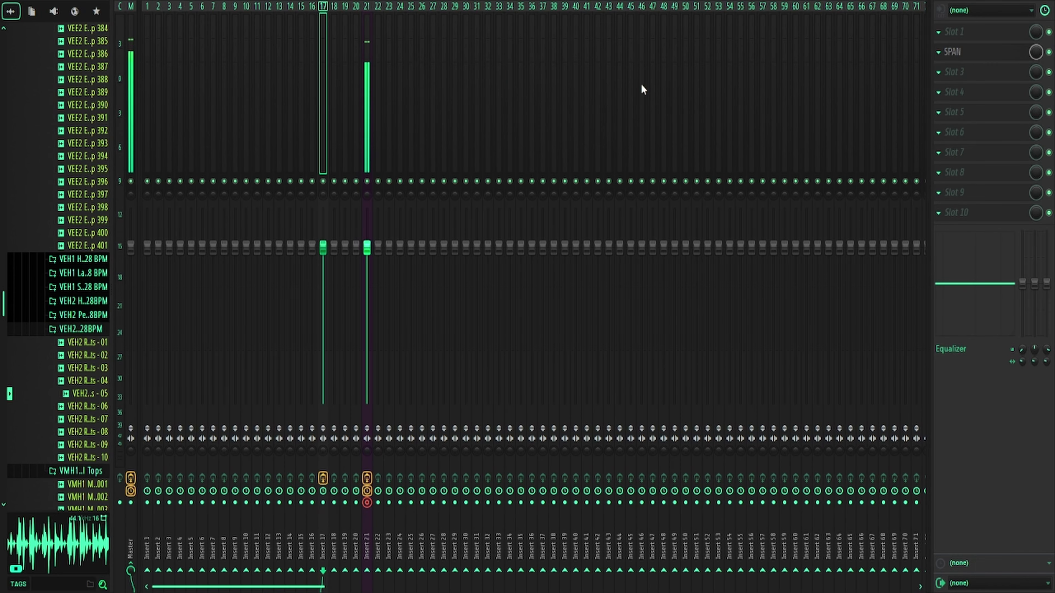
key(F5)
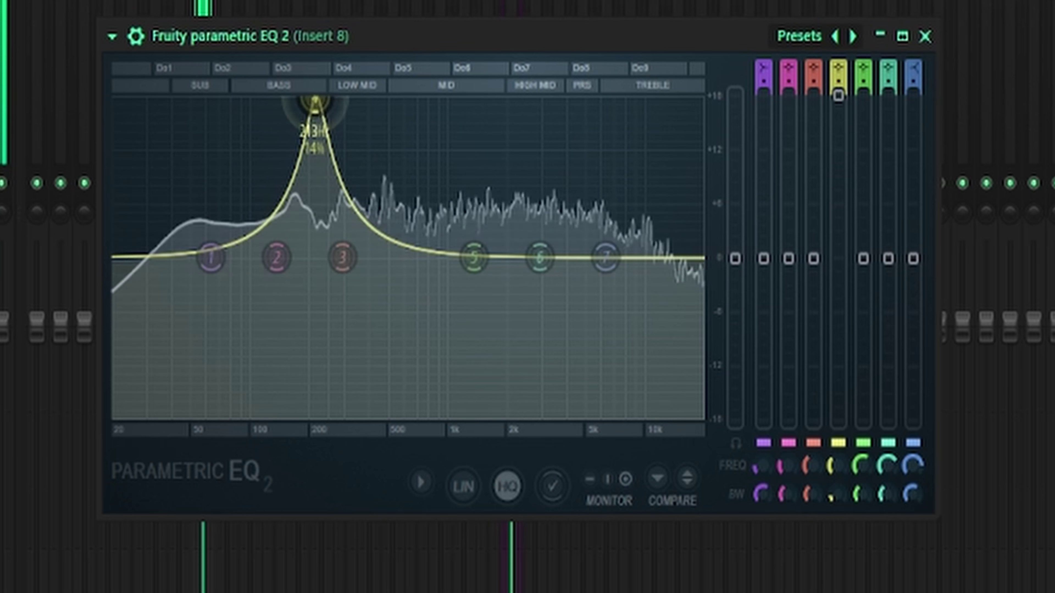
Turn band 4 of the Insert 8 Parametric EQ into a narrow cut of about 7 dB just above 200 Hz.
scroll(324, 110, down, 6)
drag(323, 111, 328, 323)
scroll(316, 330, up, 6)
scroll(318, 333, down, 3)
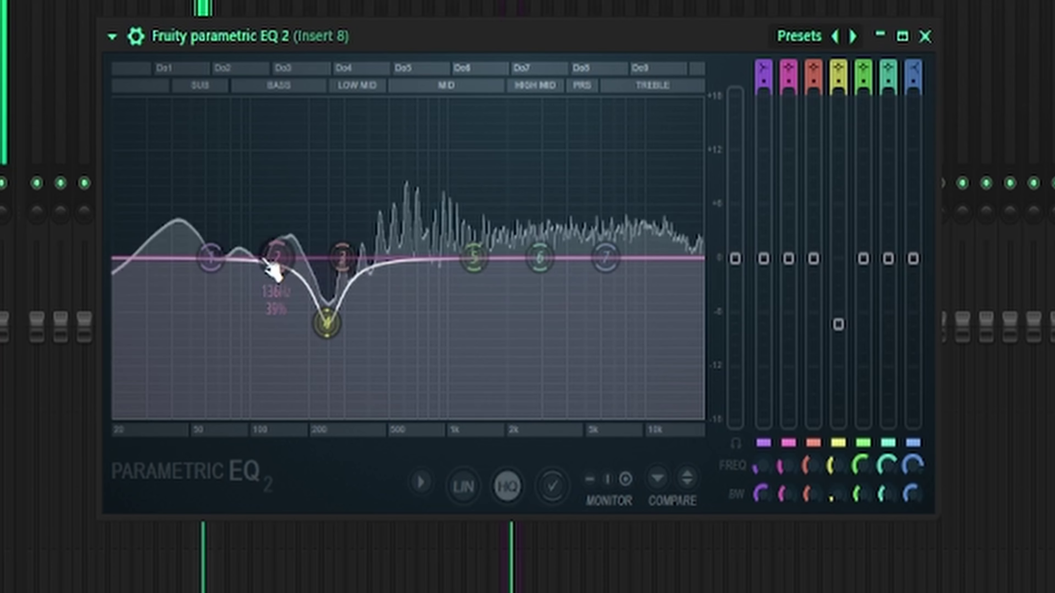
Sweep EQ band 2 through the bass from about 124 Hz, ending on a narrow boost of about 12 dB near 95 Hz.
drag(276, 257, 268, 145)
scroll(278, 160, up, 5)
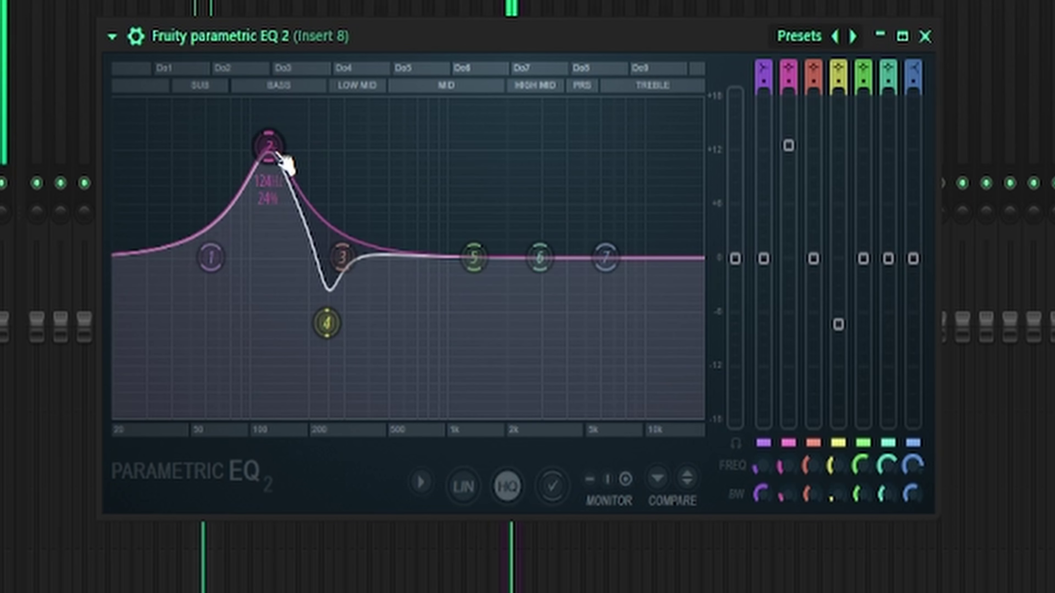
scroll(270, 148, up, 2)
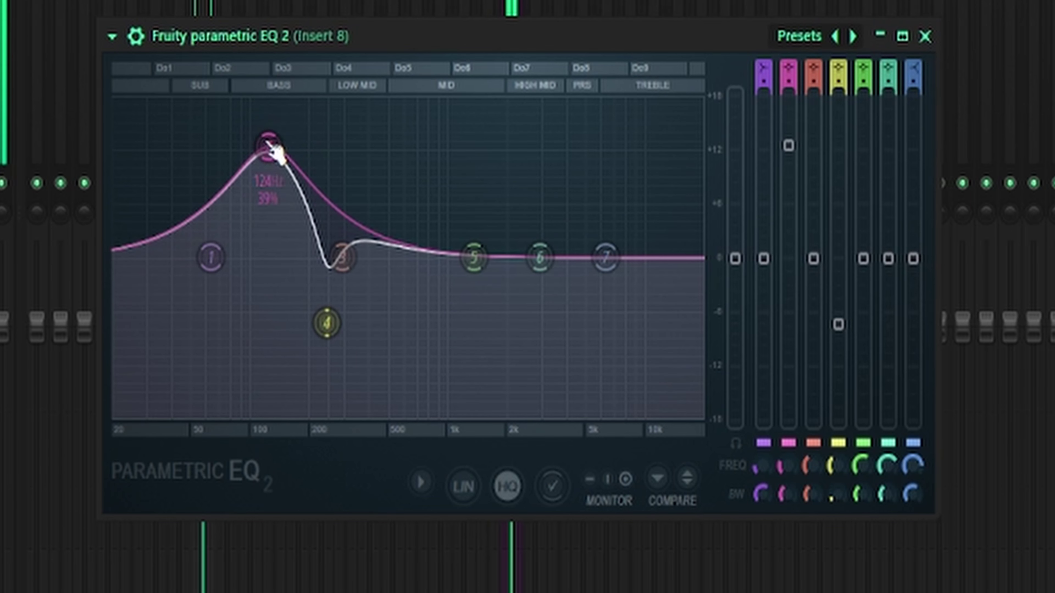
drag(269, 148, 258, 229)
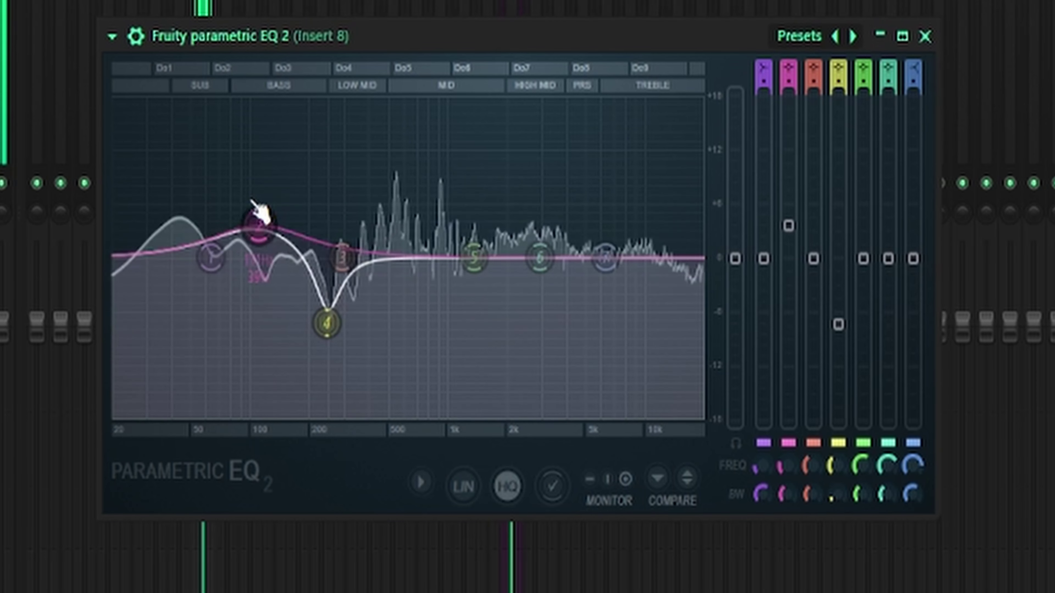
drag(258, 225, 253, 137)
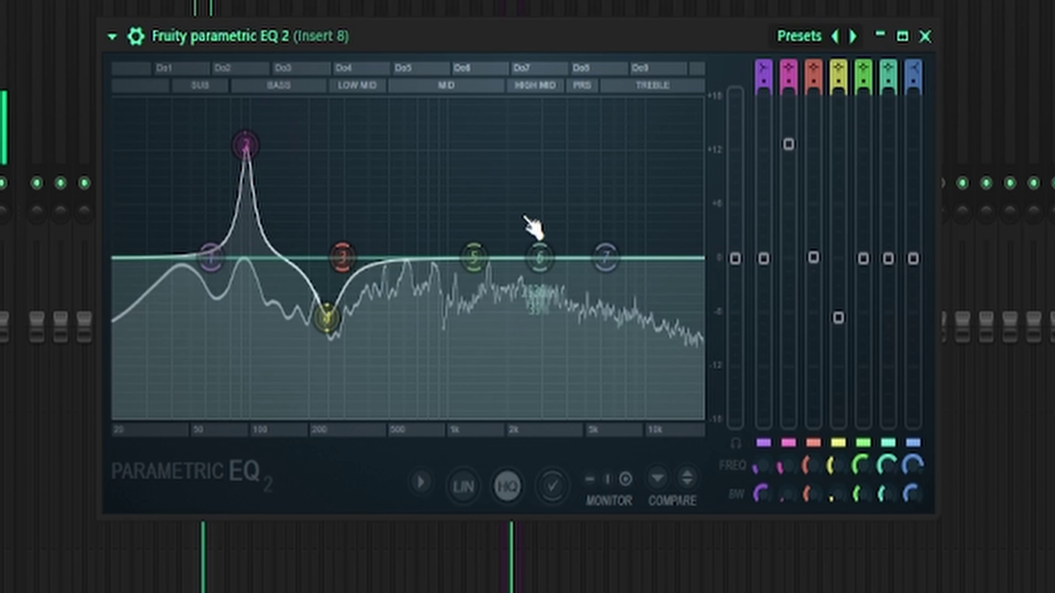
Raise EQ band 7 to about 3 dB in the treble and set band 2 to about 6 dB at 95 Hz with 9% bandwidth.
drag(622, 252, 637, 194)
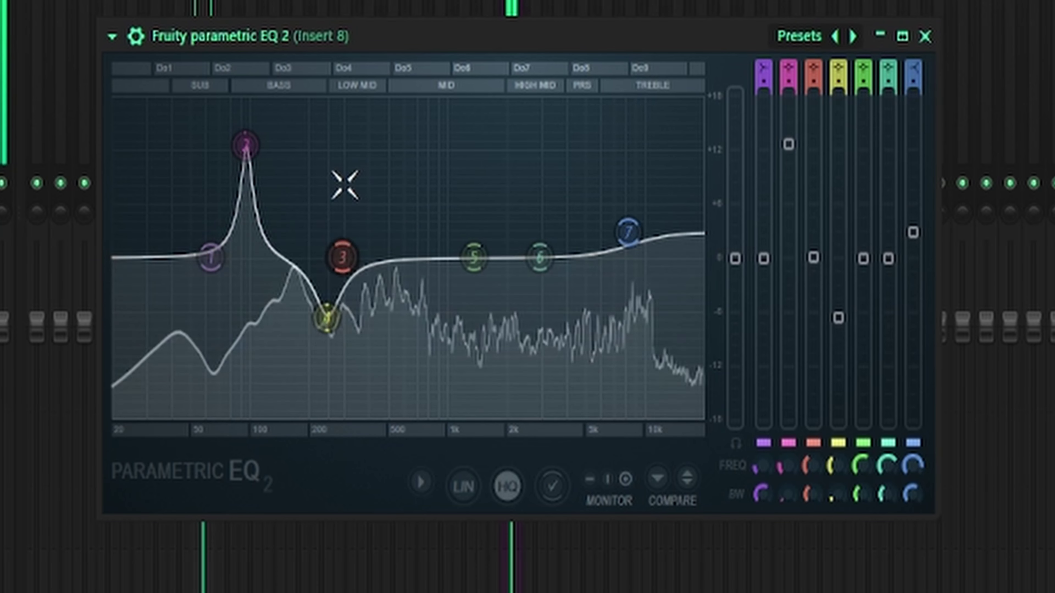
scroll(242, 169, up, 3)
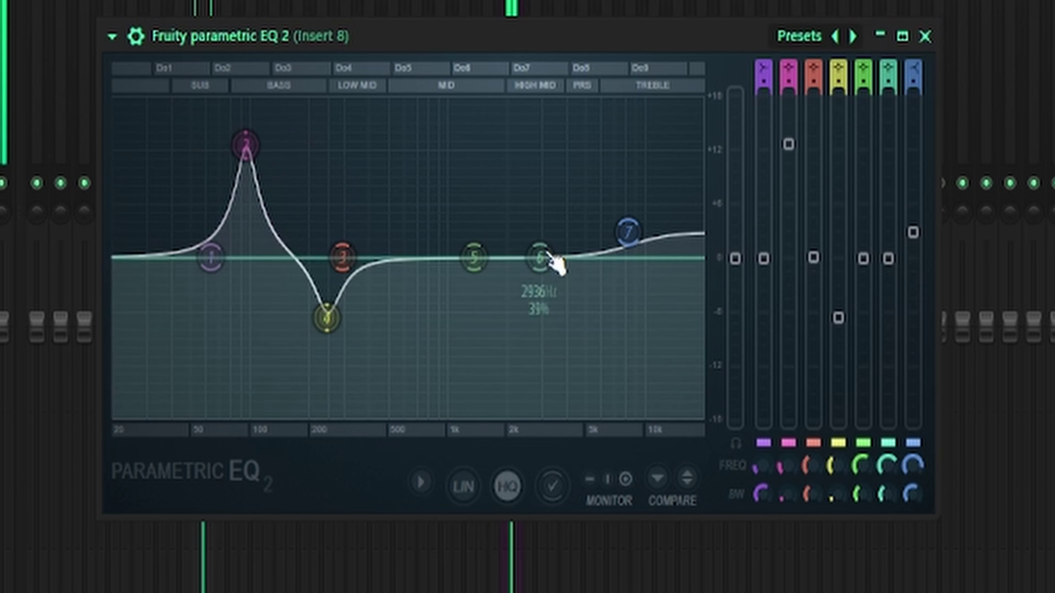
drag(265, 141, 265, 200)
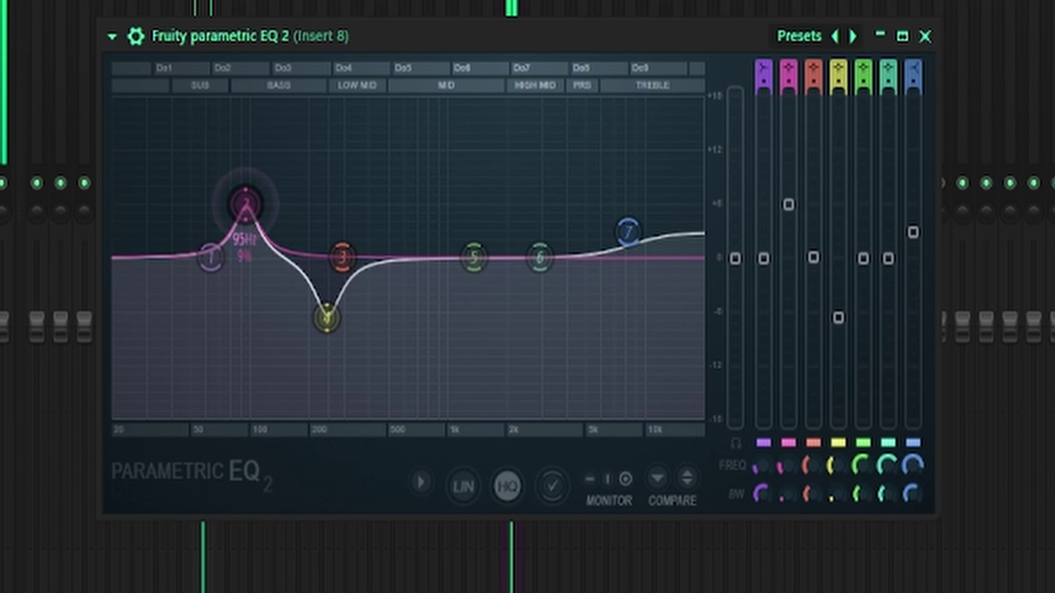
Raise EQ band 1 to about 5 dB in the sub range and retune band 2 to about 3 dB at 74 Hz.
drag(251, 262, 237, 121)
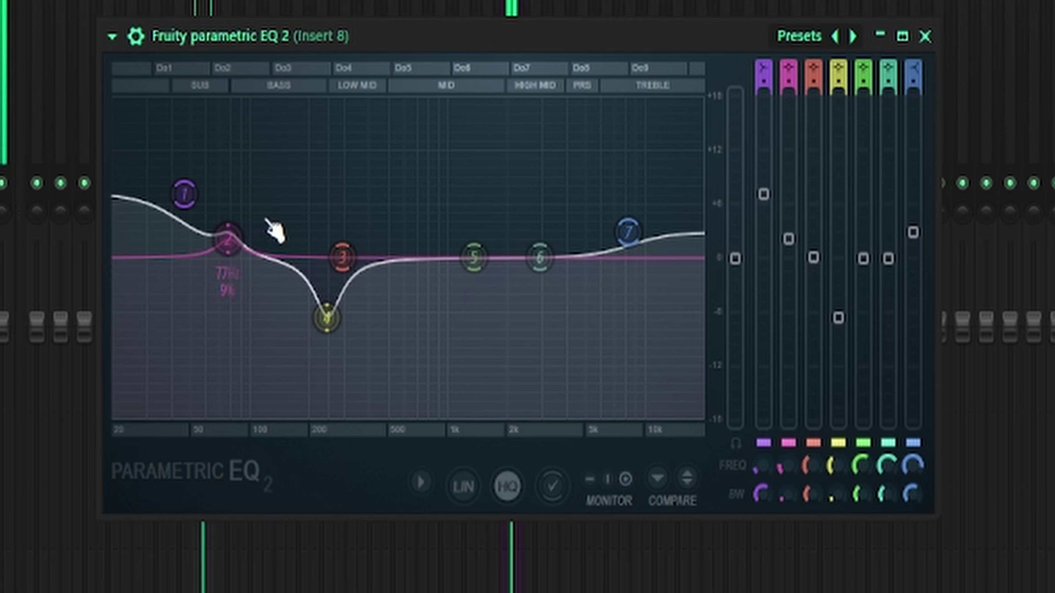
drag(189, 189, 200, 211)
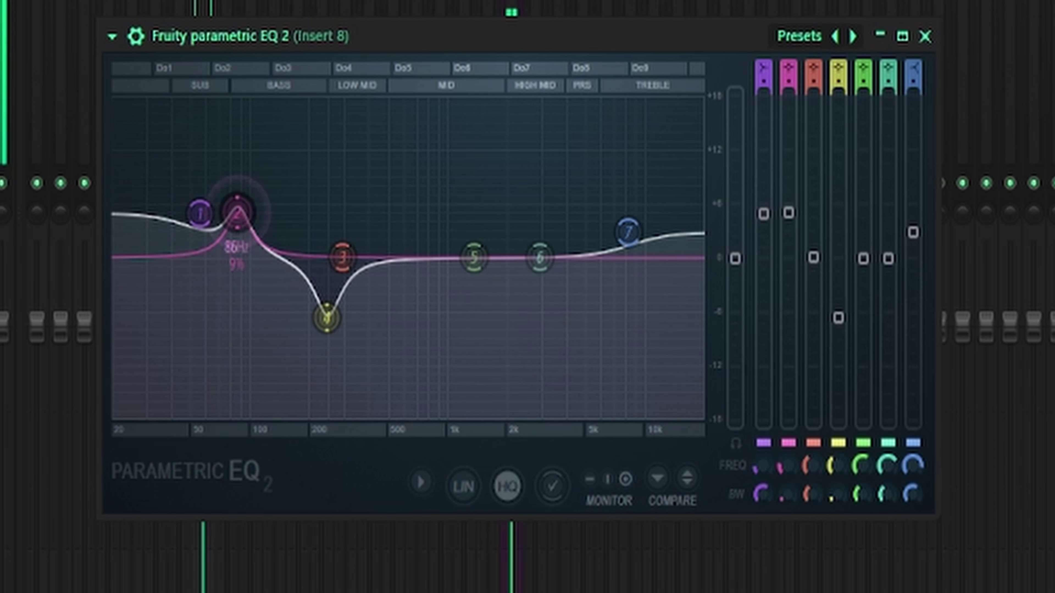
drag(237, 200, 237, 201)
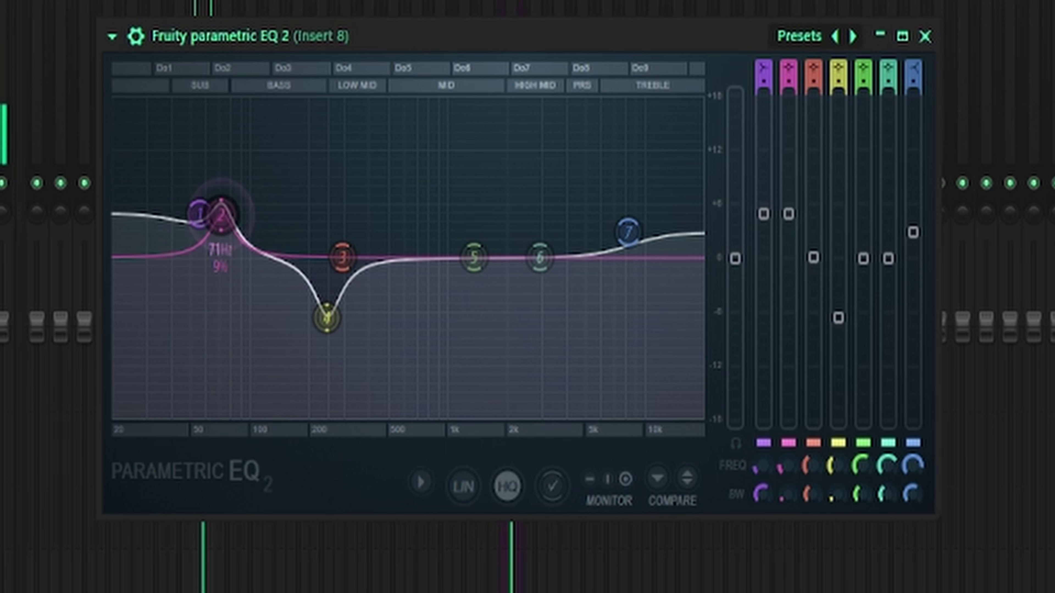
drag(221, 214, 221, 213)
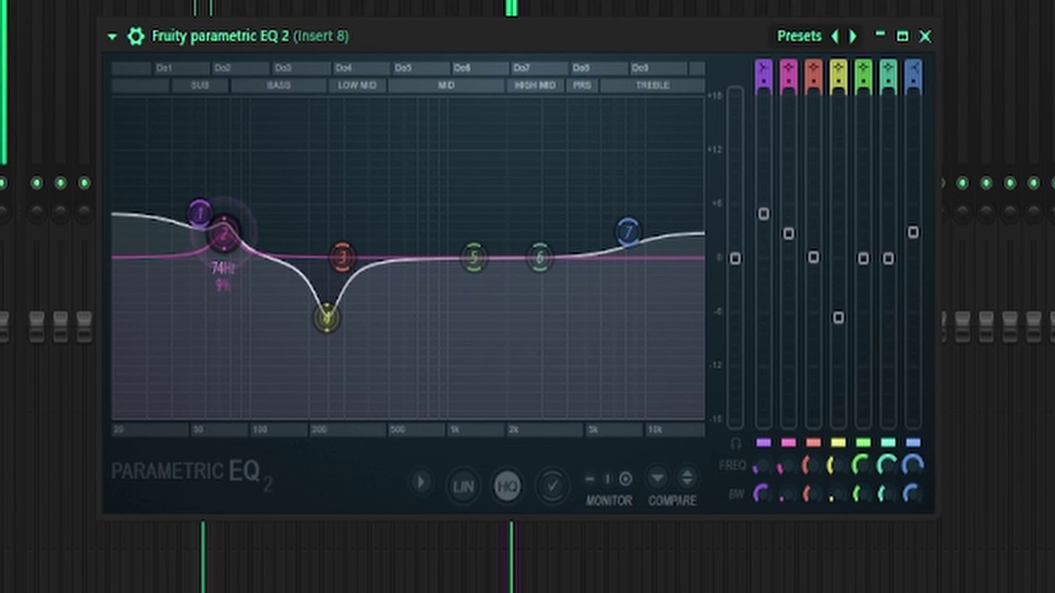
Retune EQ band 2 to a narrow boost of about 10 dB near 91 Hz and raise band 1 to about 6 dB.
drag(224, 216, 238, 412)
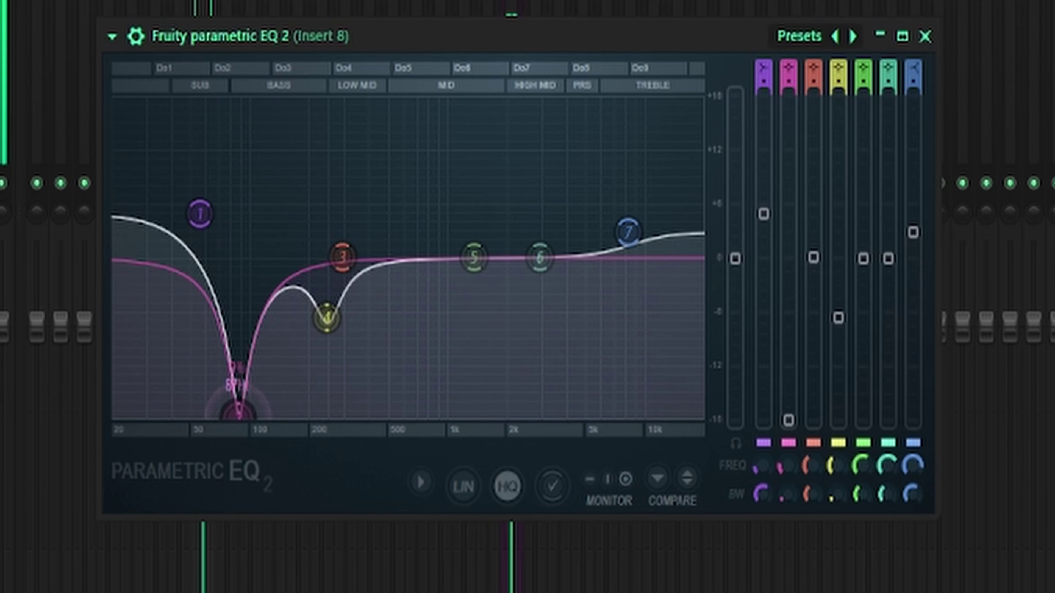
drag(238, 413, 237, 238)
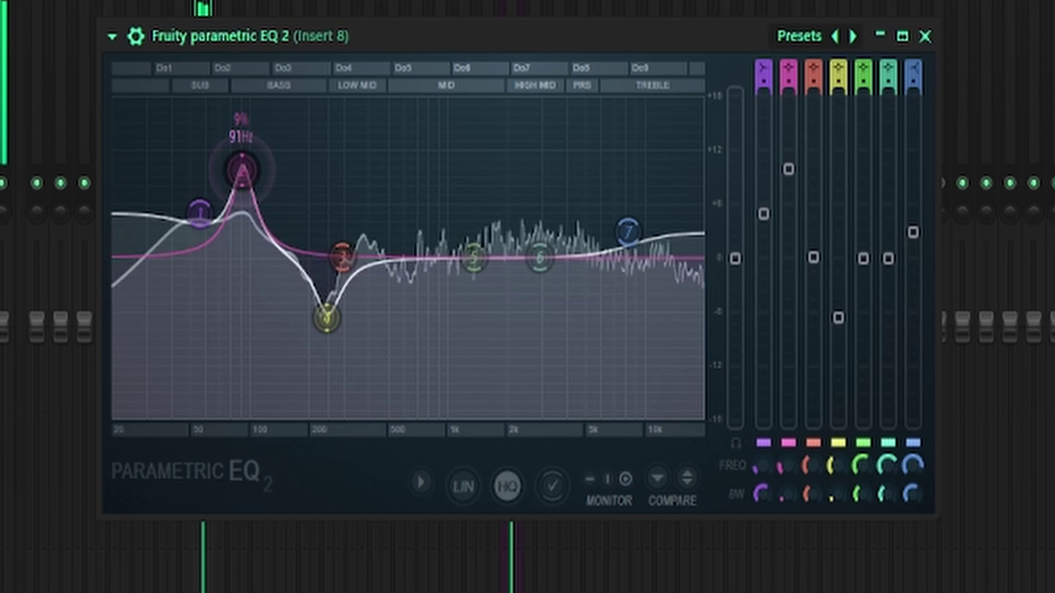
drag(199, 213, 193, 300)
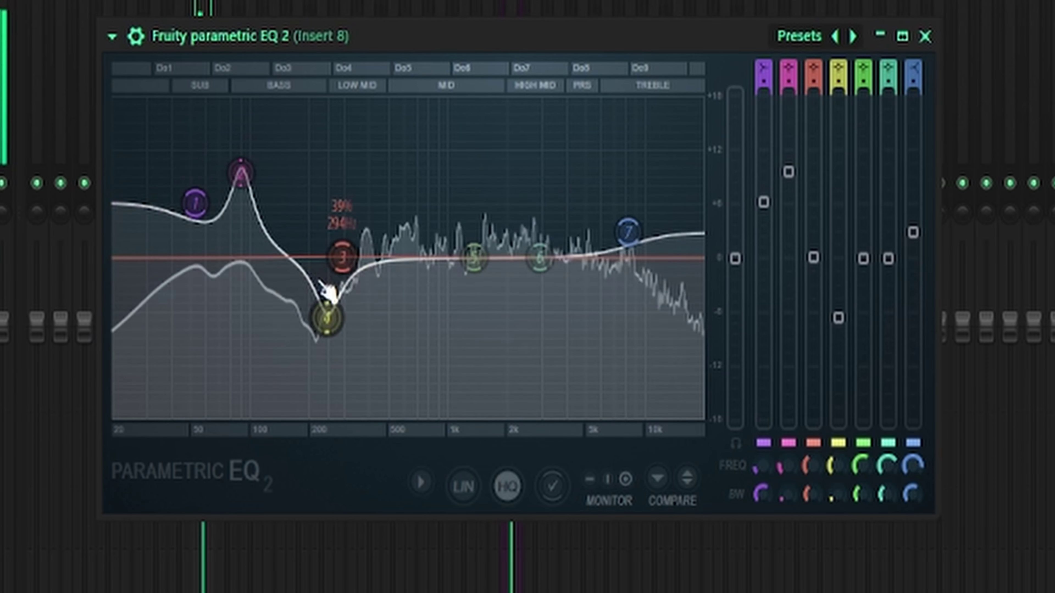
Cut EQ band 3 by about 7 dB near 130 Hz and band 5 by about 5 dB just above 1 kHz.
drag(342, 257, 291, 195)
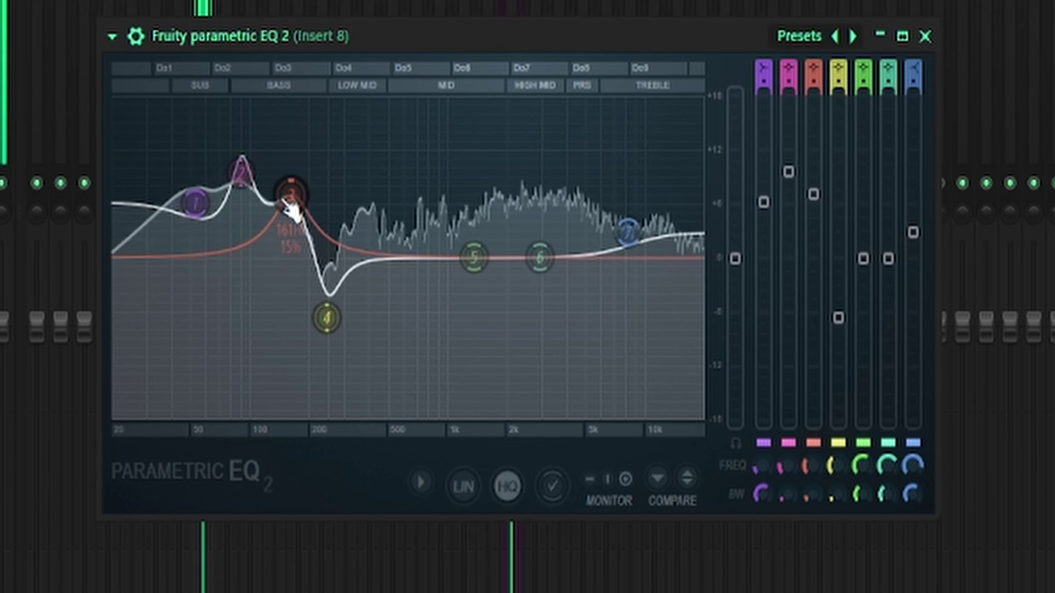
drag(291, 203, 271, 315)
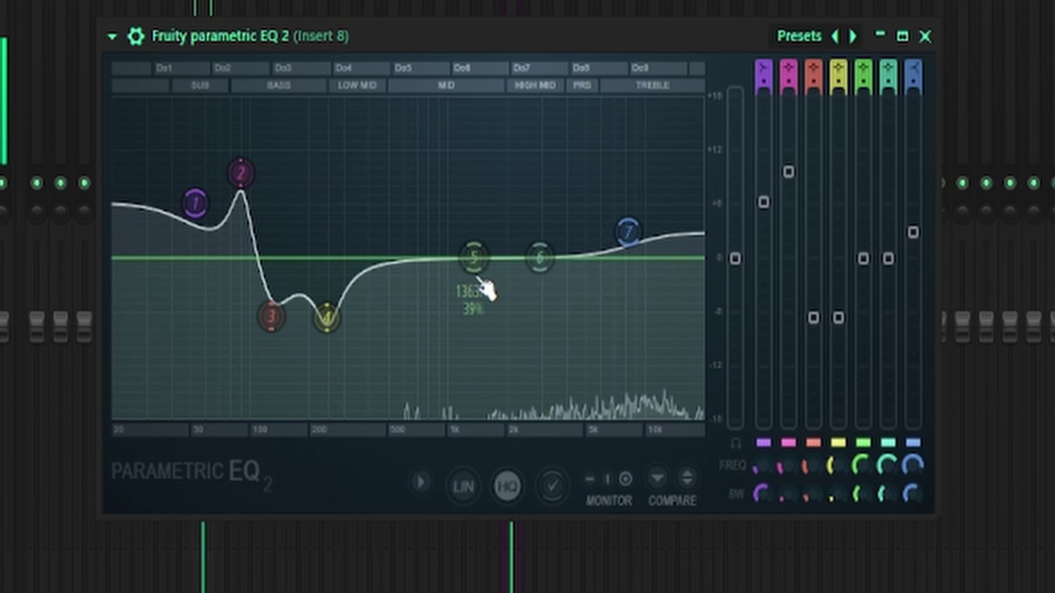
drag(474, 257, 459, 239)
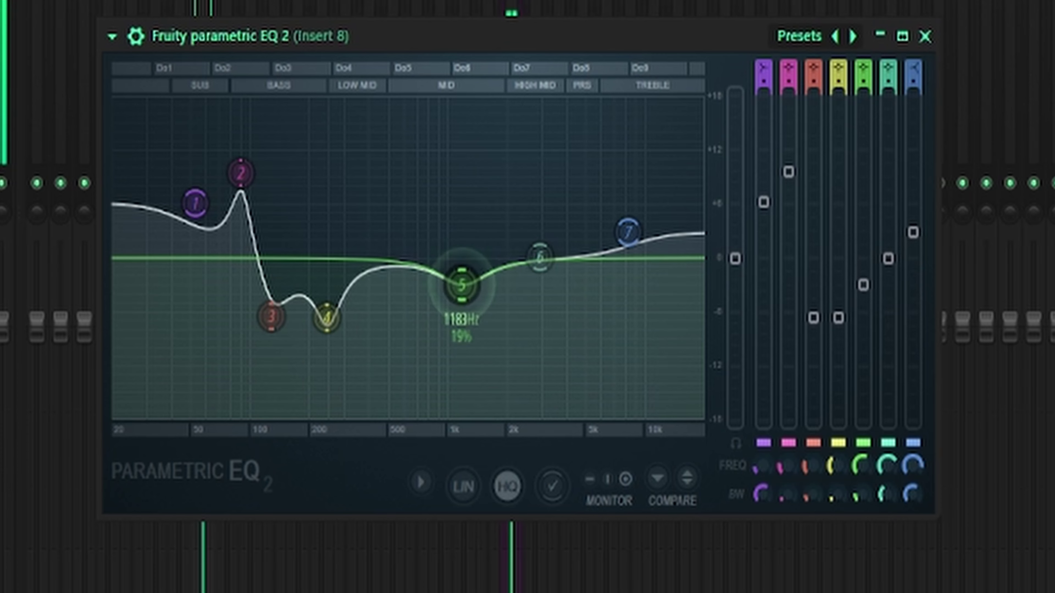
mouse_move(464, 290)
mouse_down()
mouse_move(430, 289)
mouse_move(448, 303)
mouse_up()
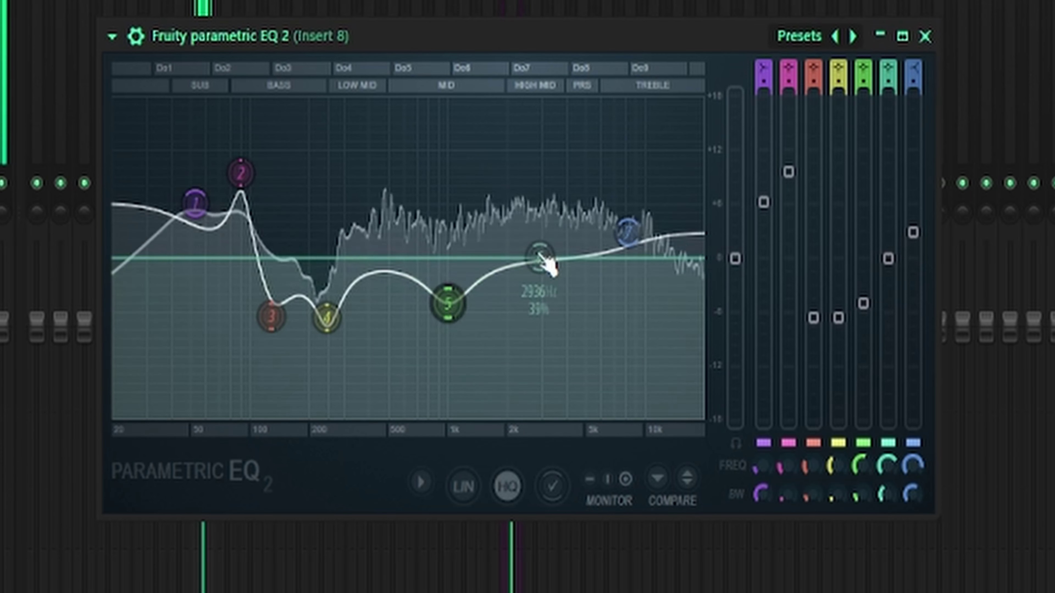
key(space)
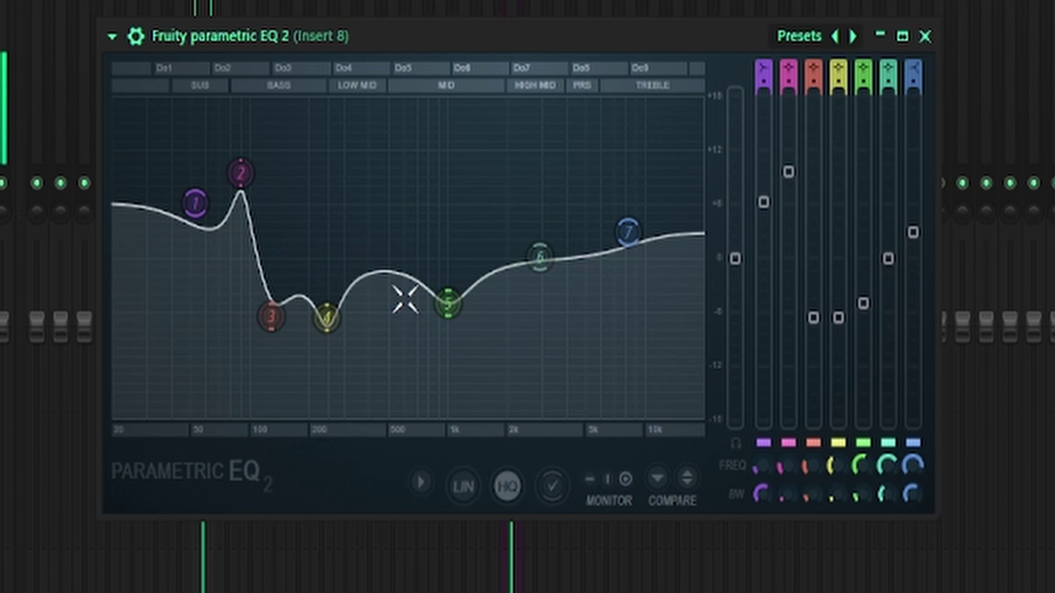
drag(432, 316, 437, 316)
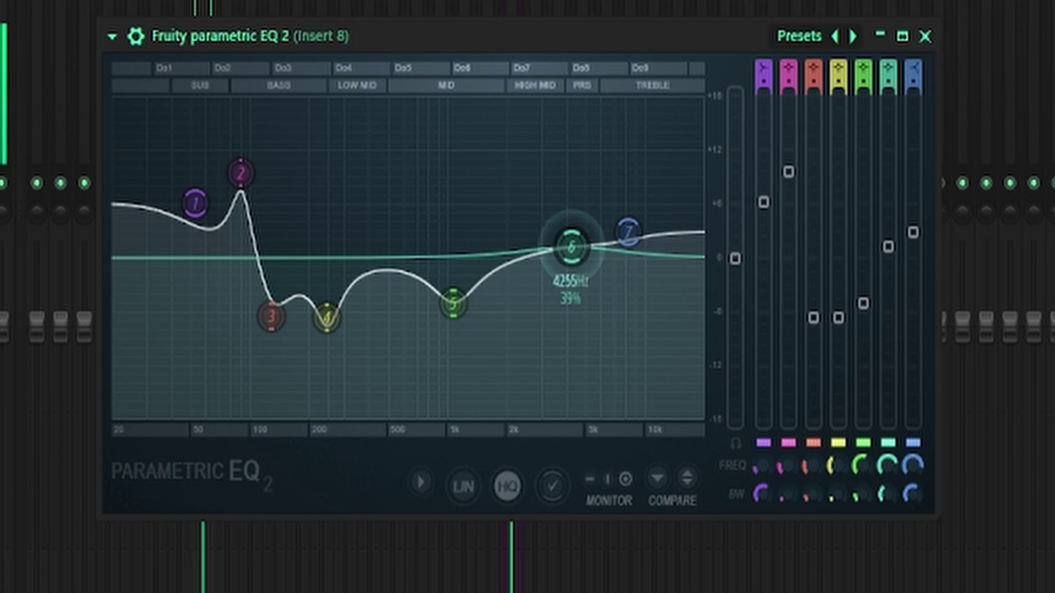
Set EQ bands 6 and 7 to slight boosts of about 1 dB and close the open plugin windows.
drag(572, 239, 559, 243)
drag(628, 232, 610, 216)
mouse_move(558, 243)
mouse_down()
mouse_move(571, 243)
mouse_move(560, 250)
mouse_up()
drag(609, 217, 623, 249)
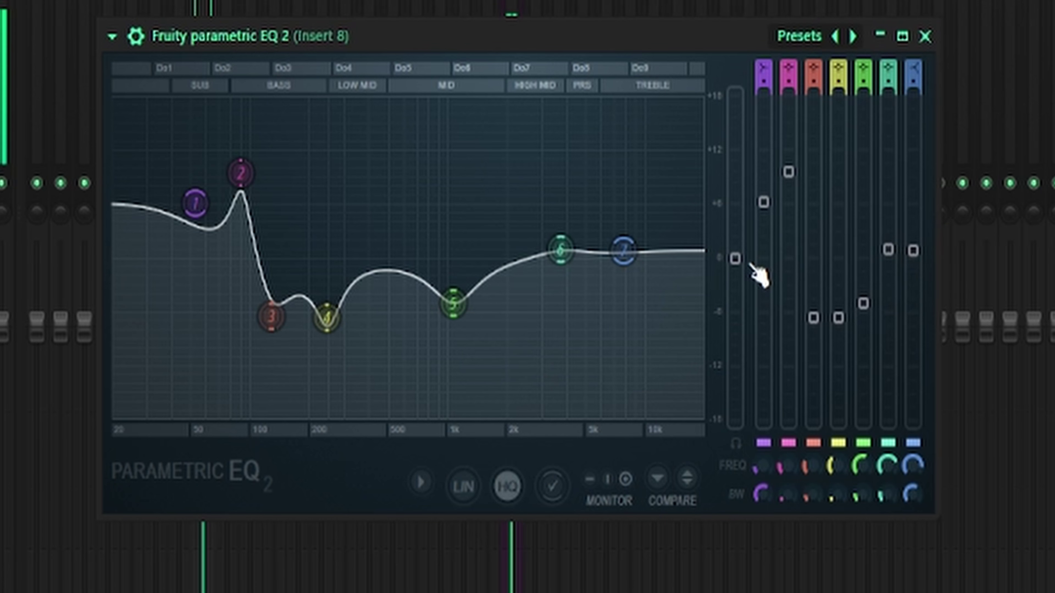
key(F9)
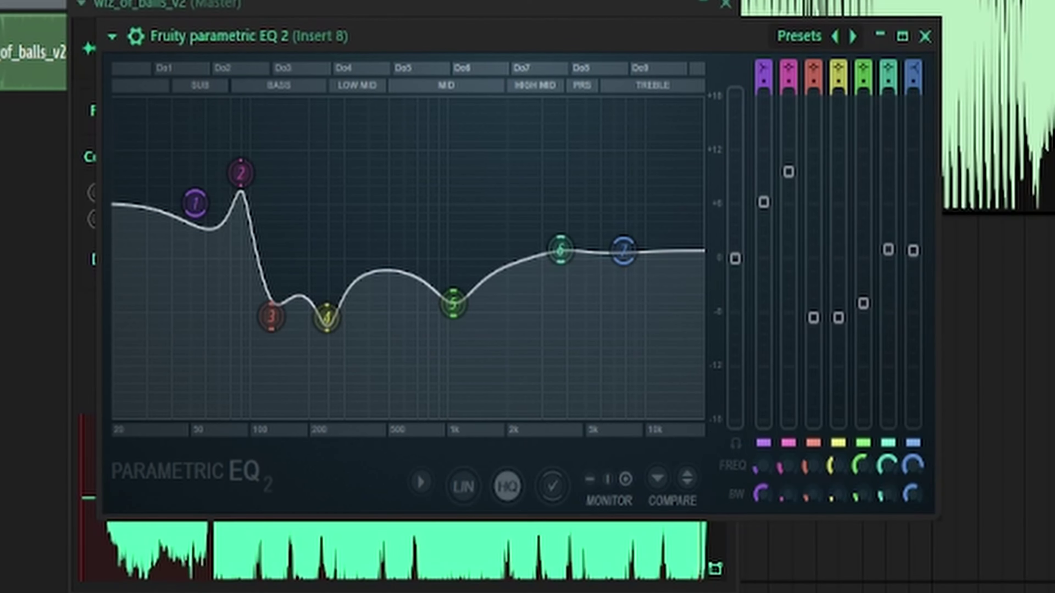
key(Escape)
key(Escape)
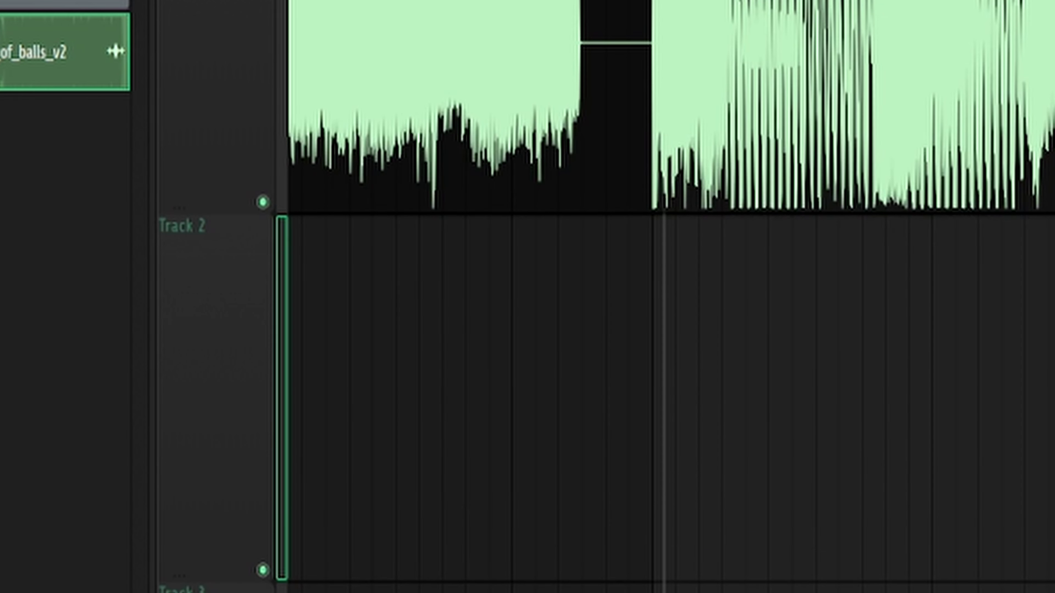
Switch to Discord to check the wiz_of_balls_v2.wav post, and return to the FL Studio mixer.
key(alt+Tab)
key(Tab)
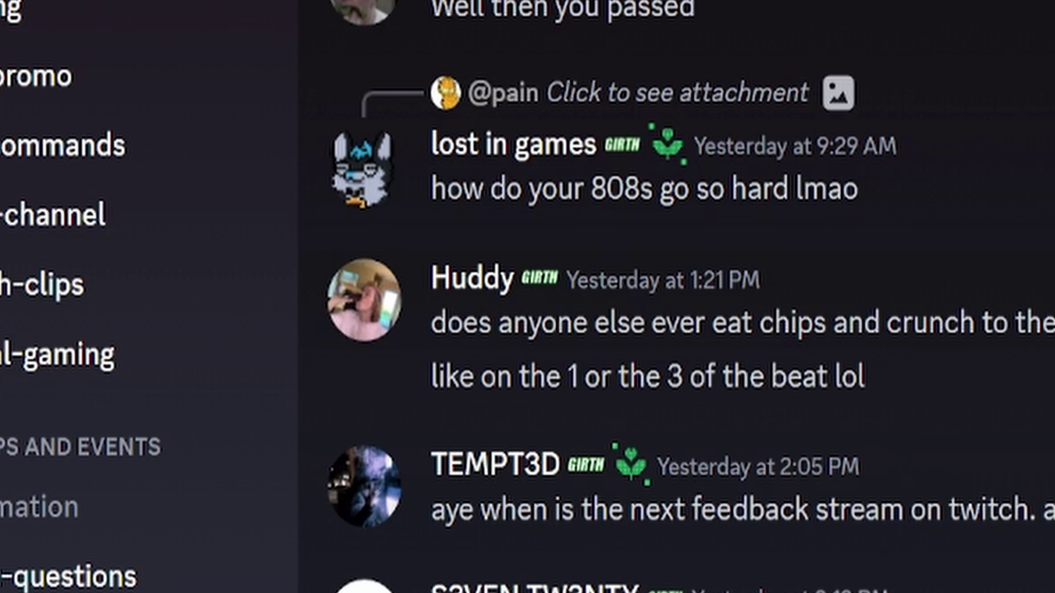
scroll(887, 411, down, 5)
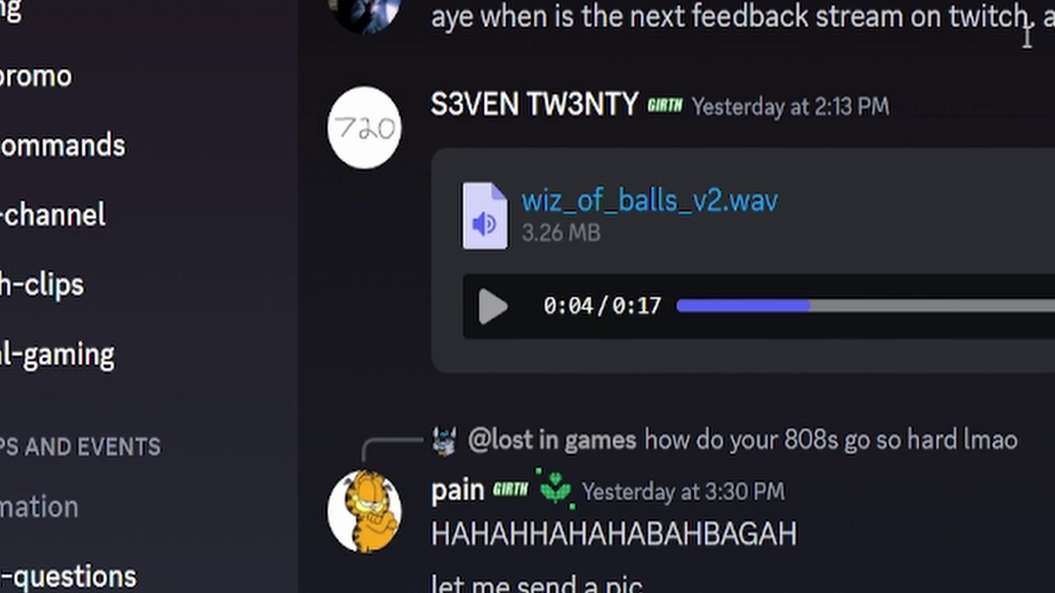
key(alt+Tab)
key(Tab)
key(F9)
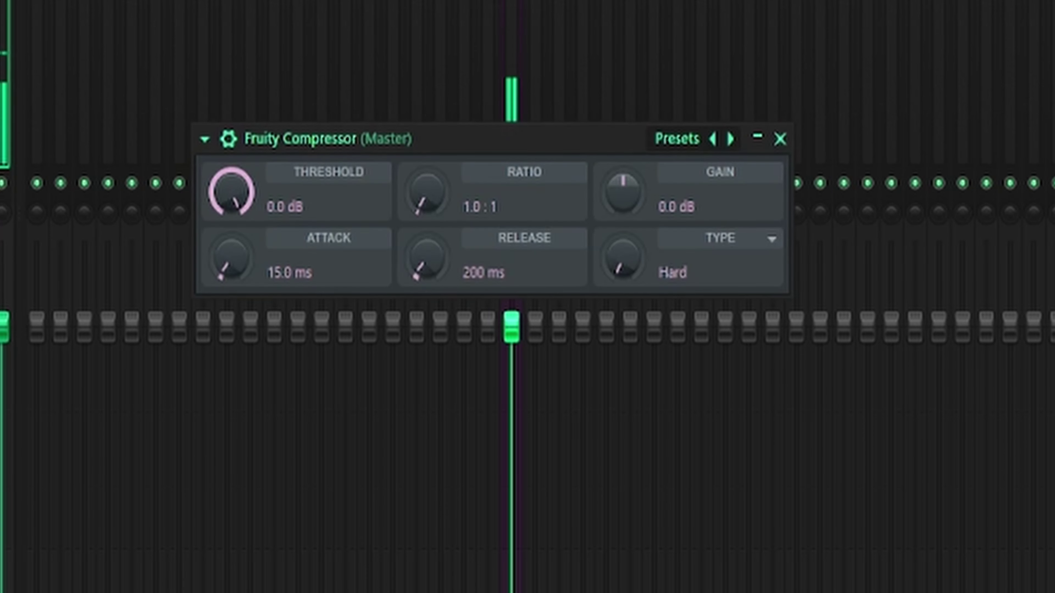
Load the Opto V preset in the Master's Fruity Compressor and adjust its threshold to -6.6 dB and gain to -2.6 dB.
click(692, 141)
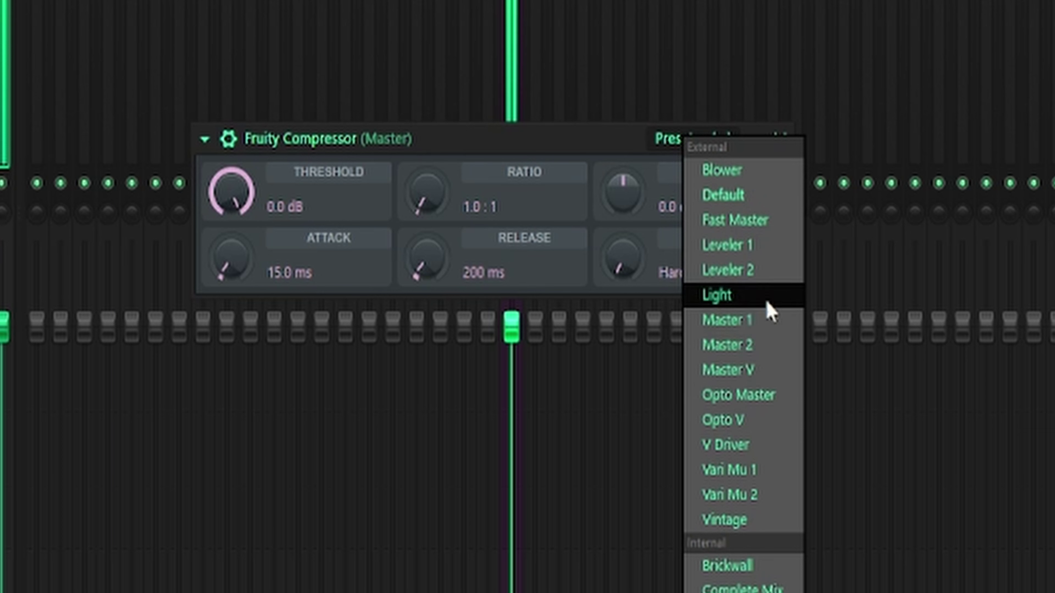
click(766, 420)
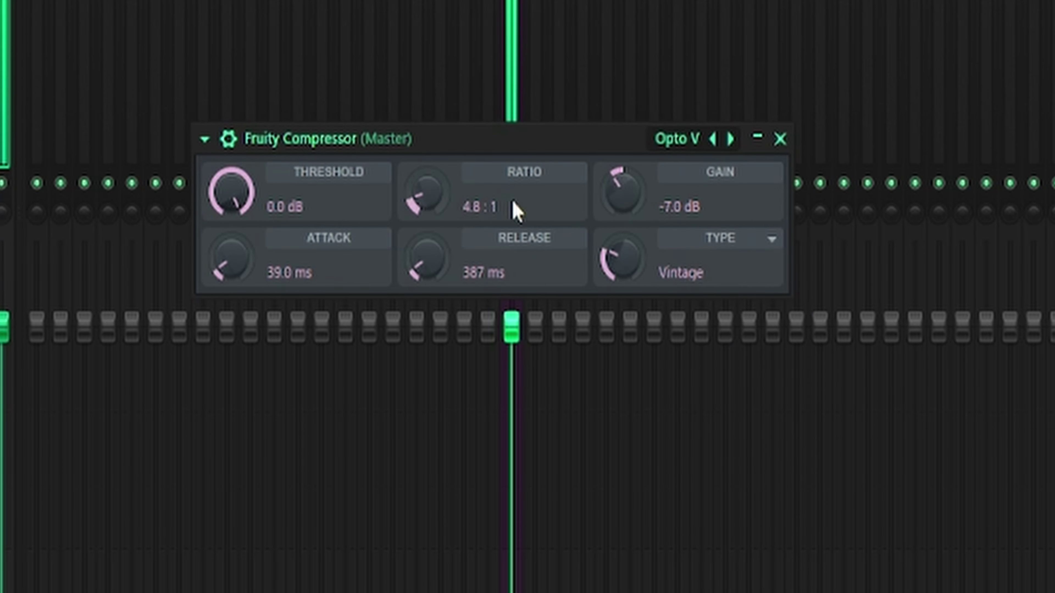
drag(623, 191, 623, 180)
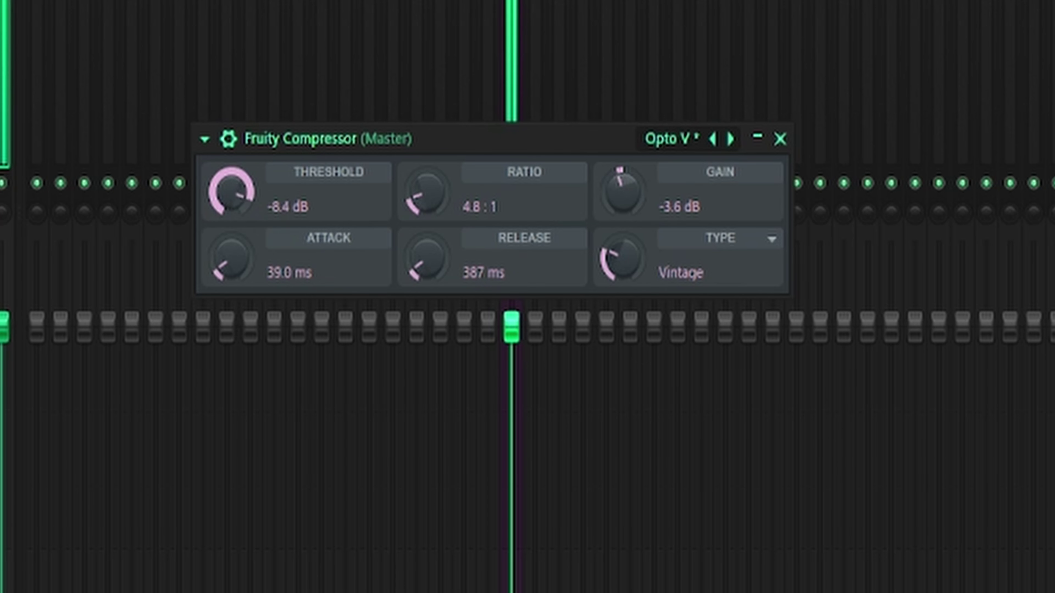
drag(230, 194, 231, 170)
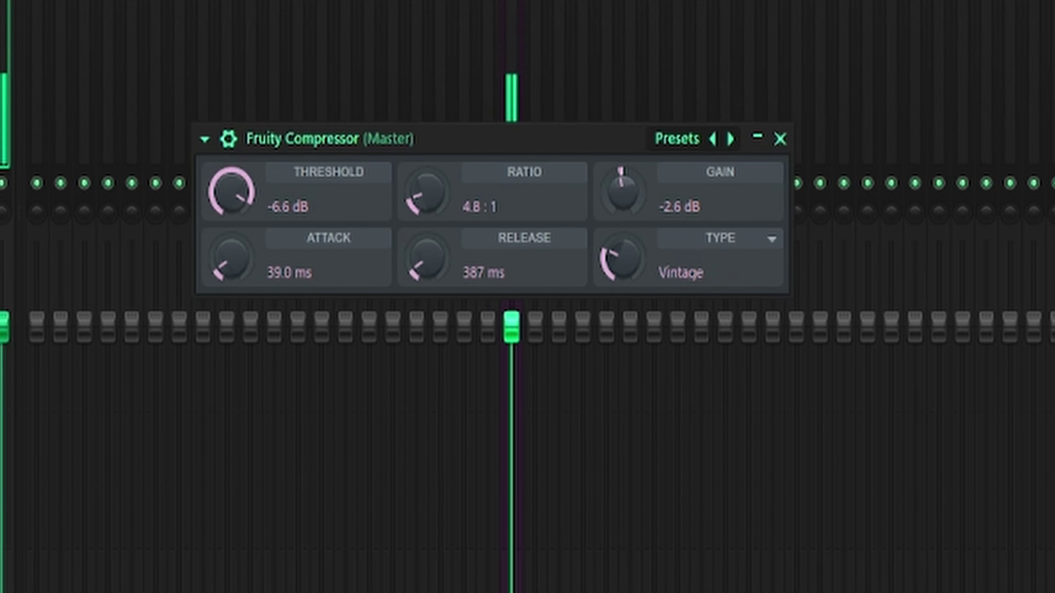
Try other gain levels on the Master's Fruity Compressor, and load its Master 2 preset with an adjusted threshold.
drag(623, 191, 623, 166)
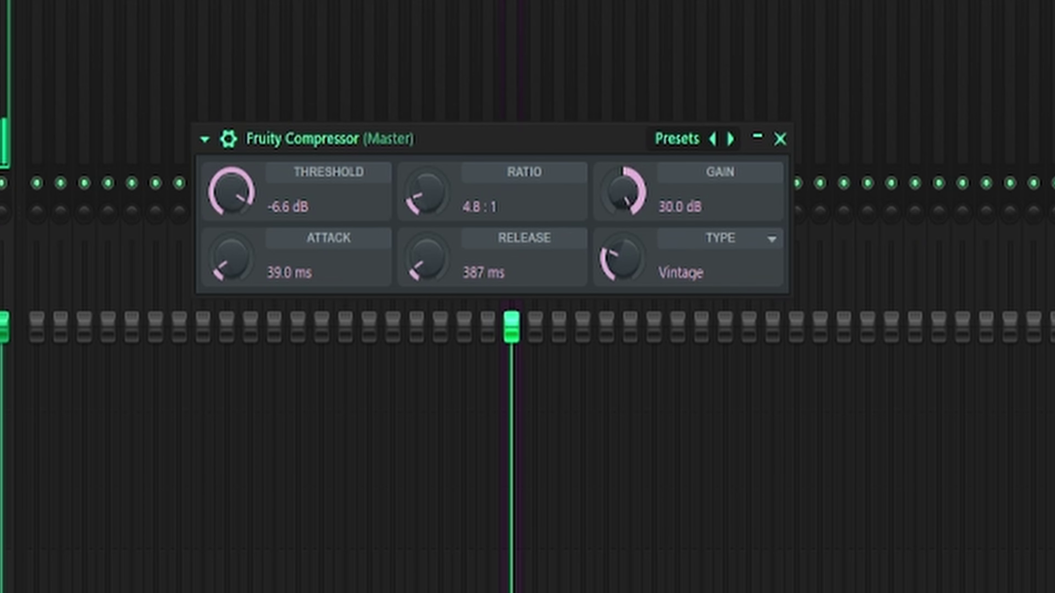
drag(629, 178, 629, 184)
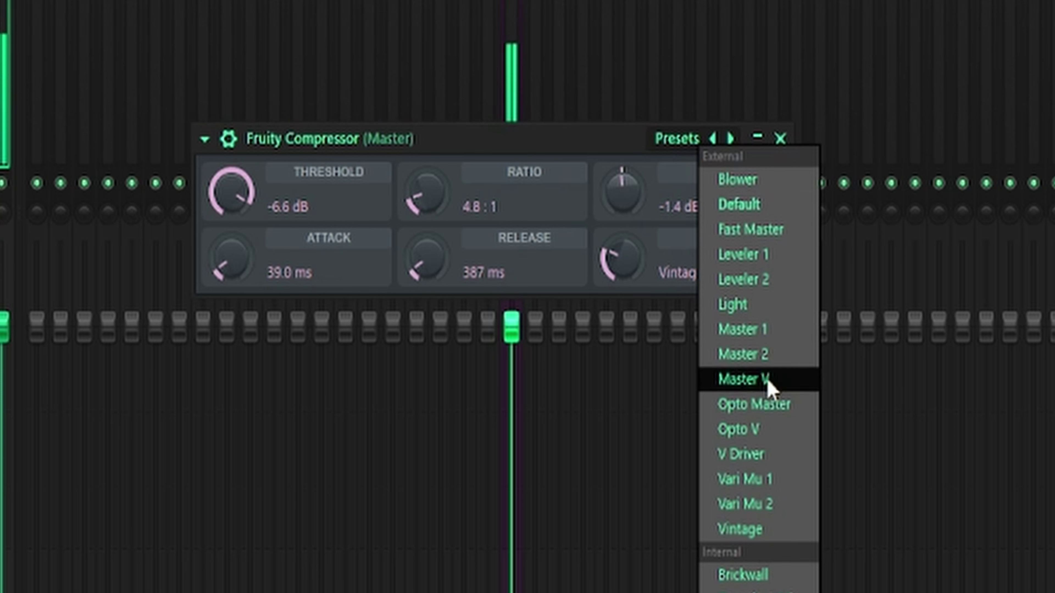
click(789, 354)
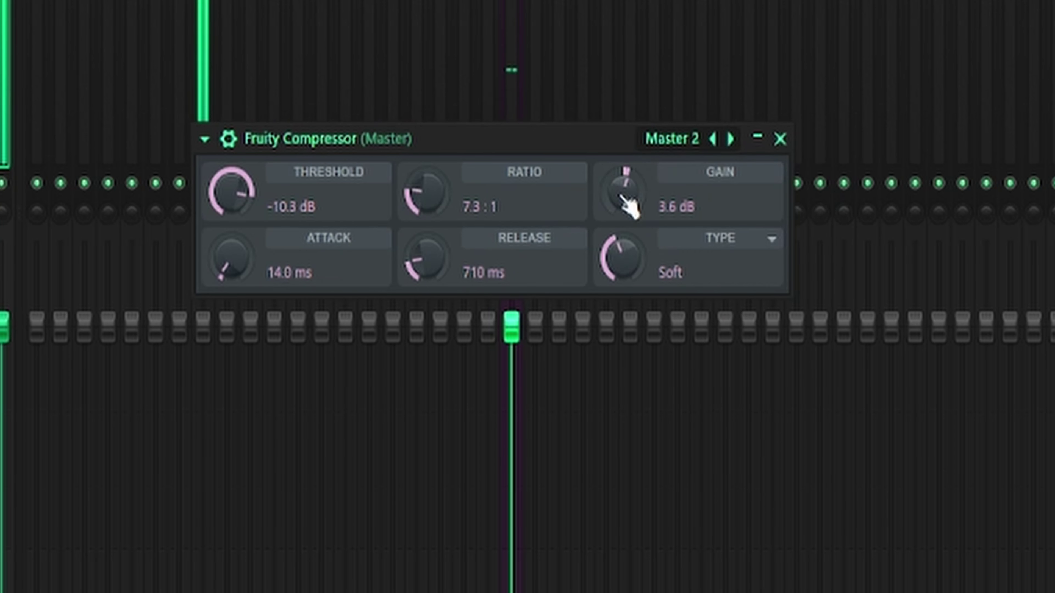
mouse_move(235, 194)
mouse_down()
mouse_move(235, 174)
mouse_move(240, 202)
mouse_up()
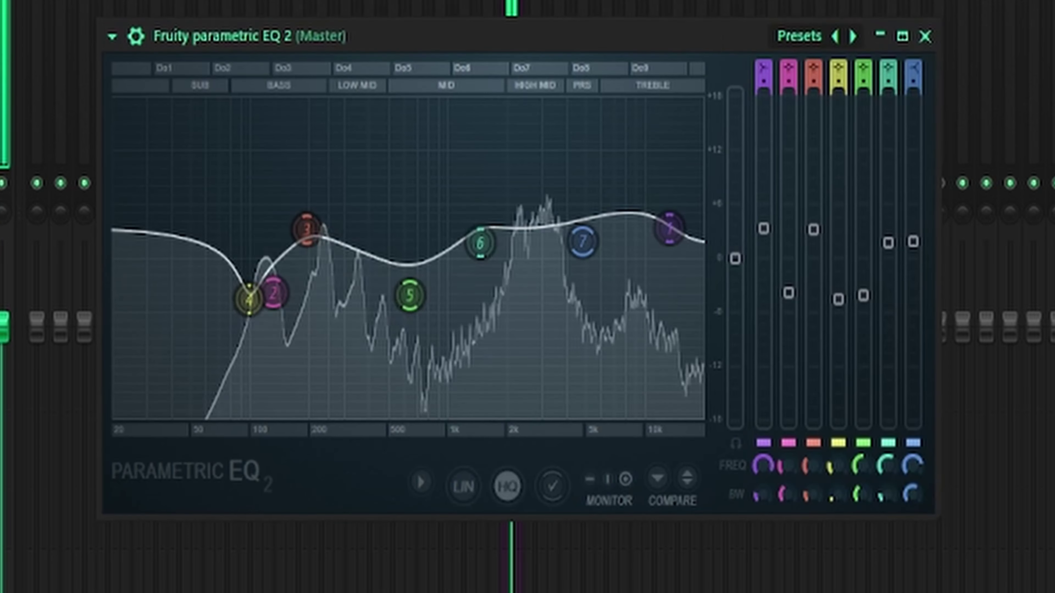
In the Master's Parametric EQ 2, cut band 6 near 300 Hz with an adjusted bandwidth and move band 7 to about 3 kHz.
drag(505, 262, 345, 300)
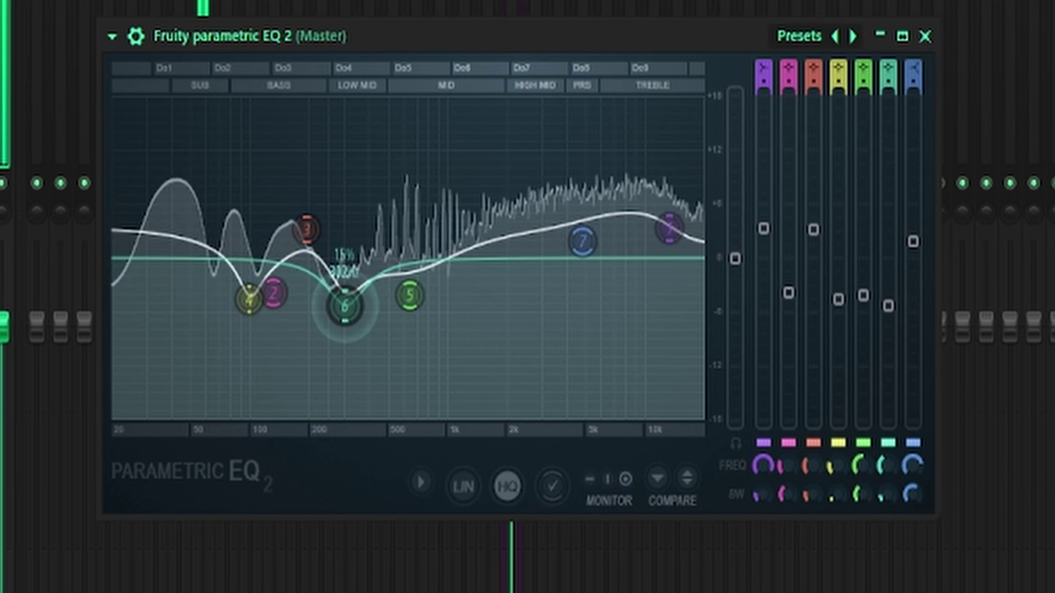
drag(582, 241, 541, 224)
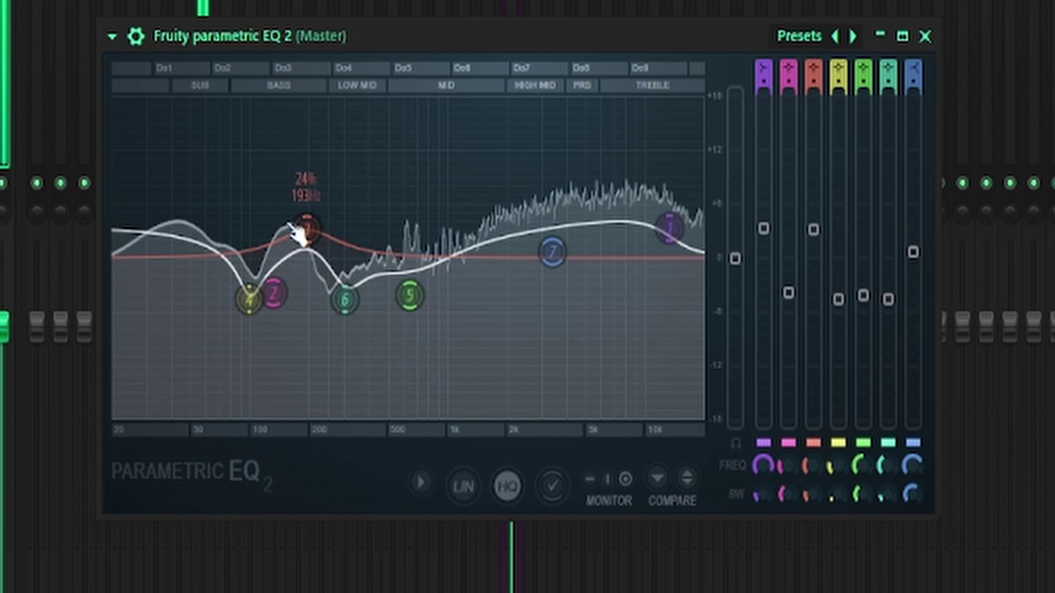
drag(338, 313, 349, 341)
scroll(342, 170, up, 2)
scroll(365, 348, up, 2)
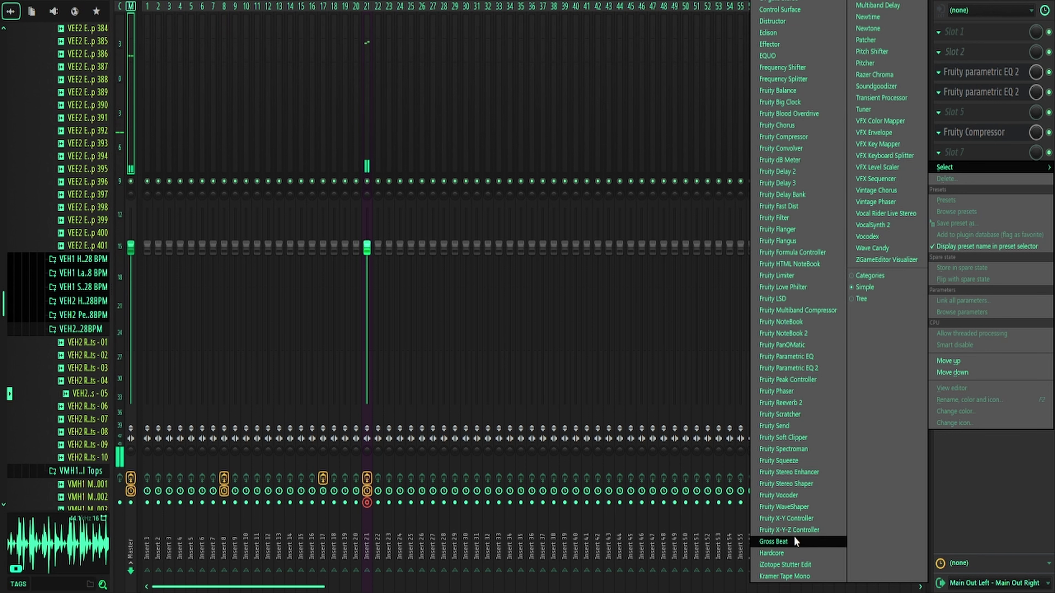
Add a Fruity WaveShaper after the Master's compressor and bend its curve upward at the midpoint.
click(792, 507)
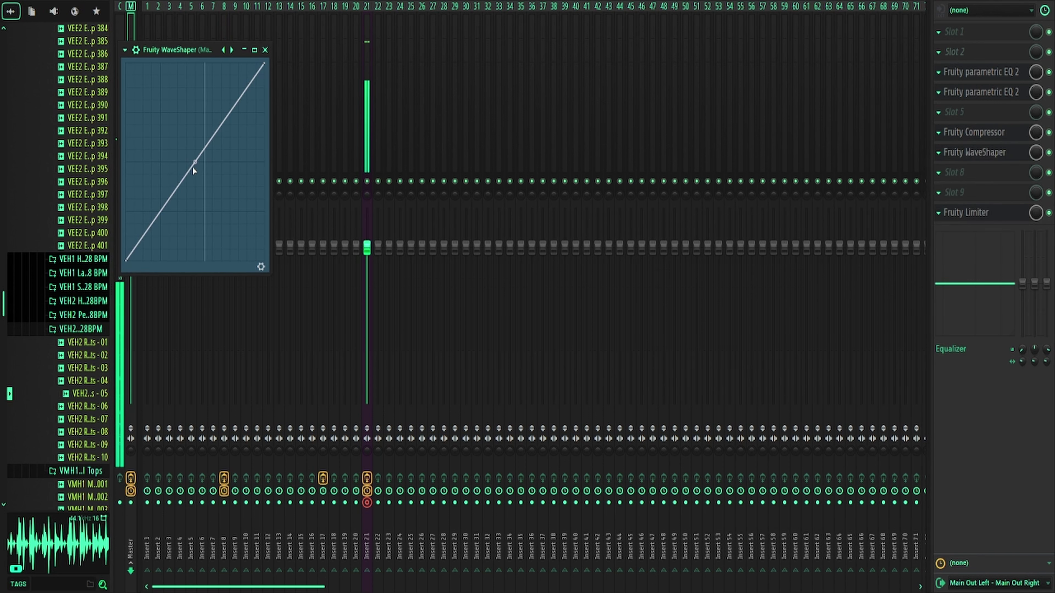
drag(194, 163, 195, 132)
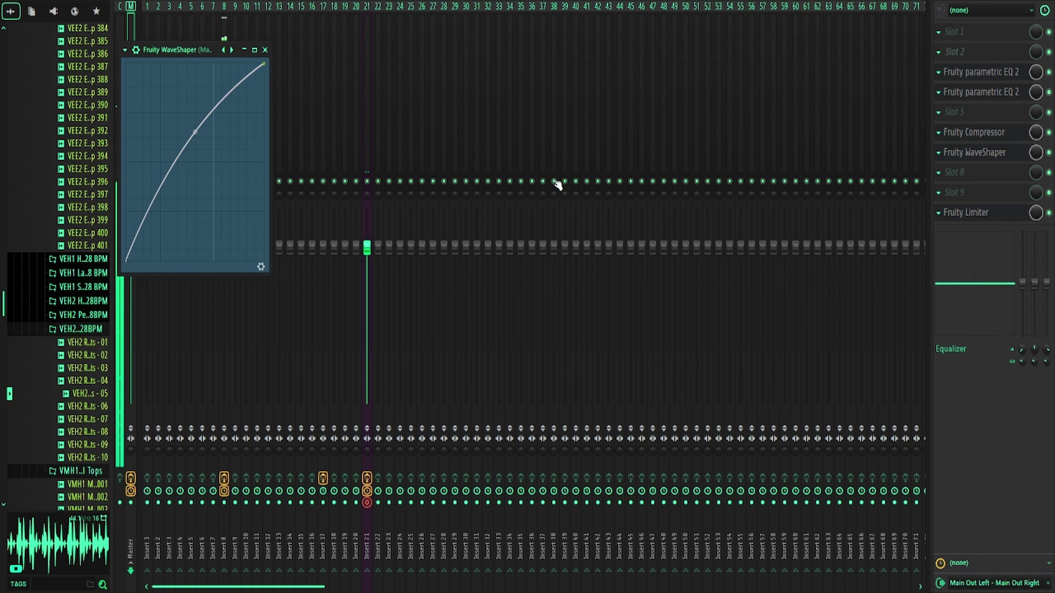
Lower Insert 8's fader while toggling its mute to compare levels, and reselect the Master track.
key(F6)
key(F5)
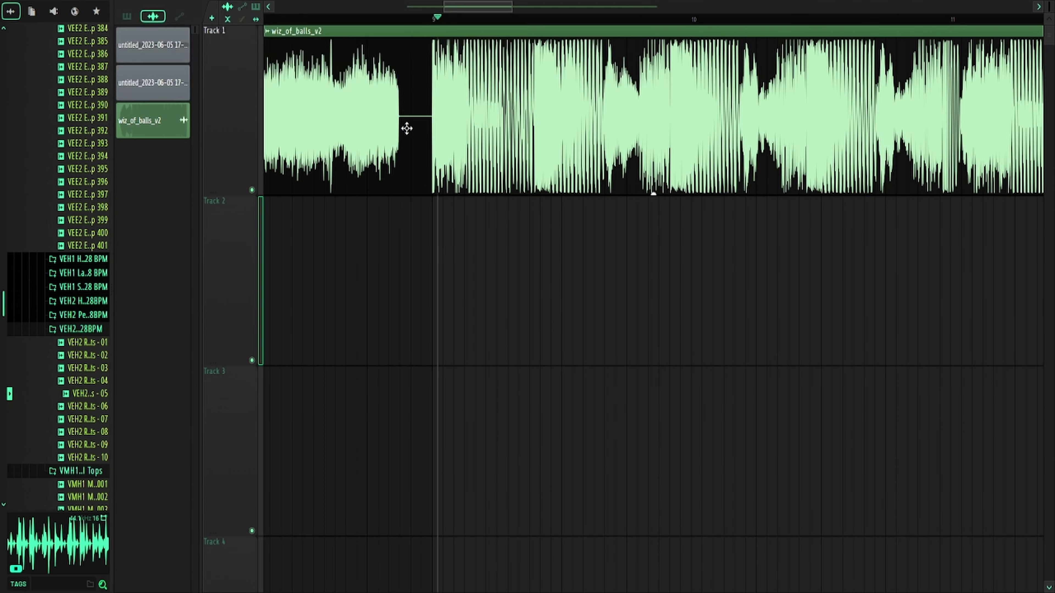
key(F9)
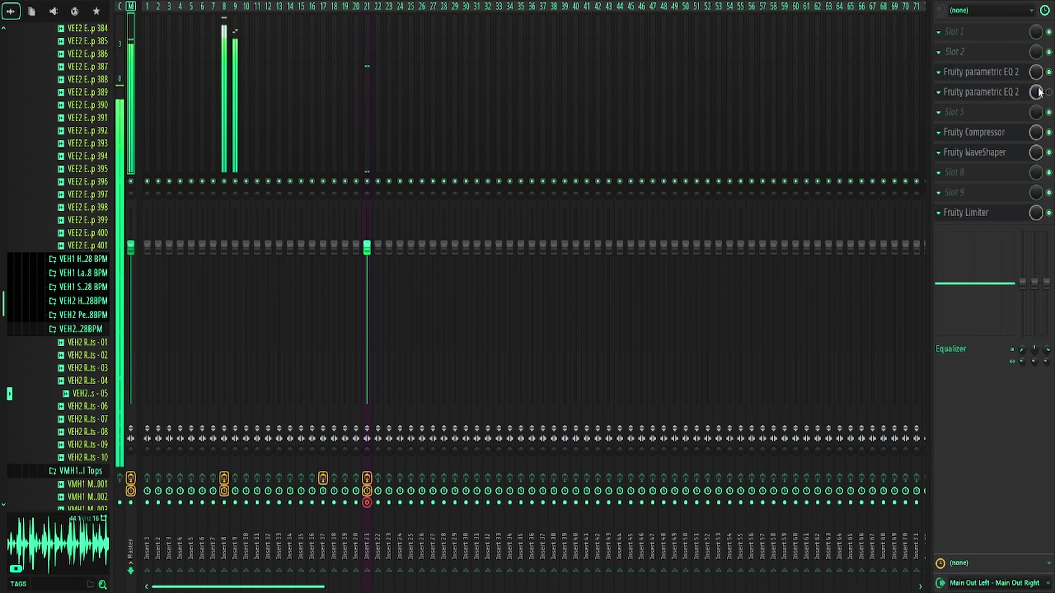
click(227, 257)
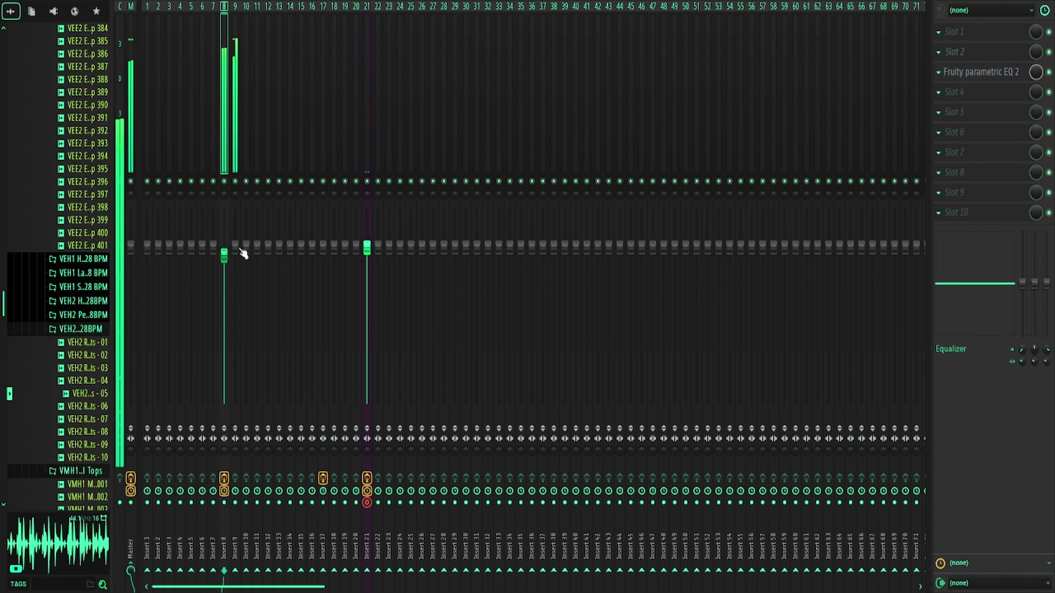
mouse_move(236, 248)
mouse_down()
mouse_move(235, 235)
mouse_move(236, 248)
mouse_up()
click(224, 181)
click(225, 181)
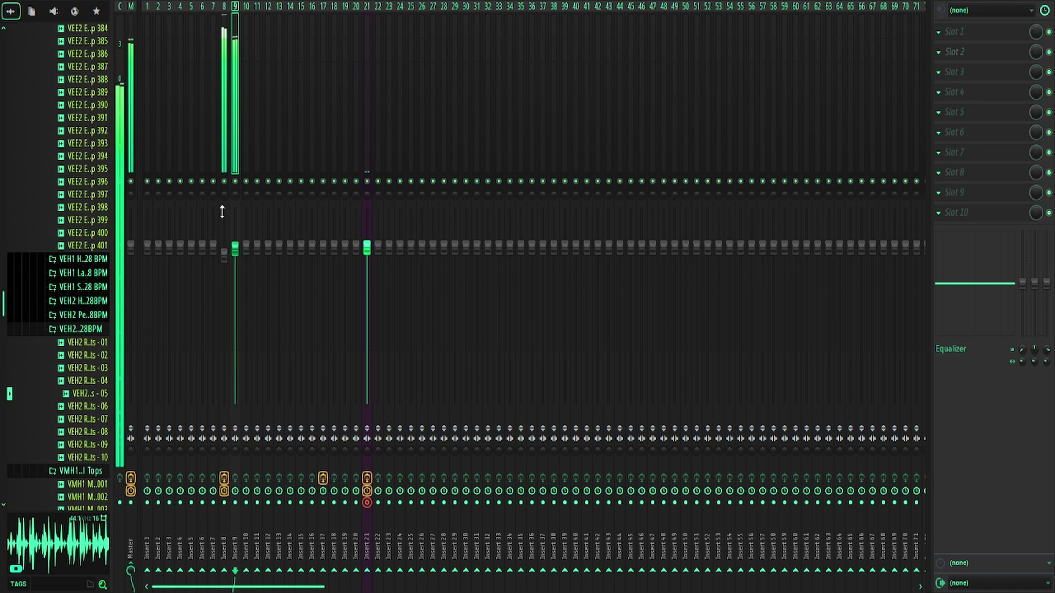
drag(228, 258, 228, 274)
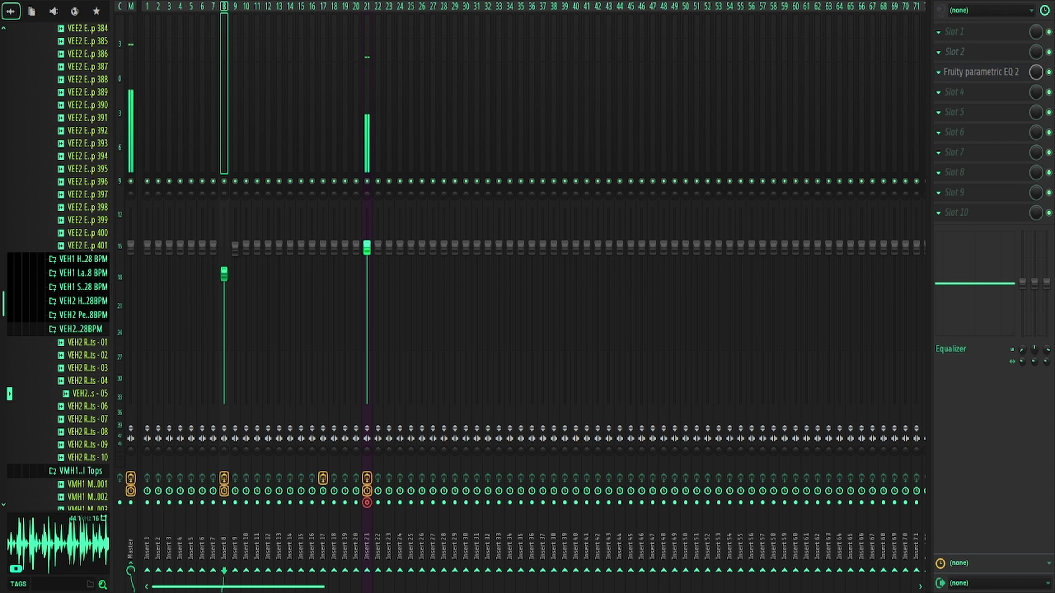
click(133, 70)
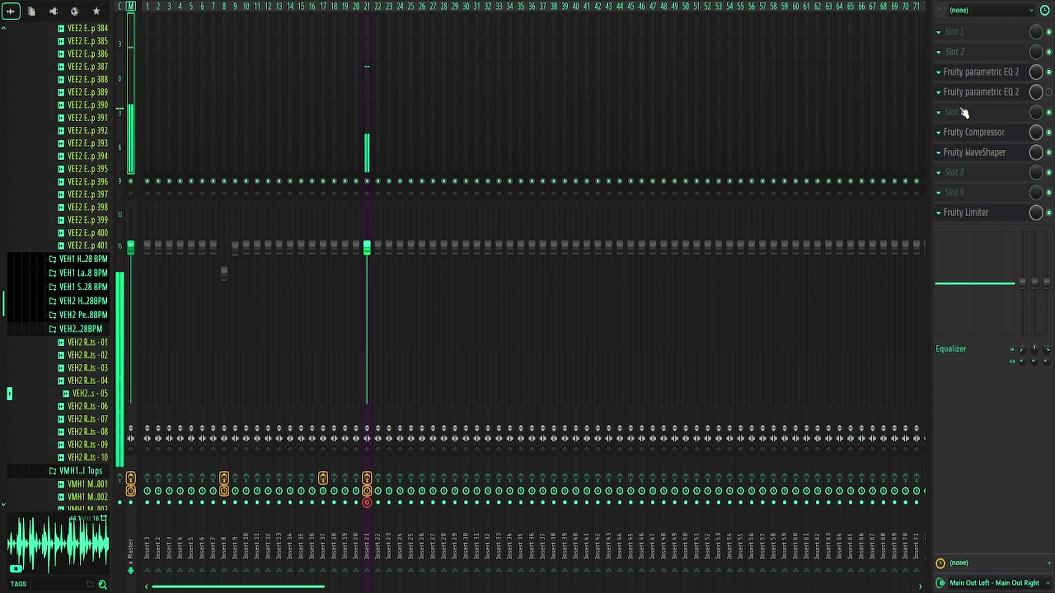
Switch to Discord and open the art-and-creative-work channel on the Jon Hopkins, Brian Eno & Leo Abrahams server.
key(alt+Tab)
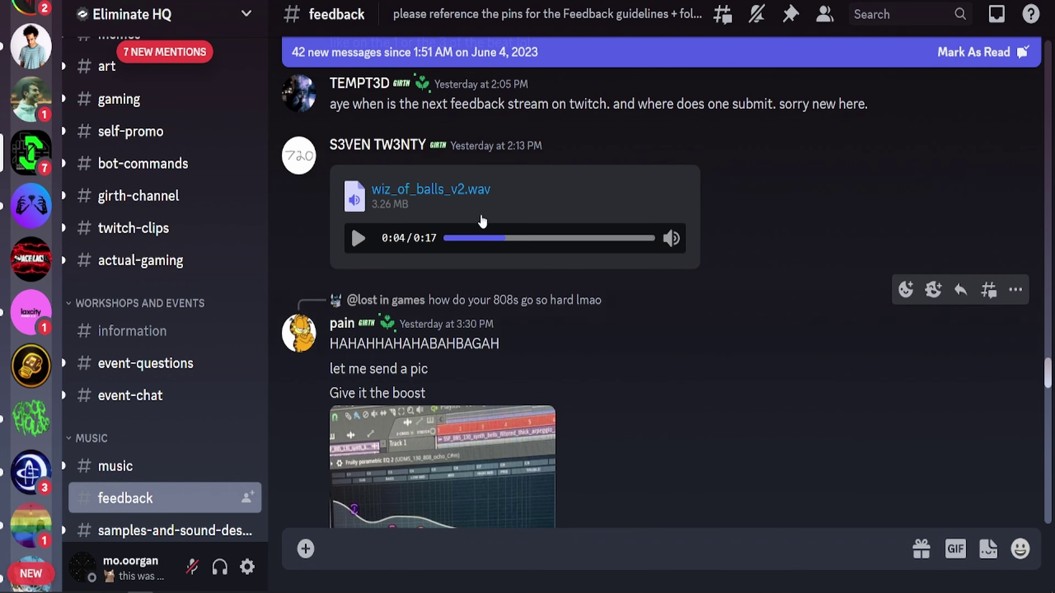
key(alt+Tab)
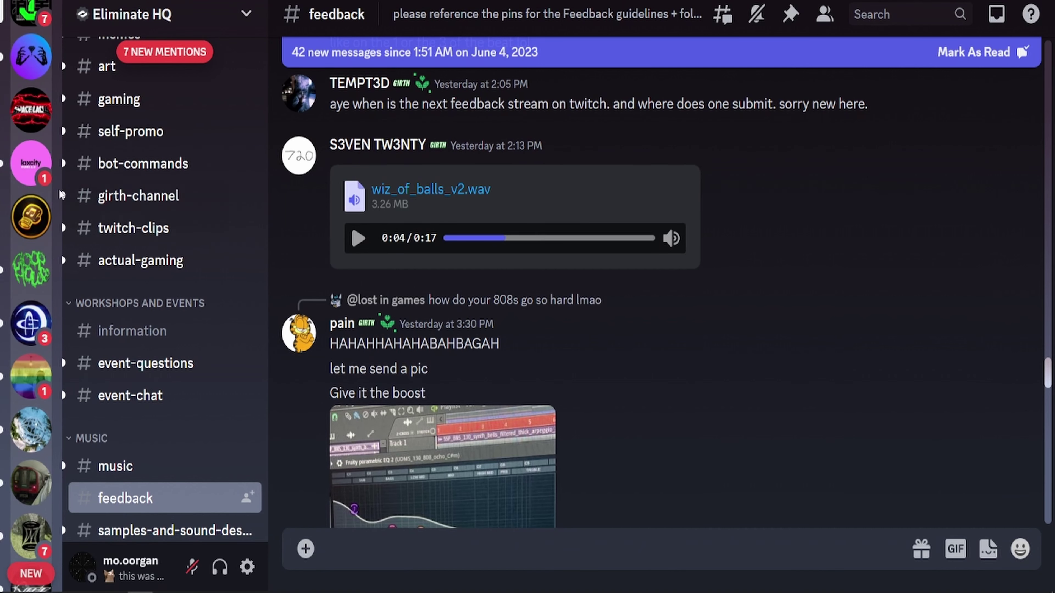
scroll(33, 283, down, 2)
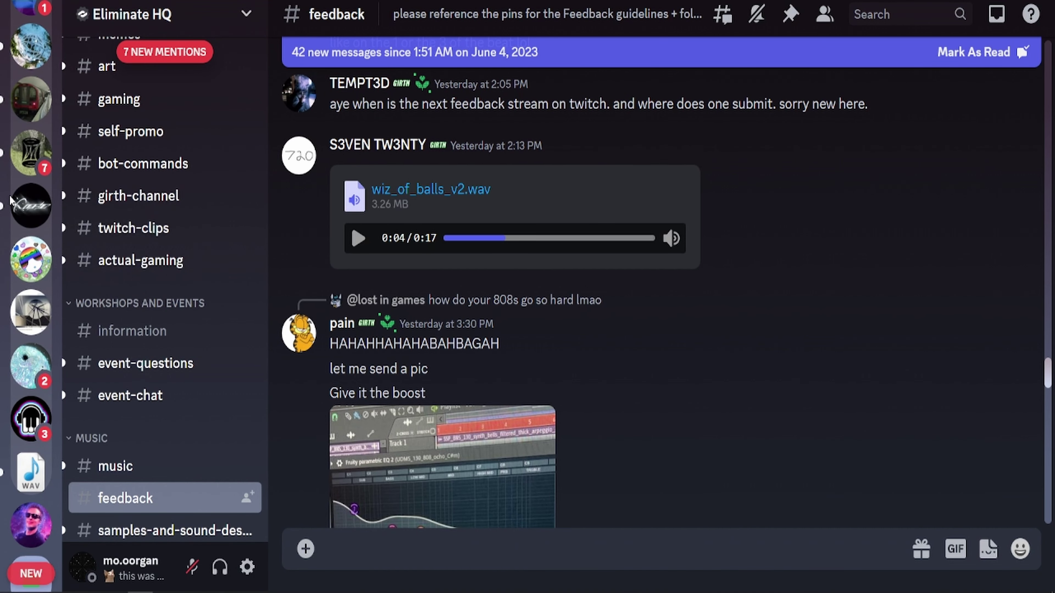
click(42, 311)
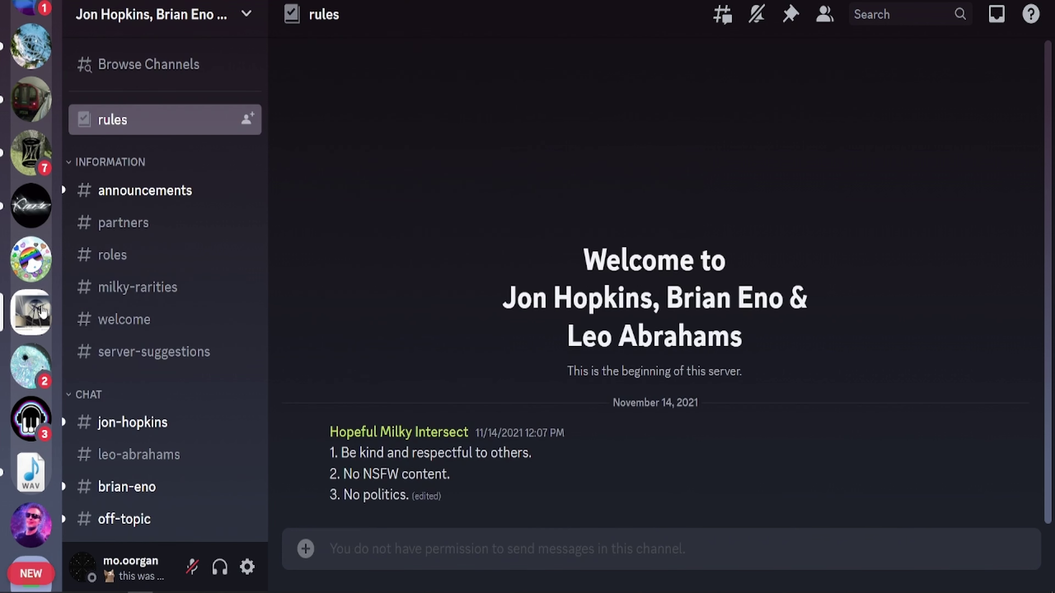
scroll(230, 324, down, 6)
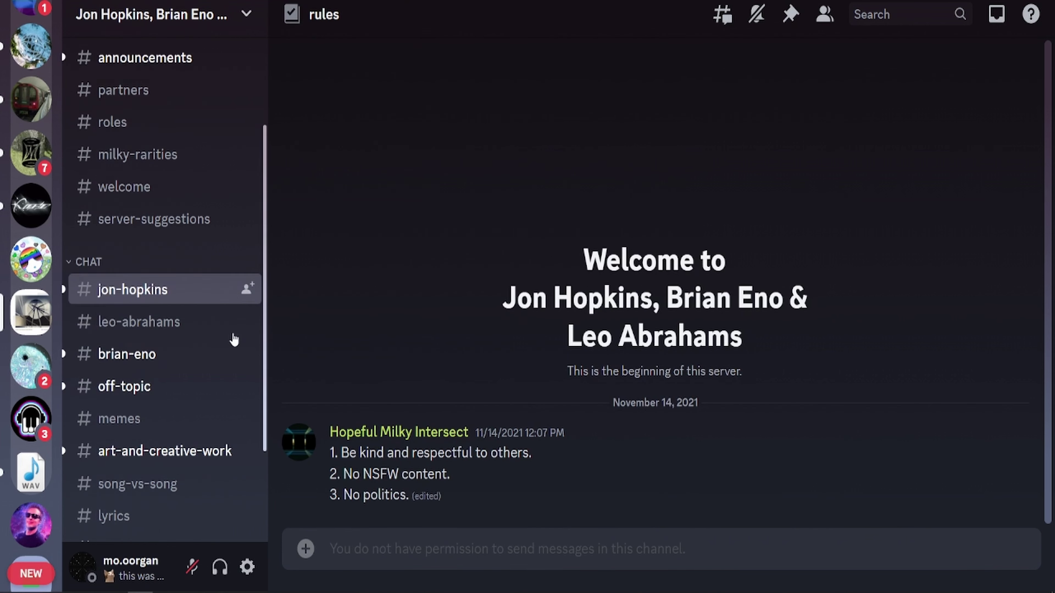
click(226, 315)
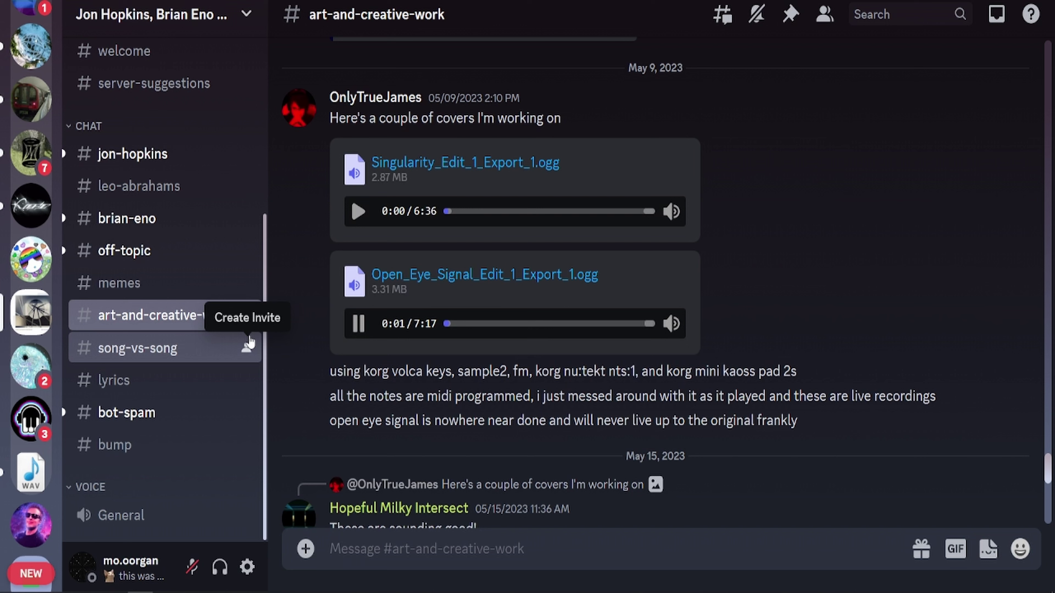
Listen to Open_Eye_Signal_Edit_1_Export_1.ogg from about 1:20, 2:10 and 3:15.
click(482, 323)
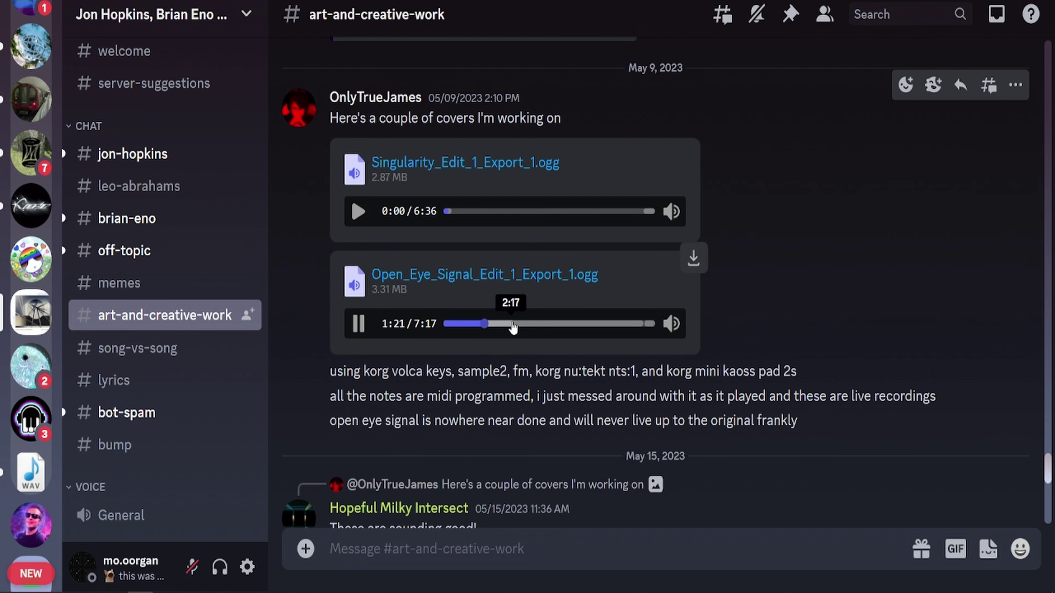
click(505, 324)
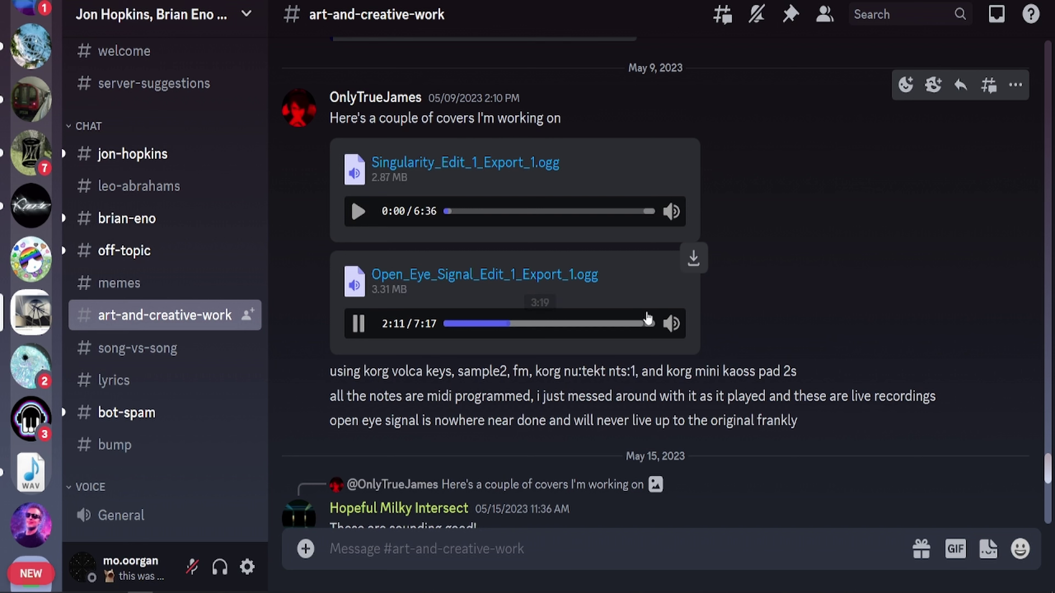
mouse_move(671, 325)
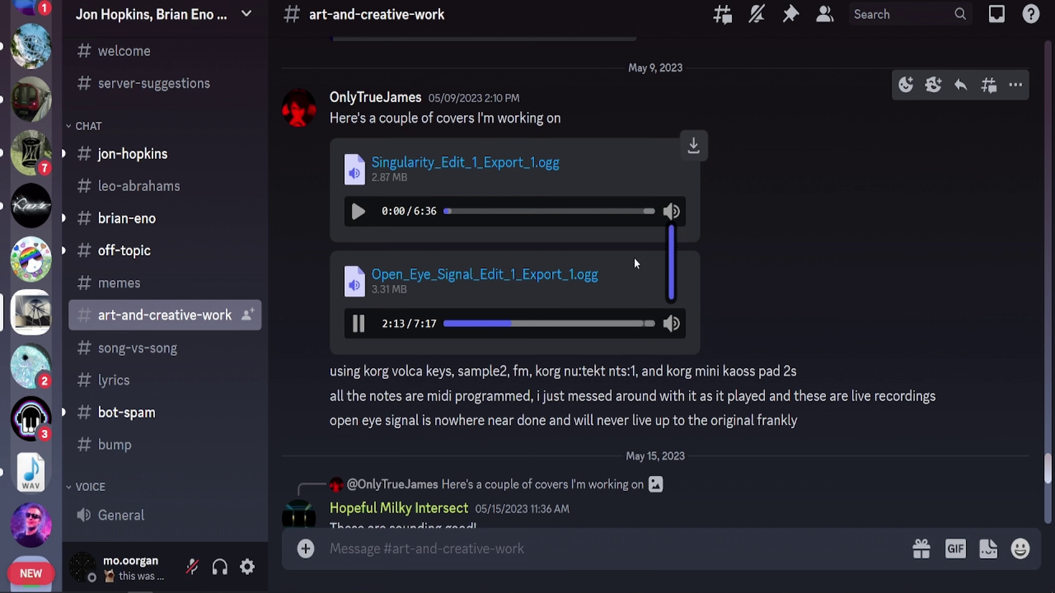
click(539, 325)
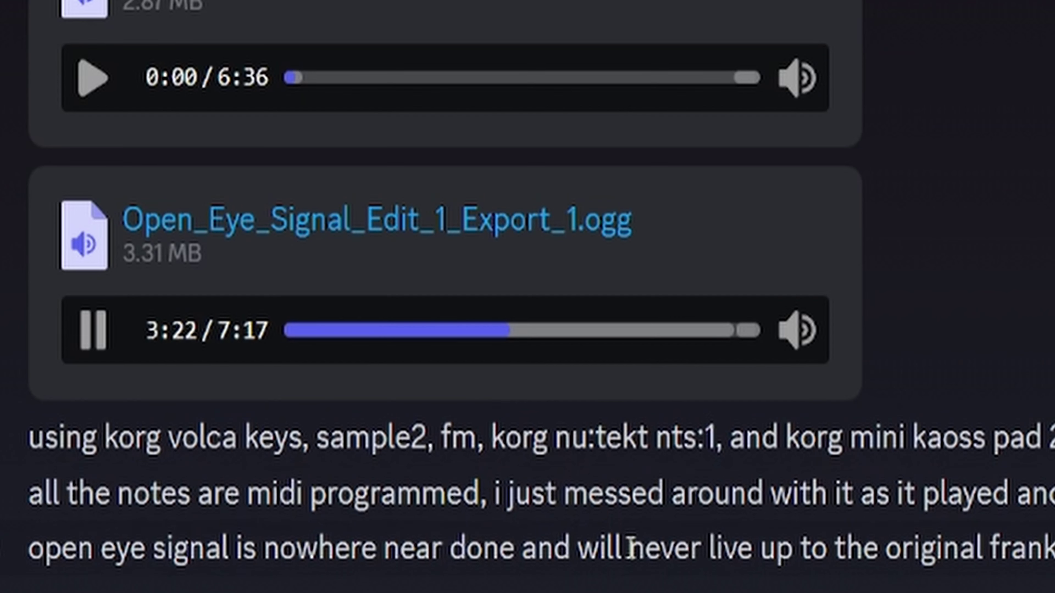
Highlight the message line saying open eye signal is nowhere near done and will never live up to the original.
triple_click(597, 419)
double_click(666, 414)
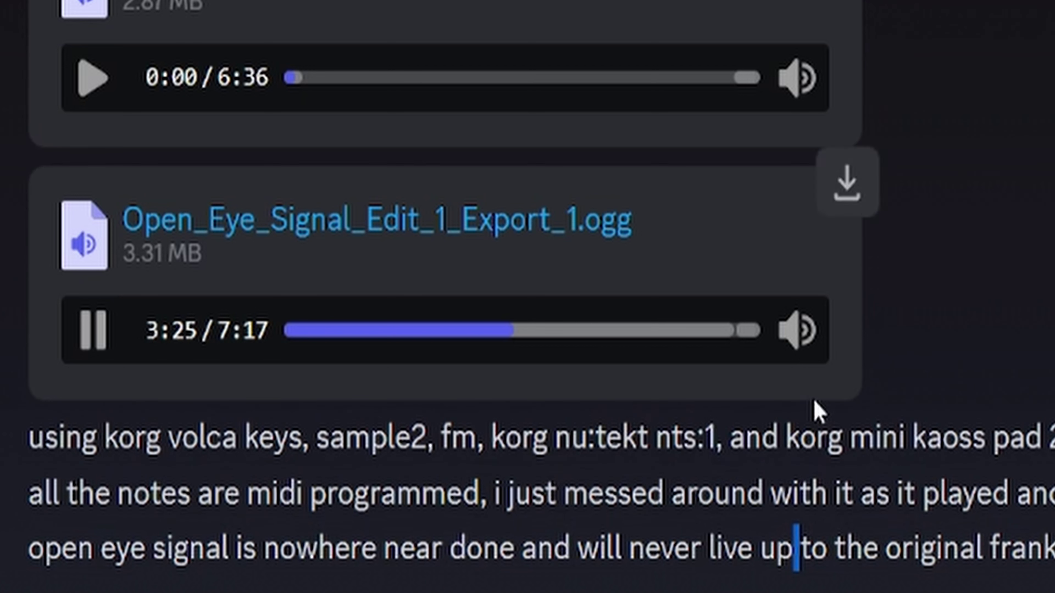
double_click(938, 549)
drag(1051, 548, 18, 548)
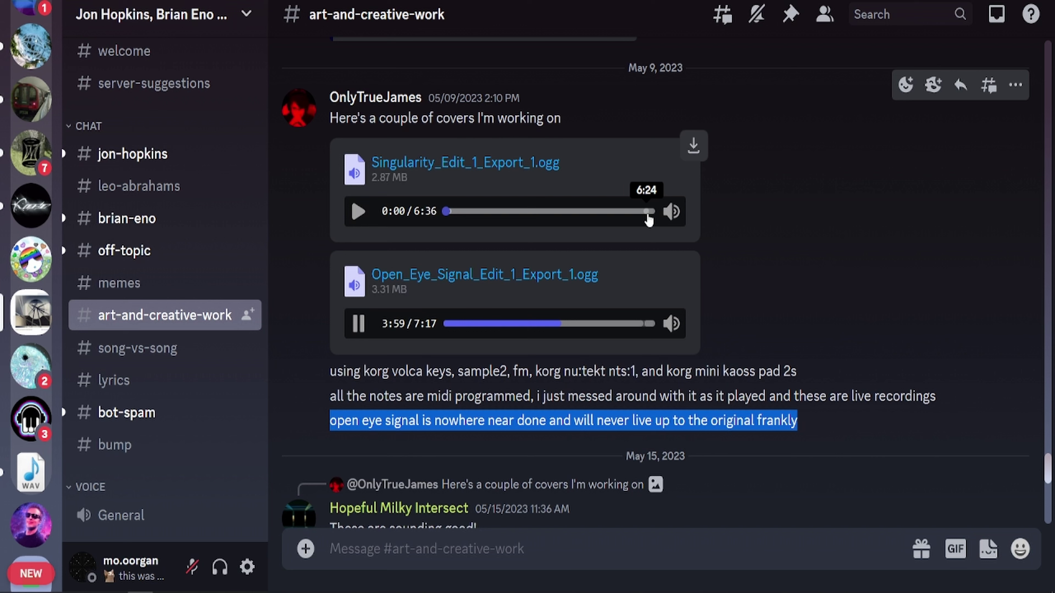
Turn up the system volume for the playing audio file.
key(XF86AudioRaiseVolume)
key(XF86AudioRaiseVolume)
key(XF86AudioRaiseVolume)
key(XF86AudioRaiseVolume)
key(XF86AudioRaiseVolume)
key(XF86AudioRaiseVolume)
key(XF86AudioRaiseVolume)
key(XF86AudioRaiseVolume)
key(XF86AudioRaiseVolume)
key(XF86AudioRaiseVolume)
key(XF86AudioRaiseVolume)
key(XF86AudioRaiseVolume)
key(XF86AudioRaiseVolume)
key(XF86AudioRaiseVolume)
key(XF86AudioRaiseVolume)
key(XF86AudioRaiseVolume)
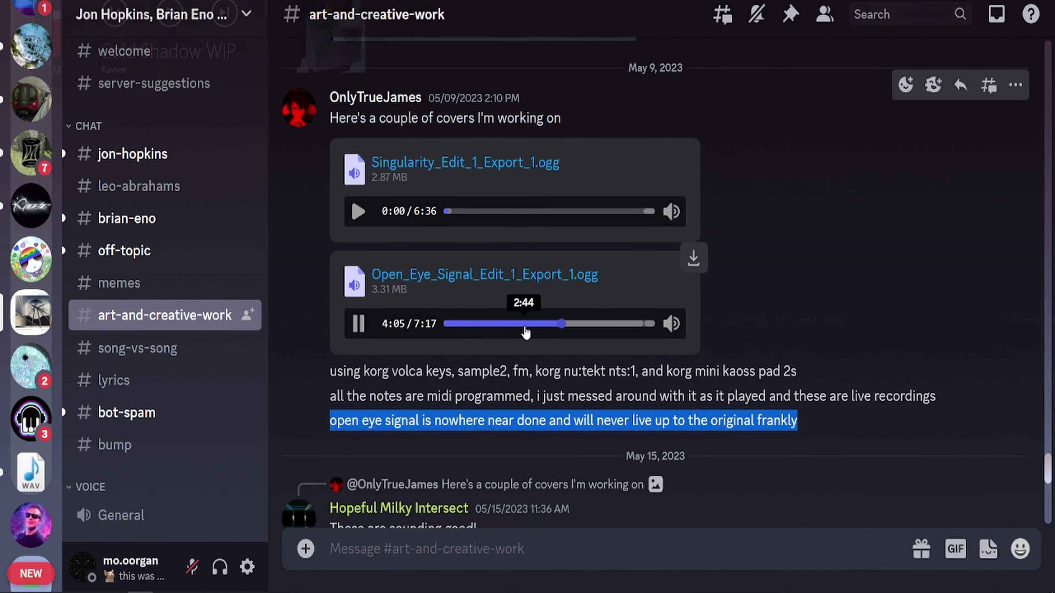
Replay Open_Eye_Signal_Edit_1_Export_1.ogg from about 2:44 and 1:56, and pause it.
click(524, 324)
click(501, 324)
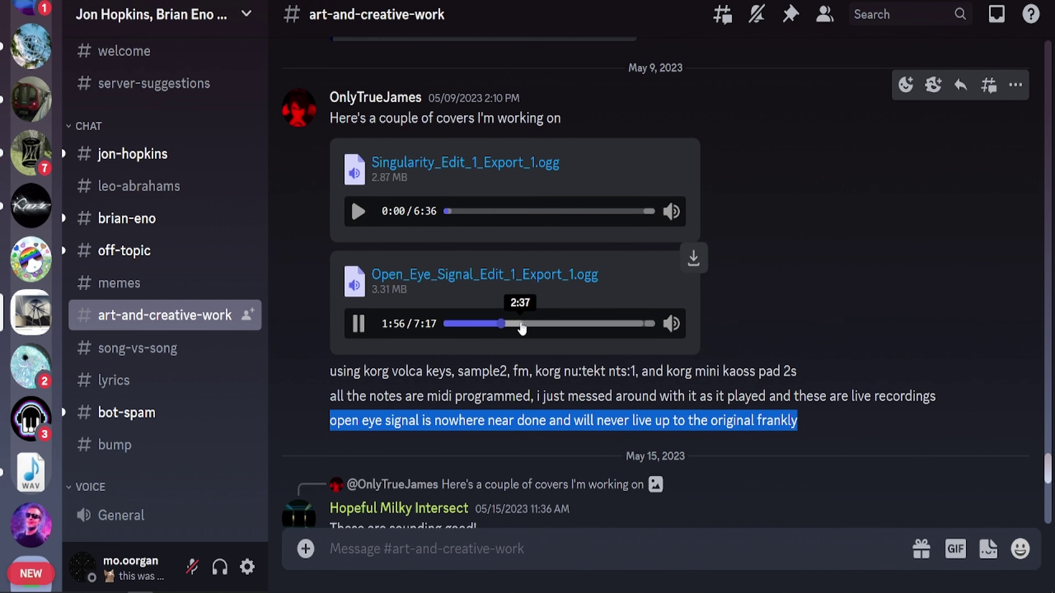
click(358, 324)
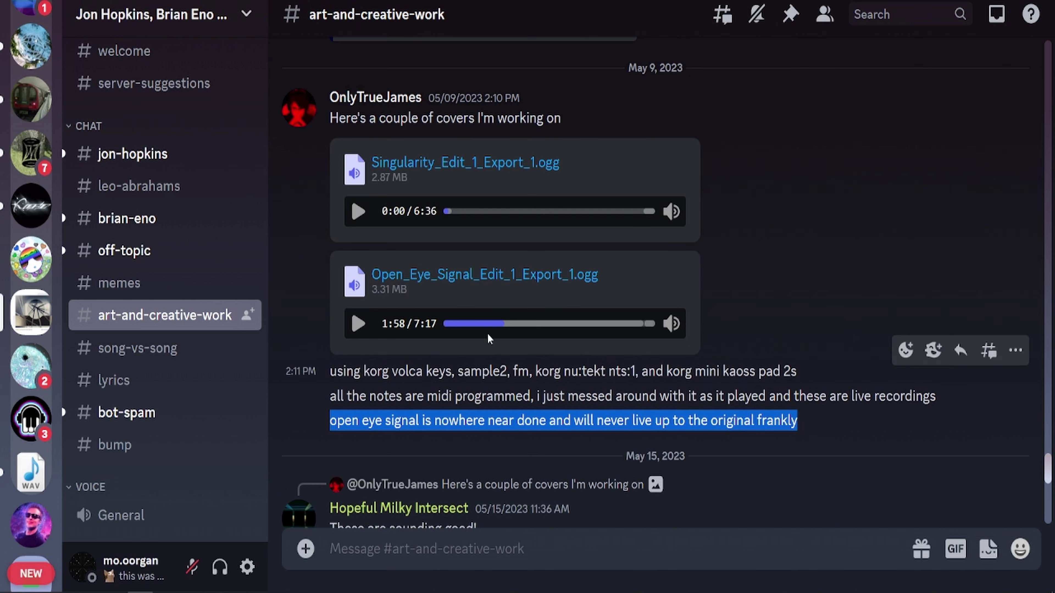
Download Open_Eye_Signal_Edit_1_Export_1.ogg and place it on Track 1 of the FL Studio playlist.
click(692, 259)
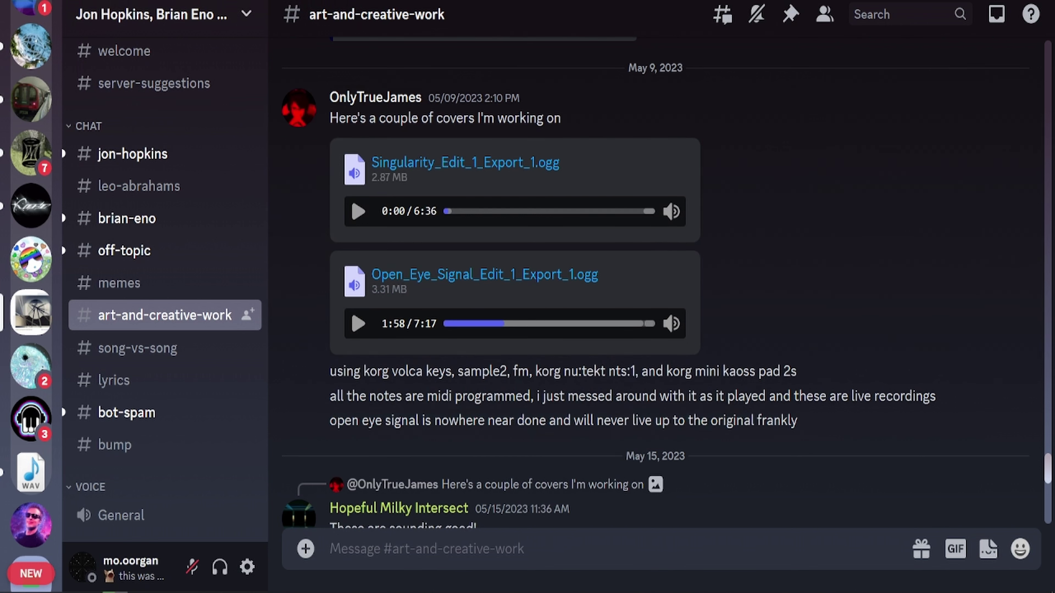
key(alt+Tab)
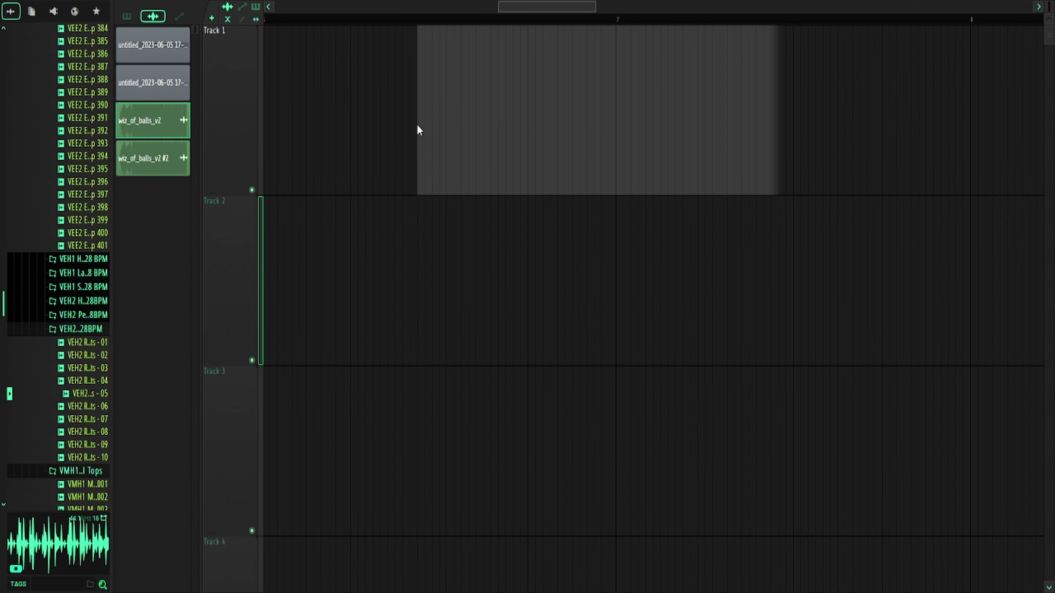
drag(416, 123, 668, 57)
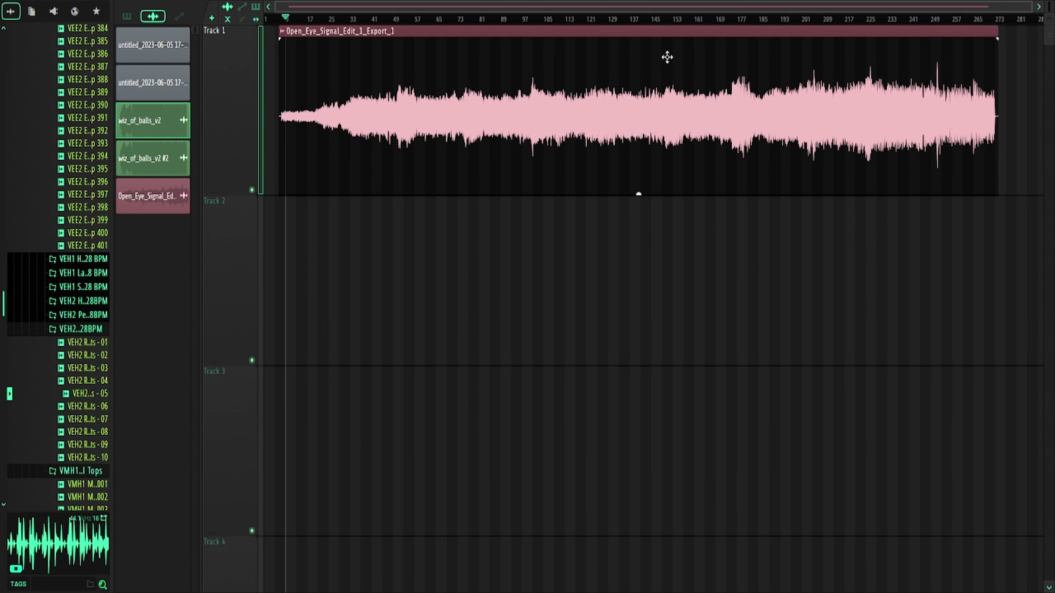
Play the Open_Eye_Signal clip from about bar 77 and stop playback.
click(474, 19)
key(space)
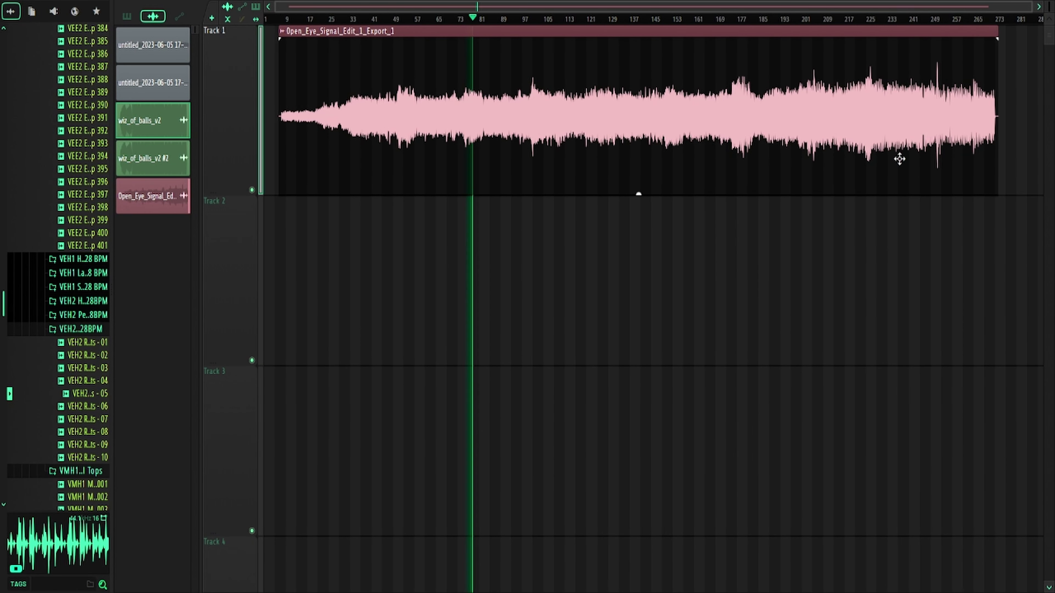
key(space)
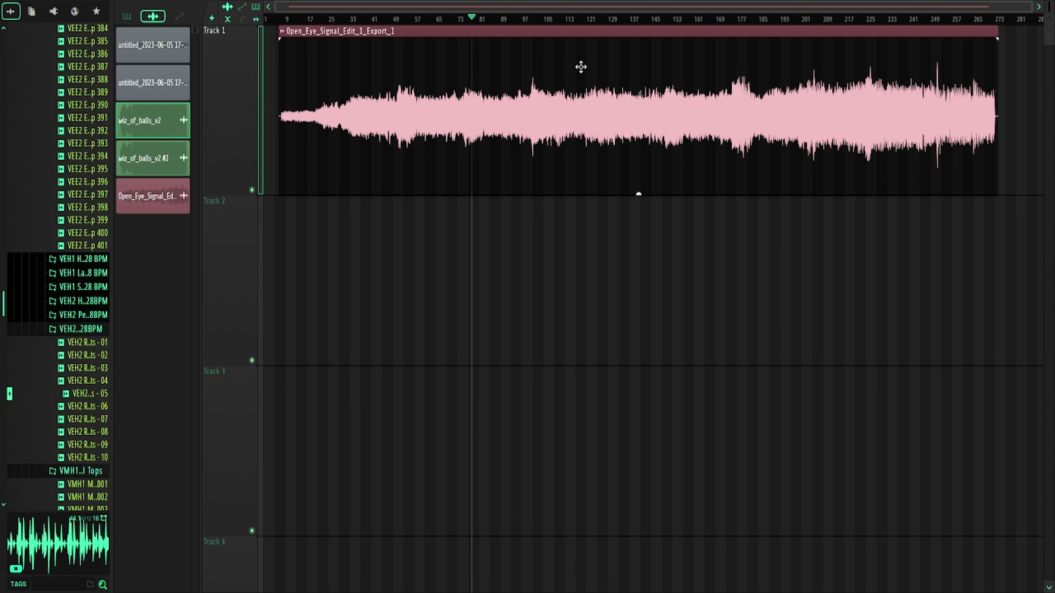
Play the Open_Eye_Signal clip up to bar 81 and set the playhead at the start of the loud, flat-topped note.
key(space)
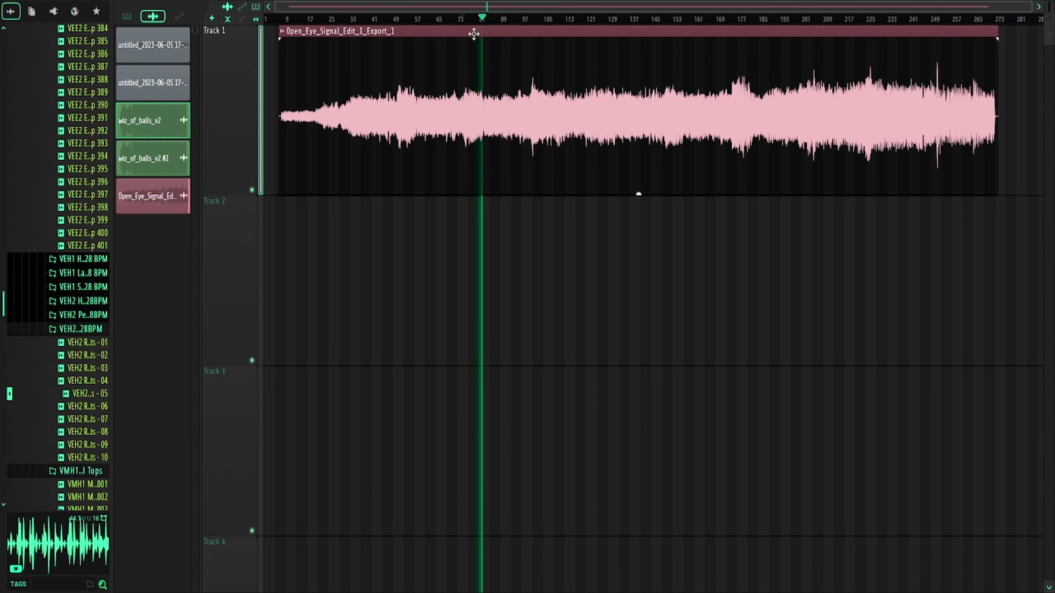
scroll(471, 32, up, 2)
scroll(487, 24, up, 4)
key(space)
scroll(488, 22, up, 3)
click(476, 19)
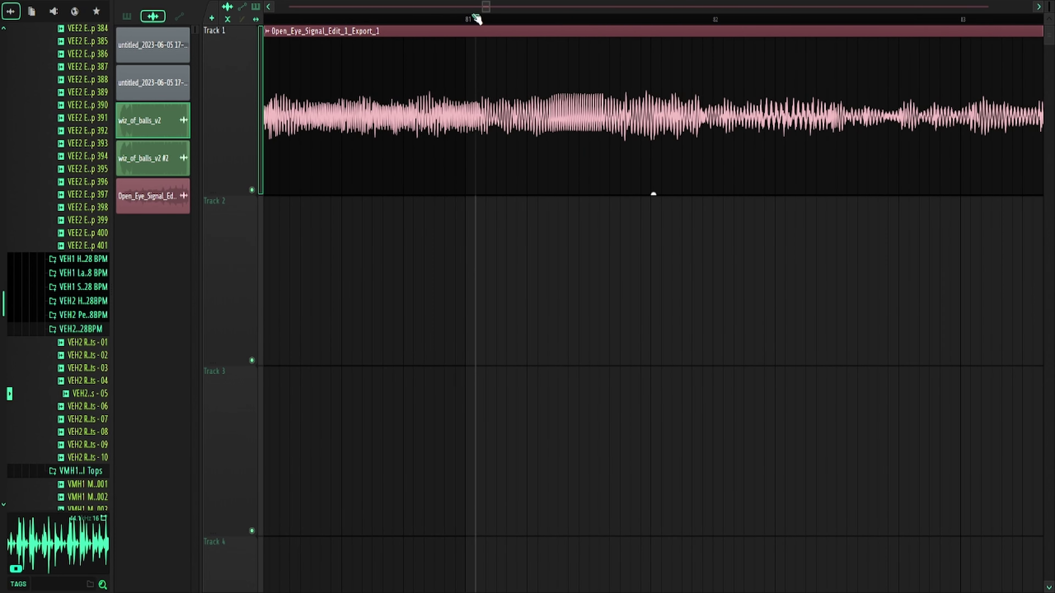
key(space)
key(space)
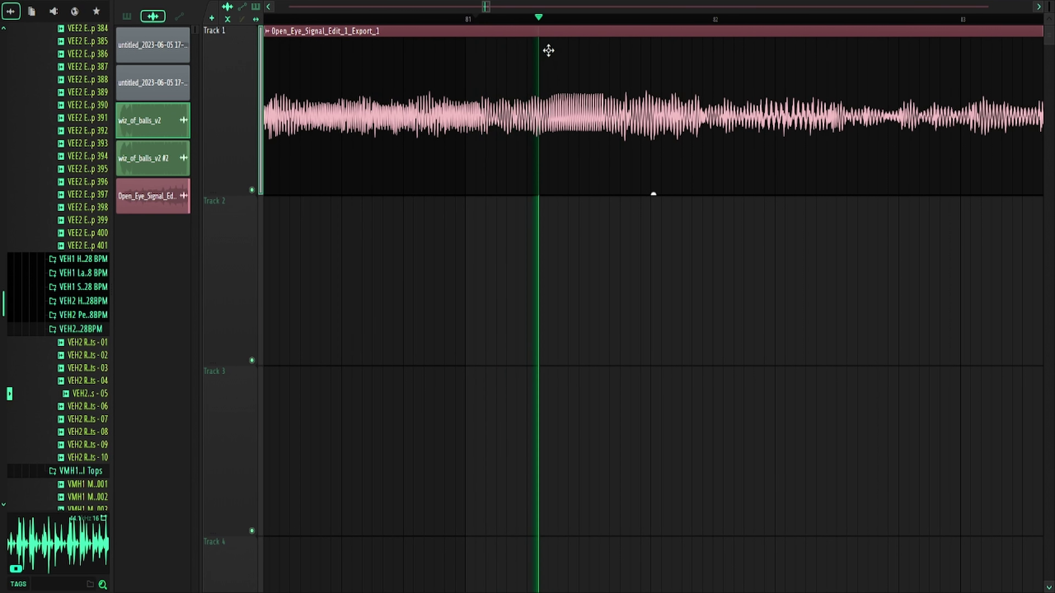
key(space)
click(553, 20)
drag(554, 22, 549, 23)
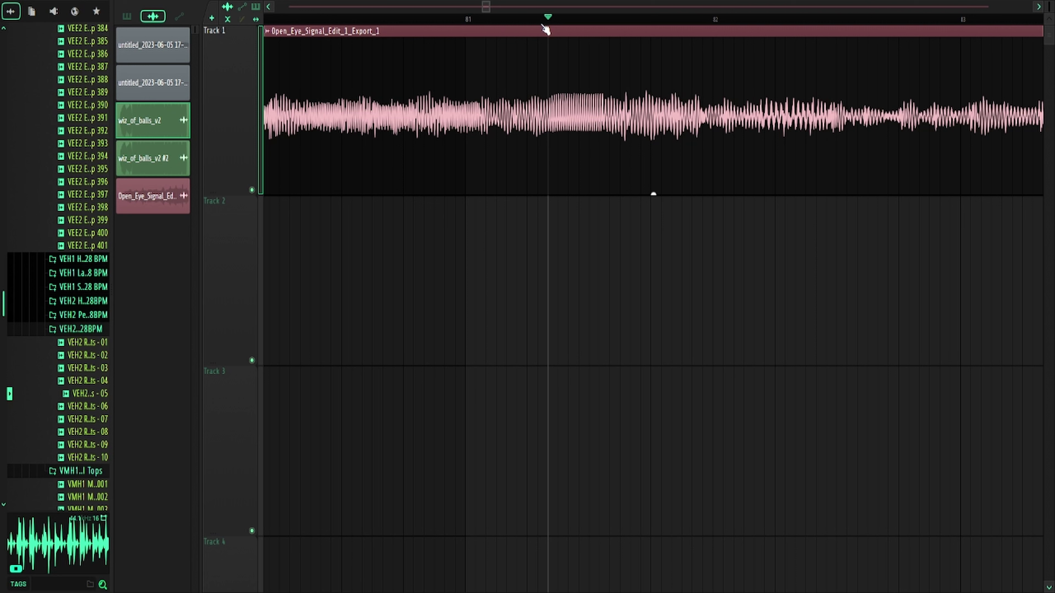
Slice out the loud note after bar 81, lower its clip gain to -5.3 dB, and audition it in context.
click(609, 143)
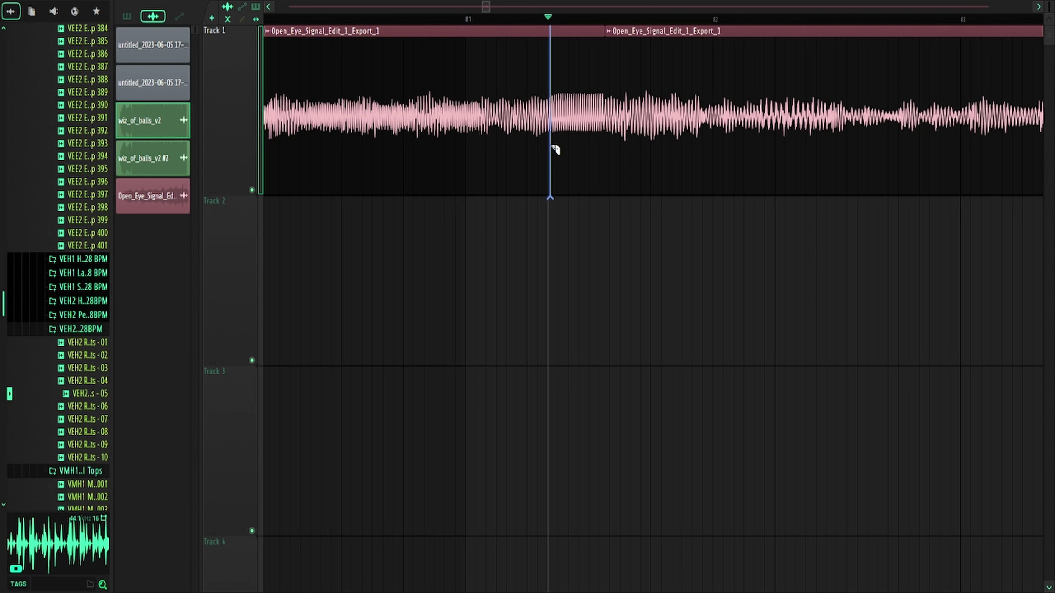
click(551, 149)
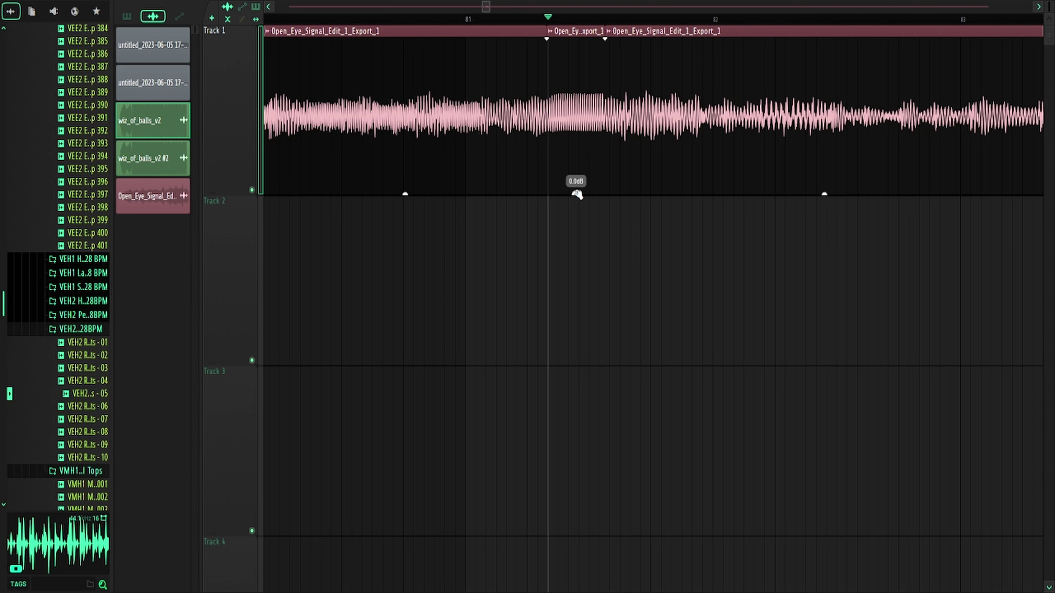
drag(577, 195, 577, 205)
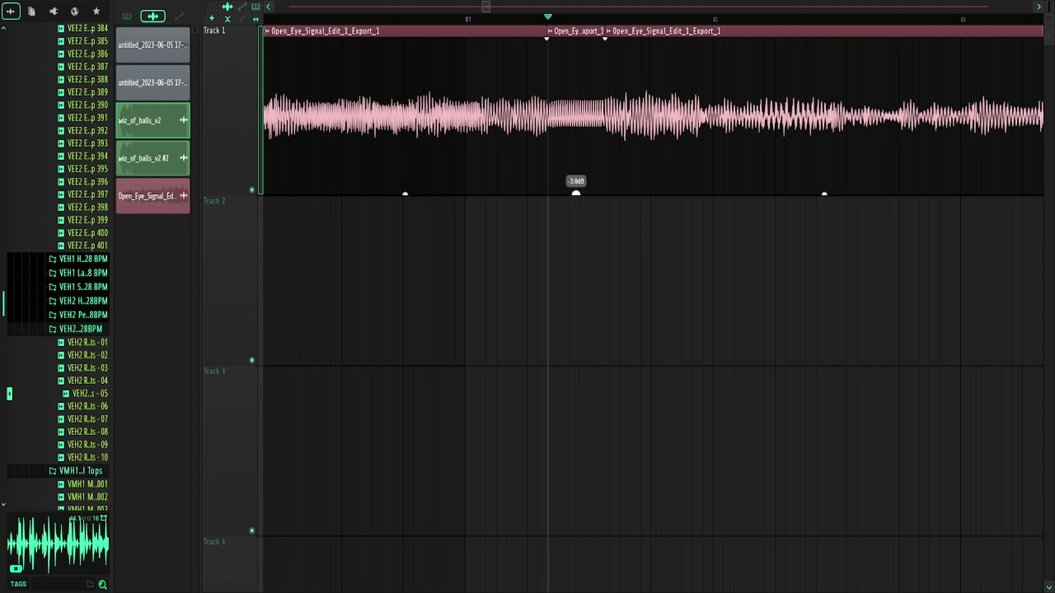
click(316, 17)
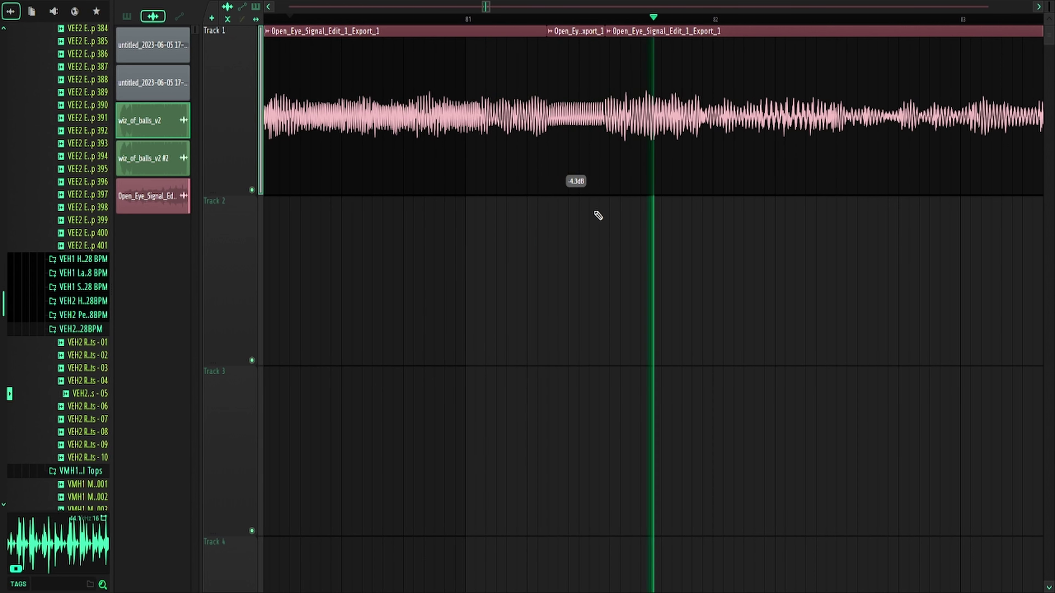
drag(577, 194, 576, 198)
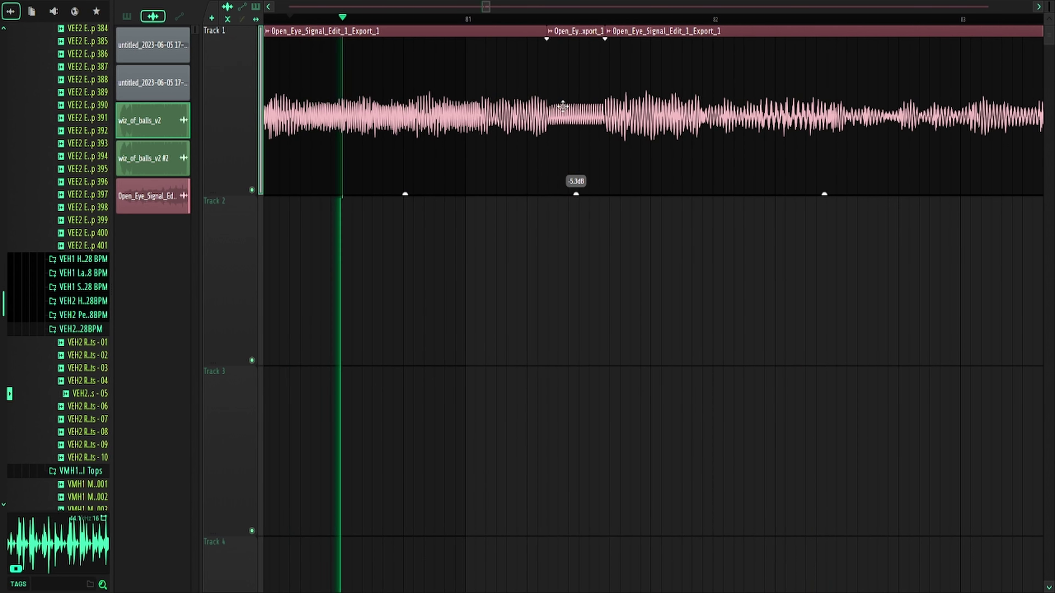
click(506, 18)
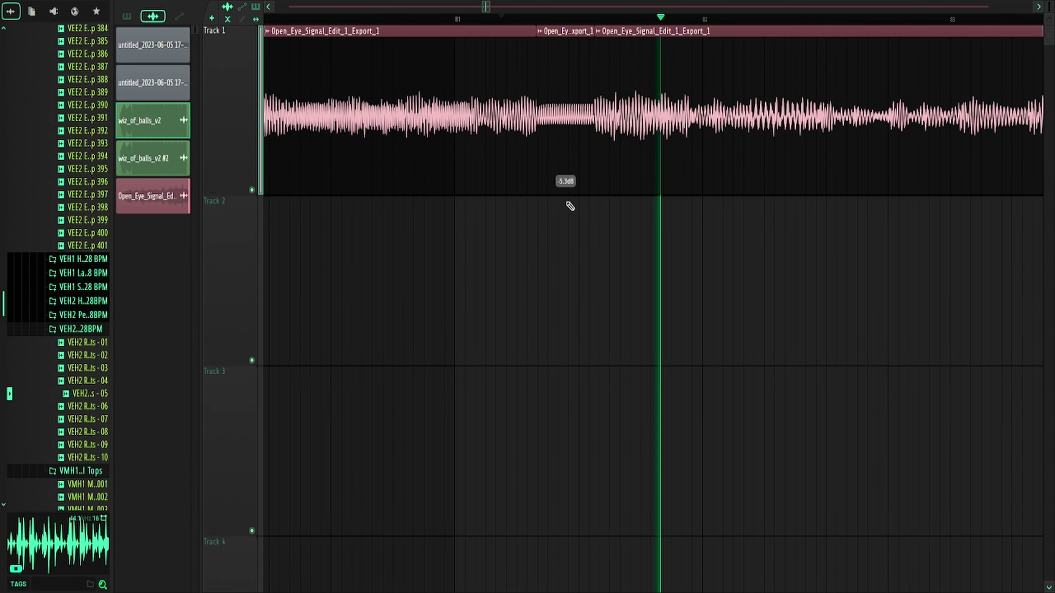
key(space)
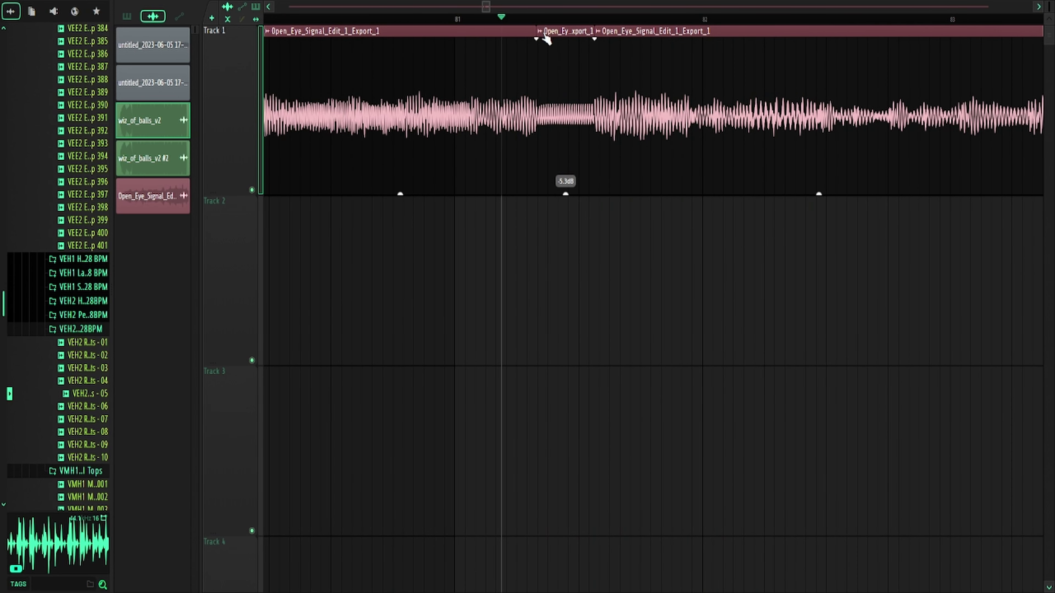
Make the short slice after bar 81 a unique audio clip and a unique sample.
right_click(547, 40)
click(595, 129)
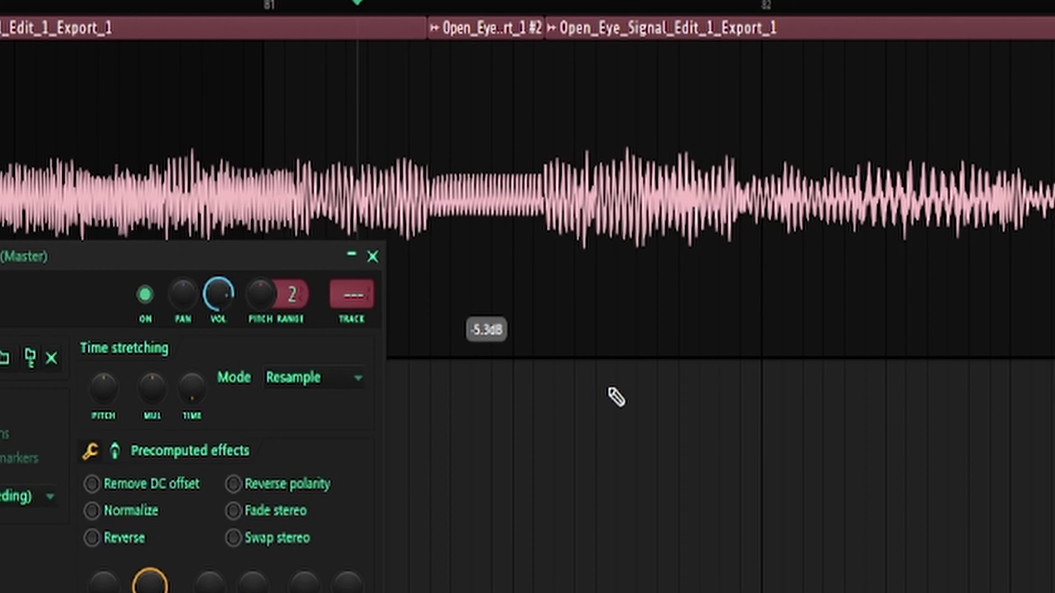
click(550, 49)
right_click(539, 38)
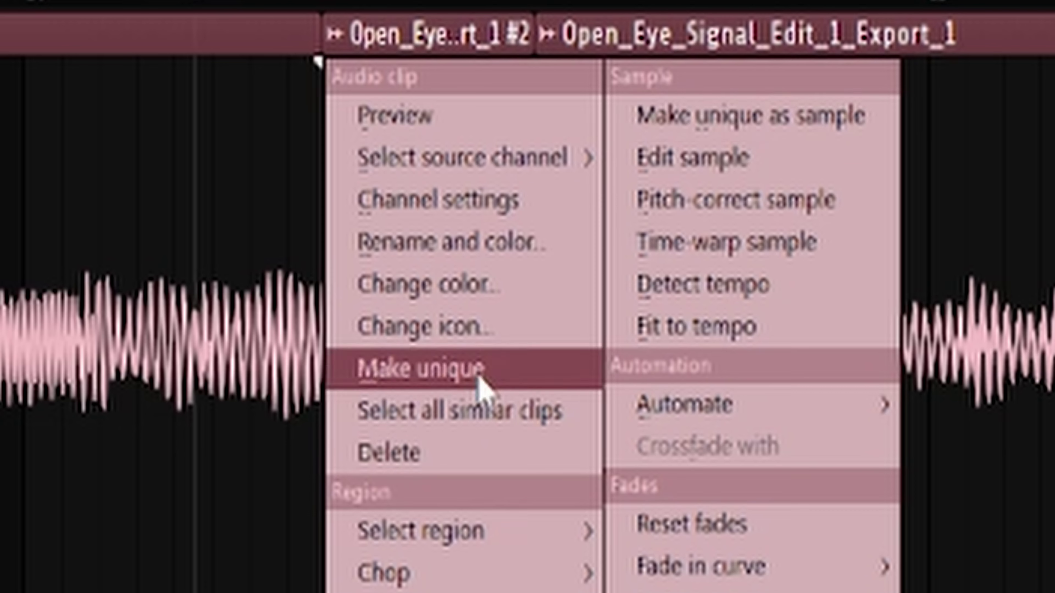
click(824, 130)
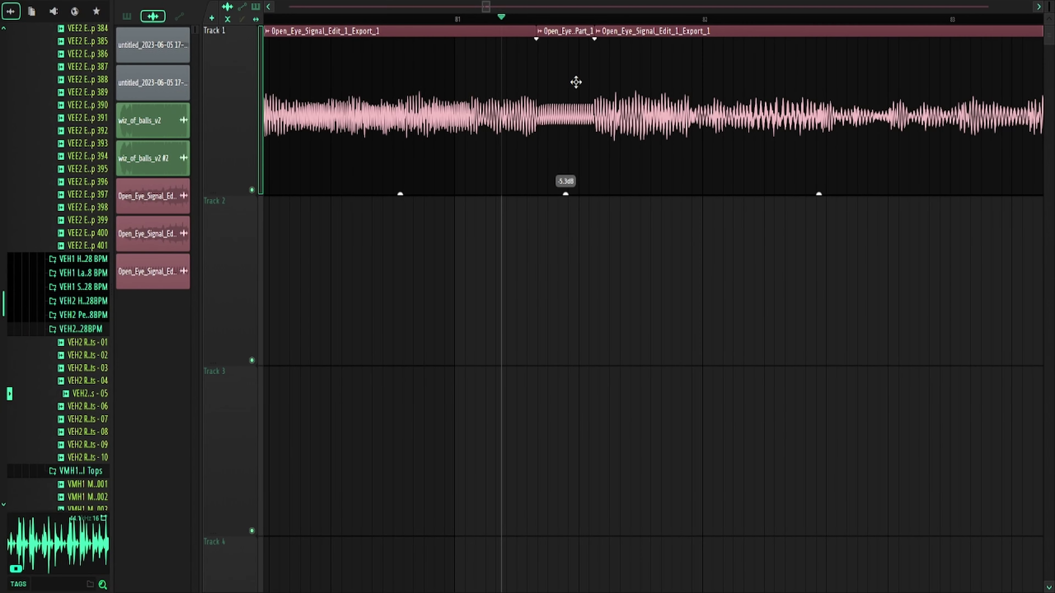
Enable Fade stereo in the Part_1 slice's channel settings and play from just before bar 81.
double_click(571, 121)
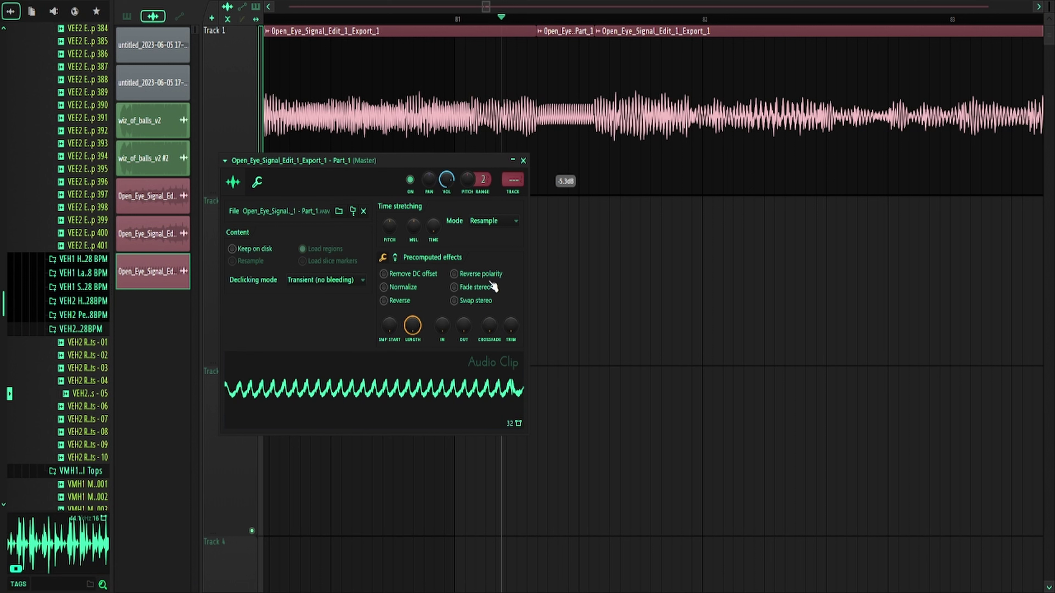
click(454, 287)
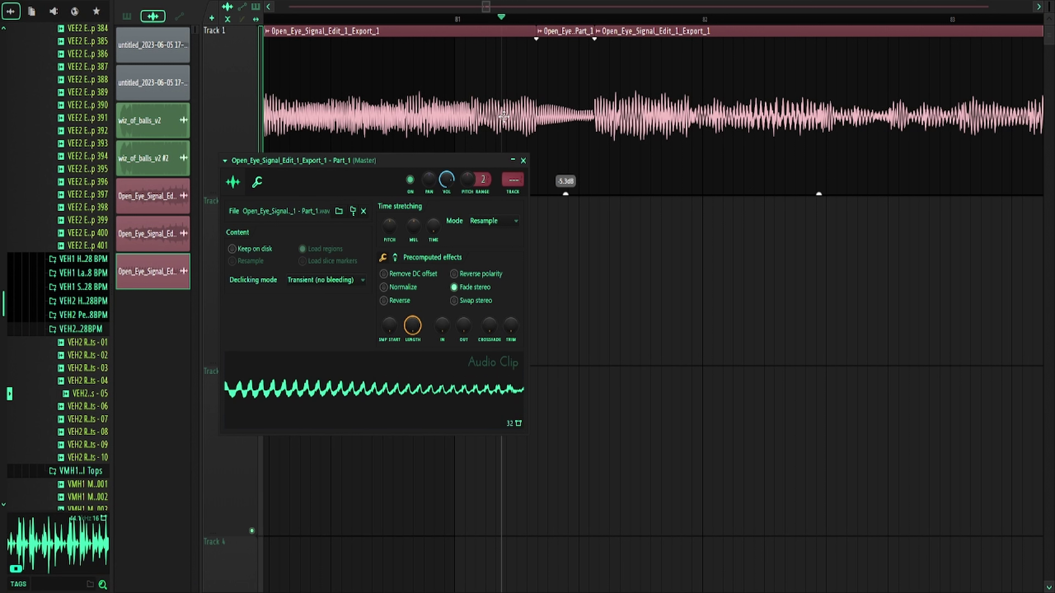
click(420, 18)
key(space)
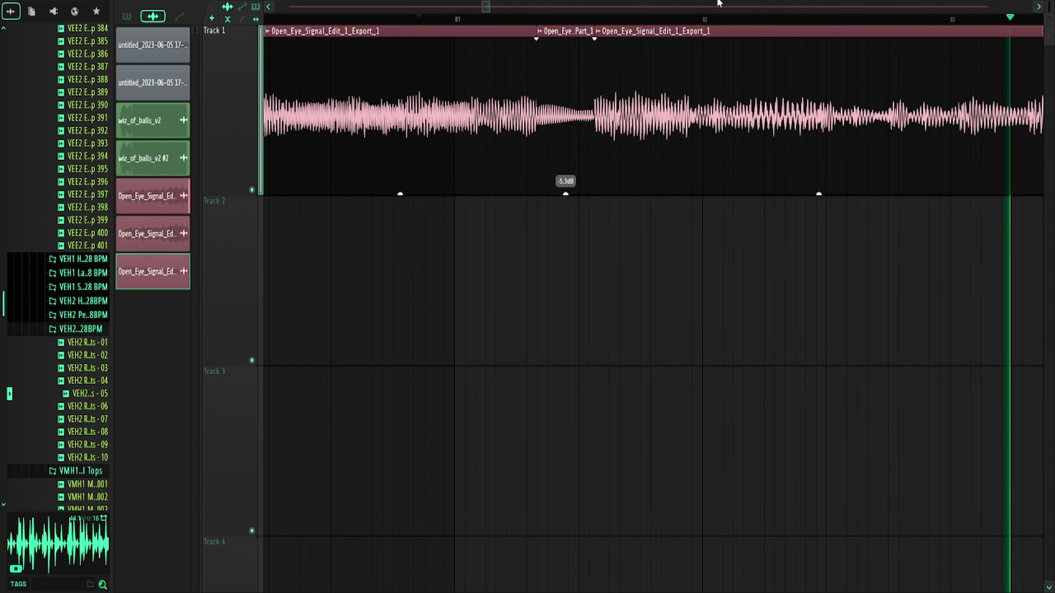
Audition the clip from bar 82 and slice it into three short consecutive notes just after that bar.
click(703, 19)
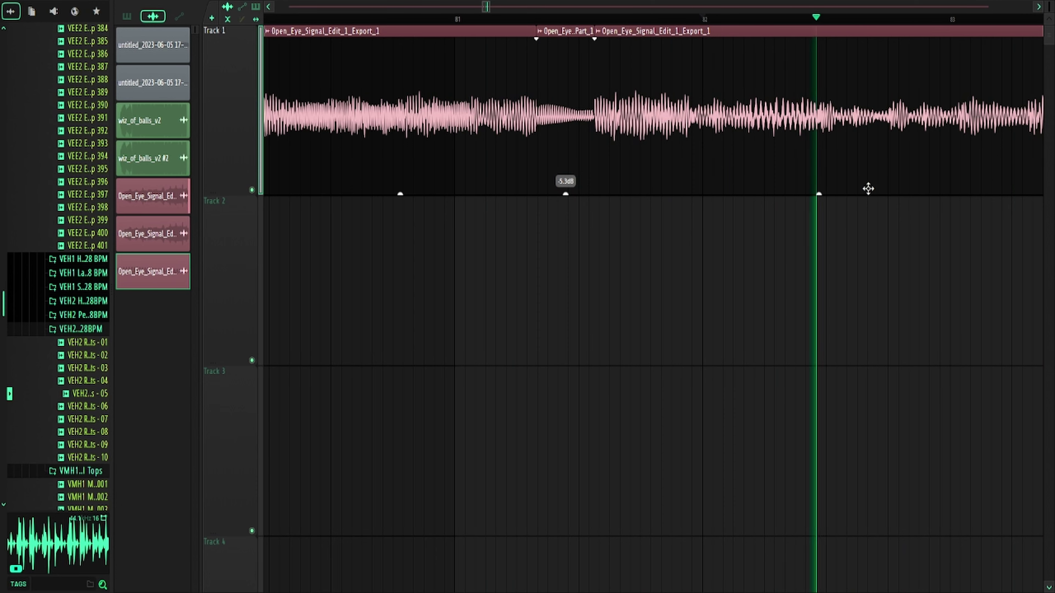
key(space)
ctrl+scroll(888, 203, up, 3)
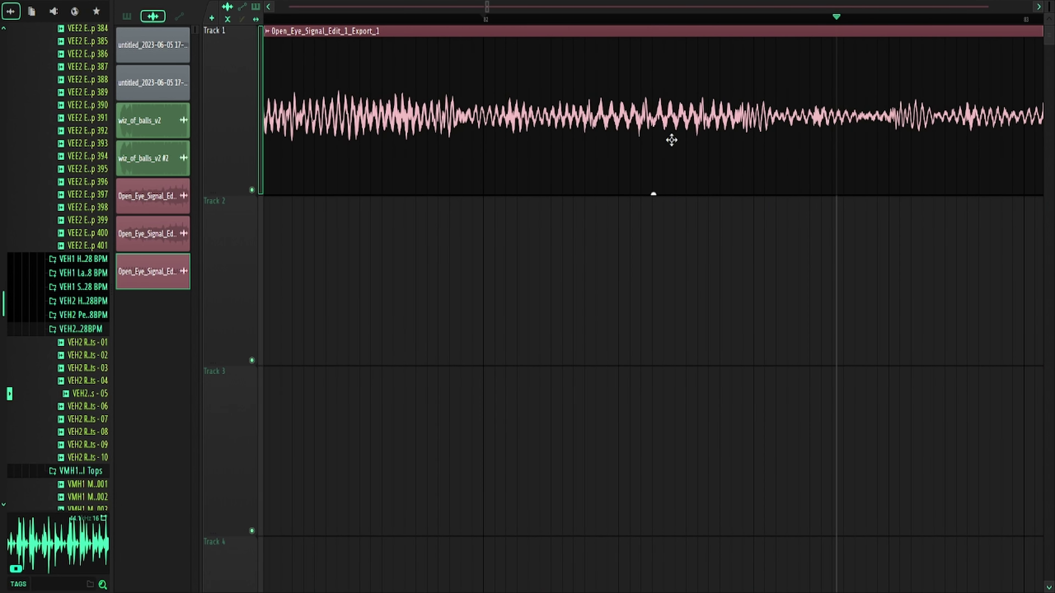
click(506, 125)
click(580, 122)
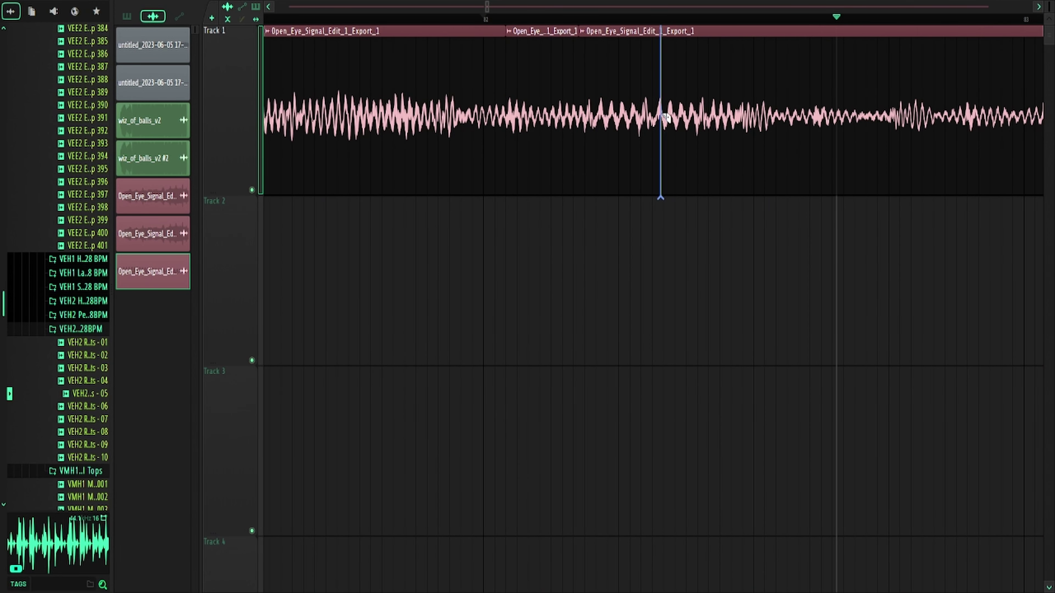
click(643, 120)
click(704, 138)
Add short fade-ins and fade-outs to the three slices after bar 82, audition them, and slightly shorten the third slice's fade-out.
drag(682, 243, 540, 82)
drag(578, 42, 512, 30)
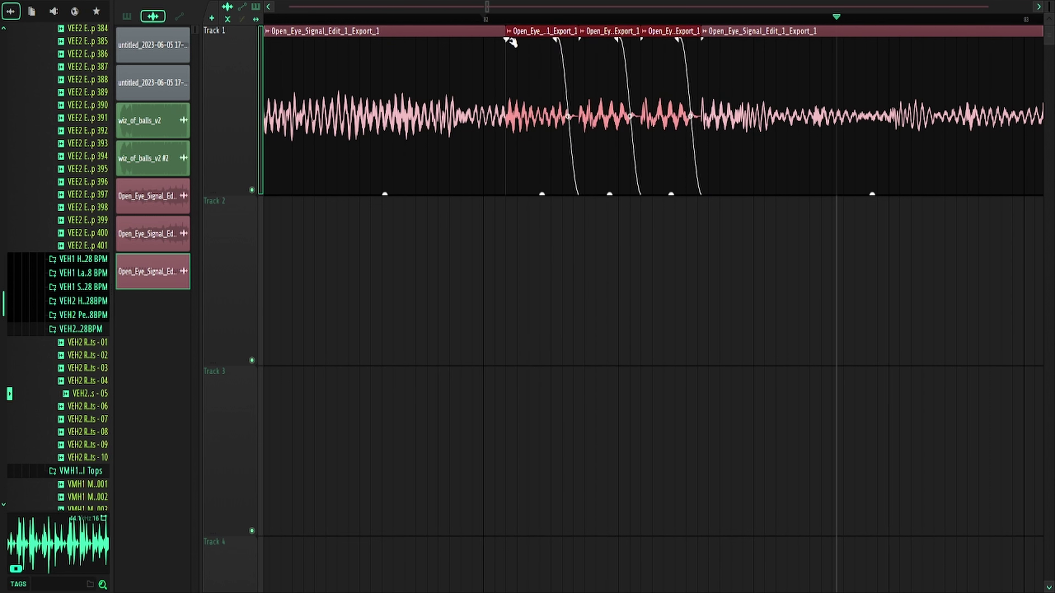
click(353, 19)
key(space)
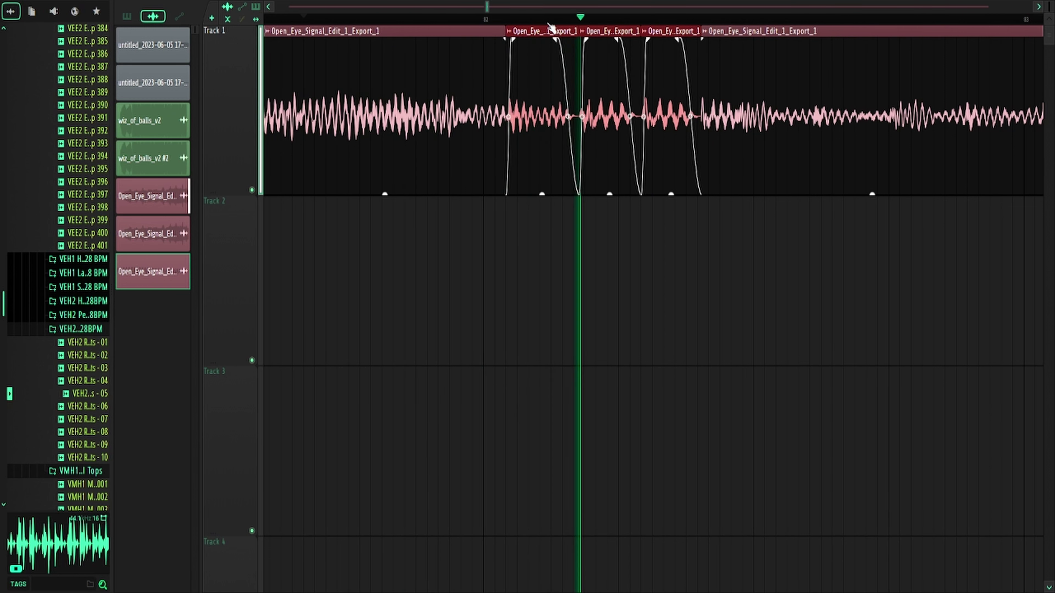
key(space)
click(685, 120)
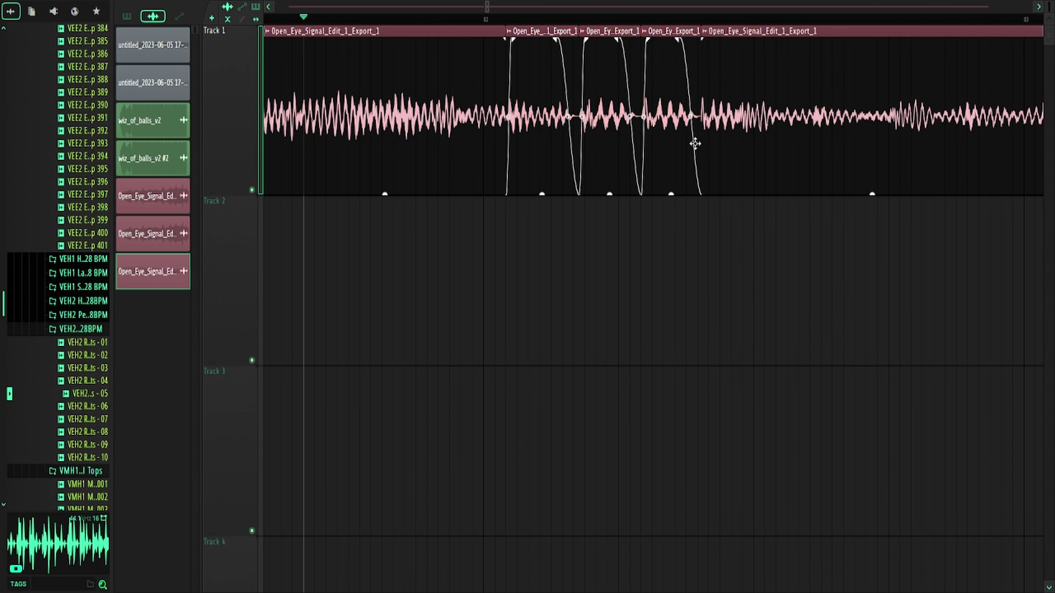
drag(679, 40, 684, 39)
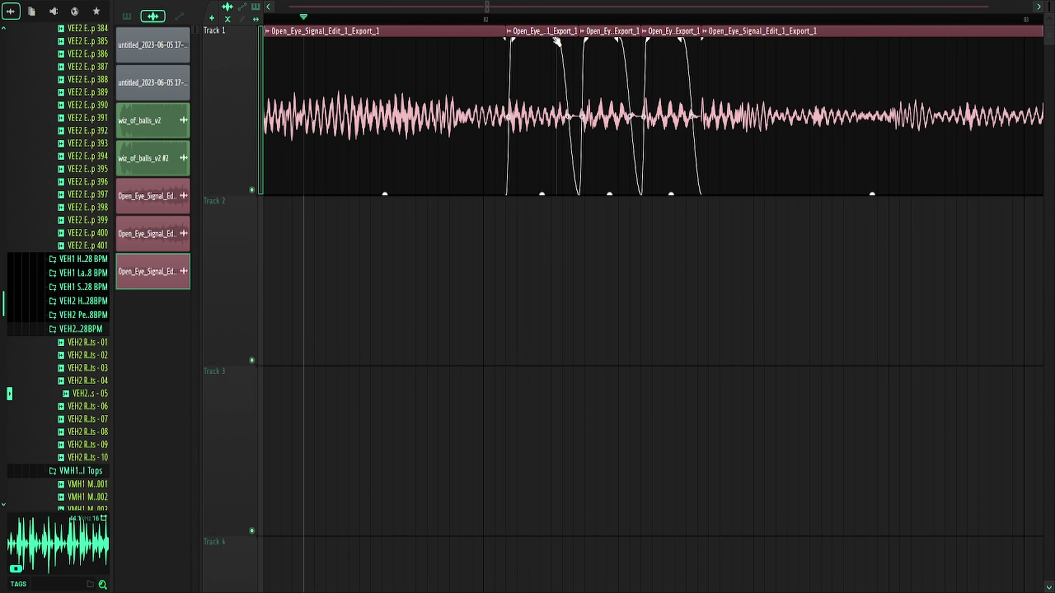
Nudge the second slice slightly earlier and the third slightly later while auditioning the passage around bar 82.
key(space)
key(space)
drag(608, 34, 605, 35)
key(space)
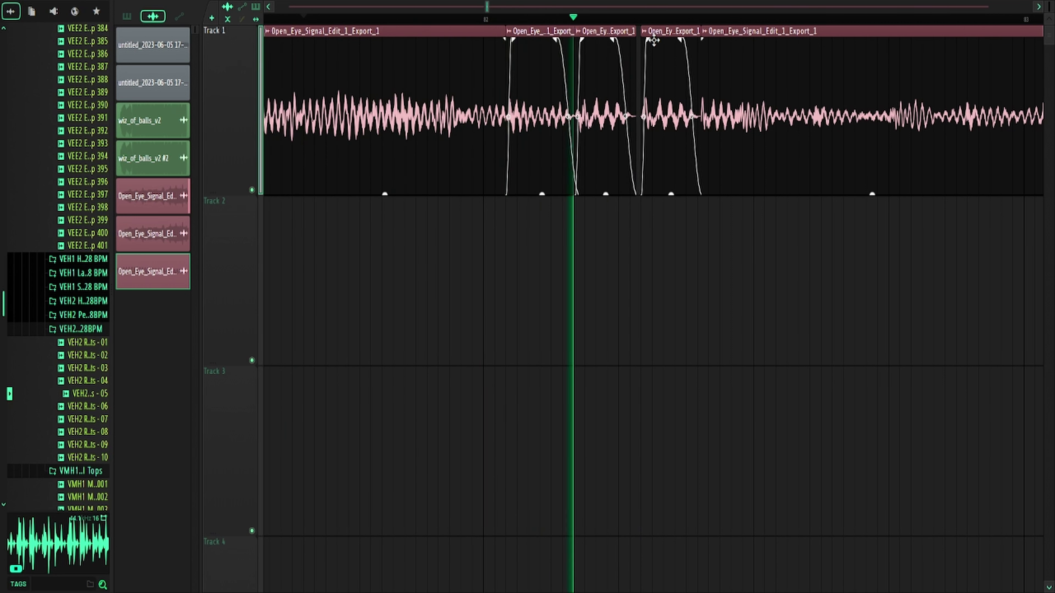
drag(693, 38, 697, 38)
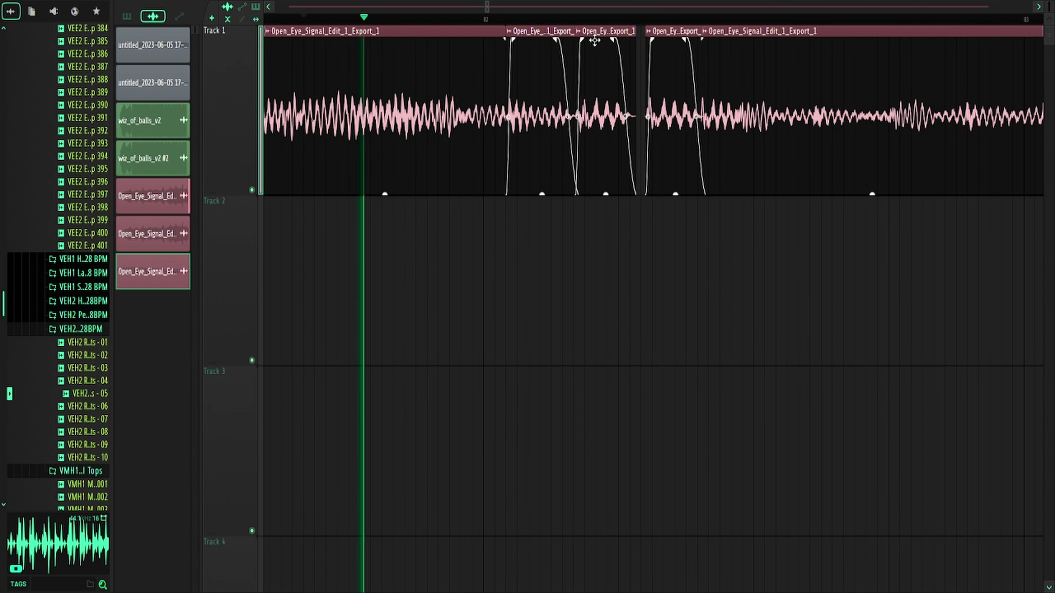
key(space)
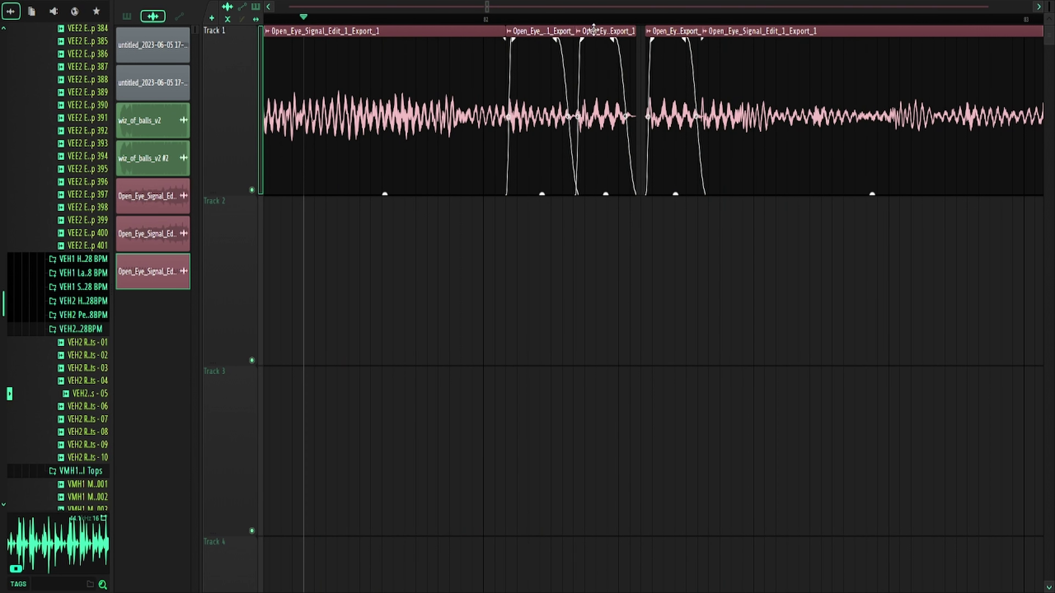
Lengthen the first slice's fade-out, overlap the second slice slightly onto its end, and audition the passage.
drag(587, 31, 537, 39)
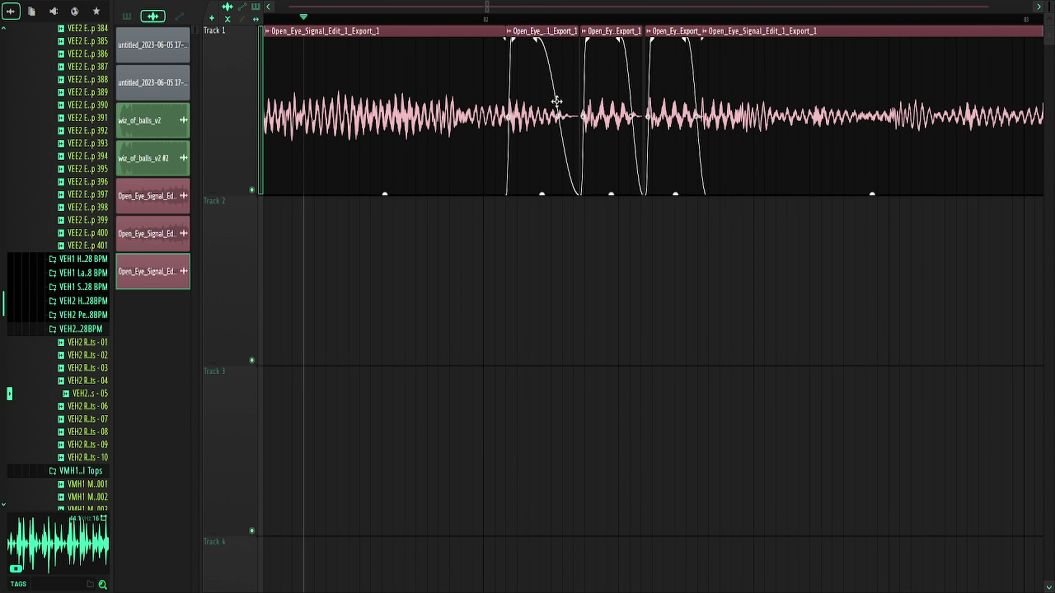
drag(601, 41, 590, 40)
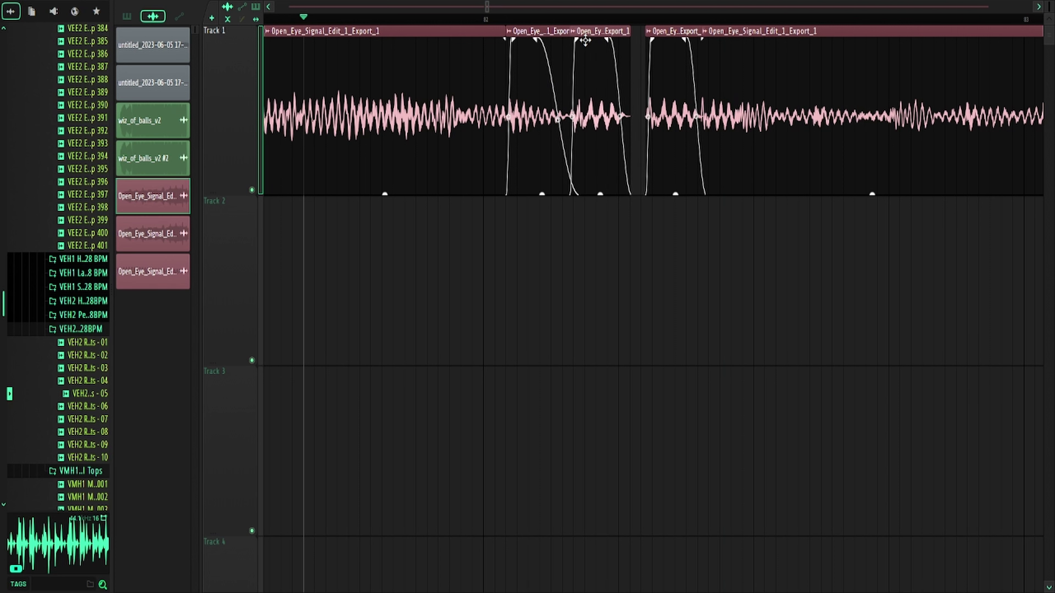
key(space)
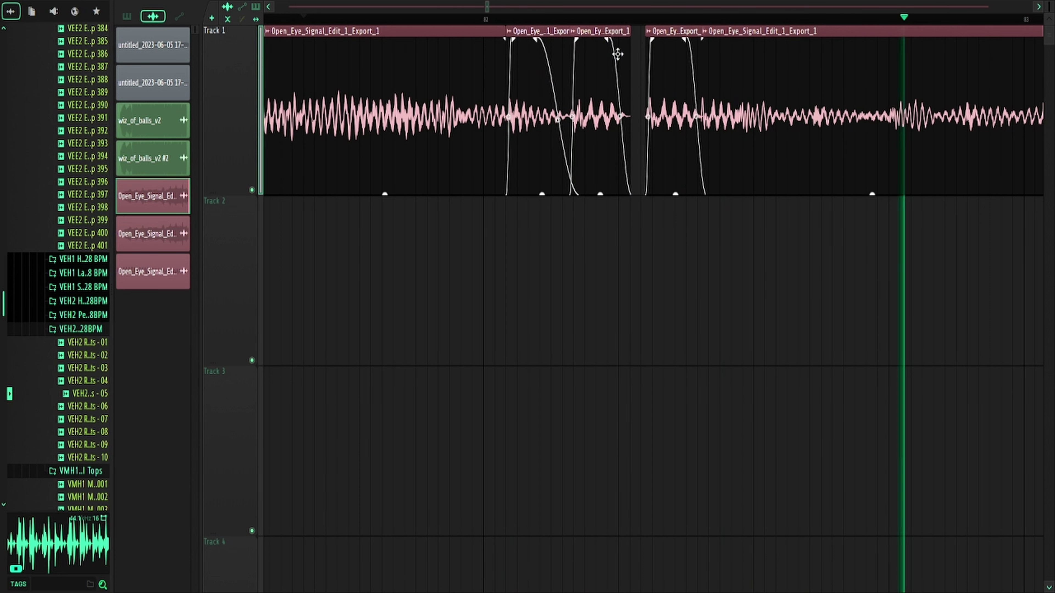
key(space)
Move the second slice back off the first, lengthen its fade-out, and audition the result.
mouse_move(607, 40)
mouse_down()
mouse_move(575, 41)
mouse_move(592, 28)
mouse_up()
key(space)
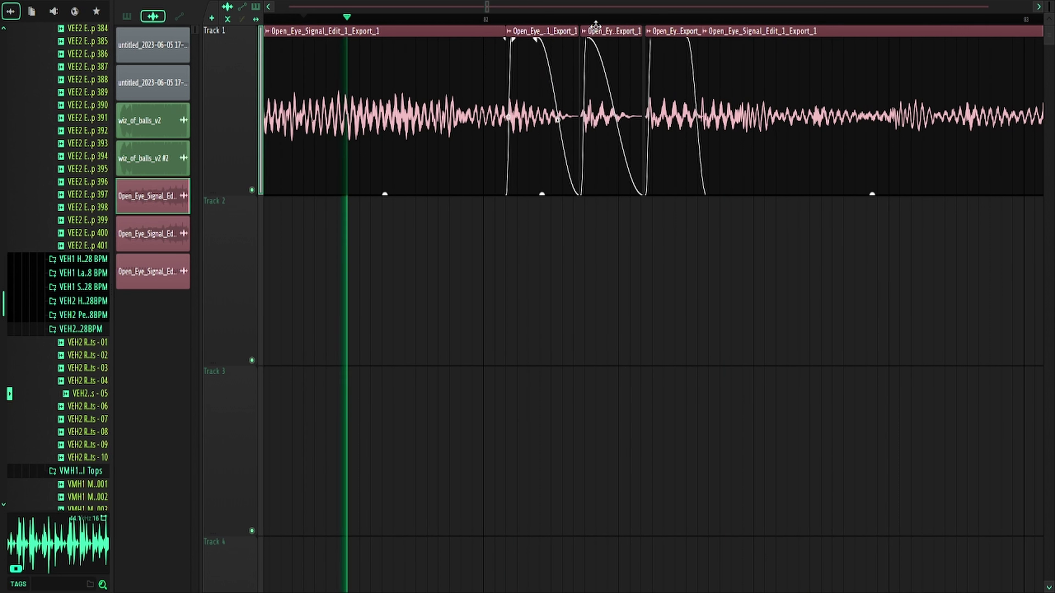
key(space)
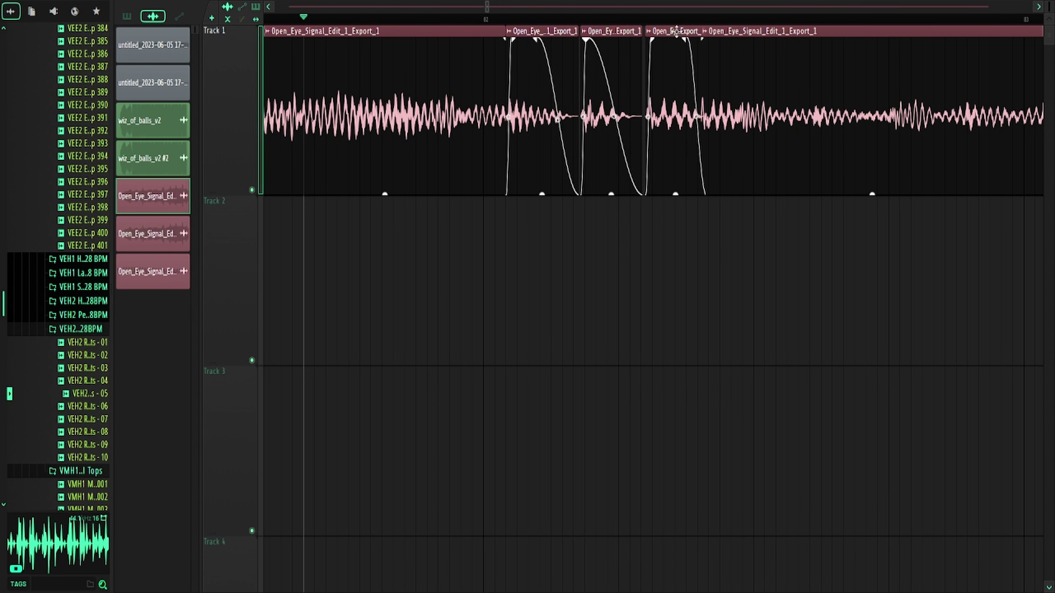
Shift the third slice slightly later and the second slice slightly earlier, auditioning the new timing from before bar 82.
drag(673, 53, 680, 52)
key(space)
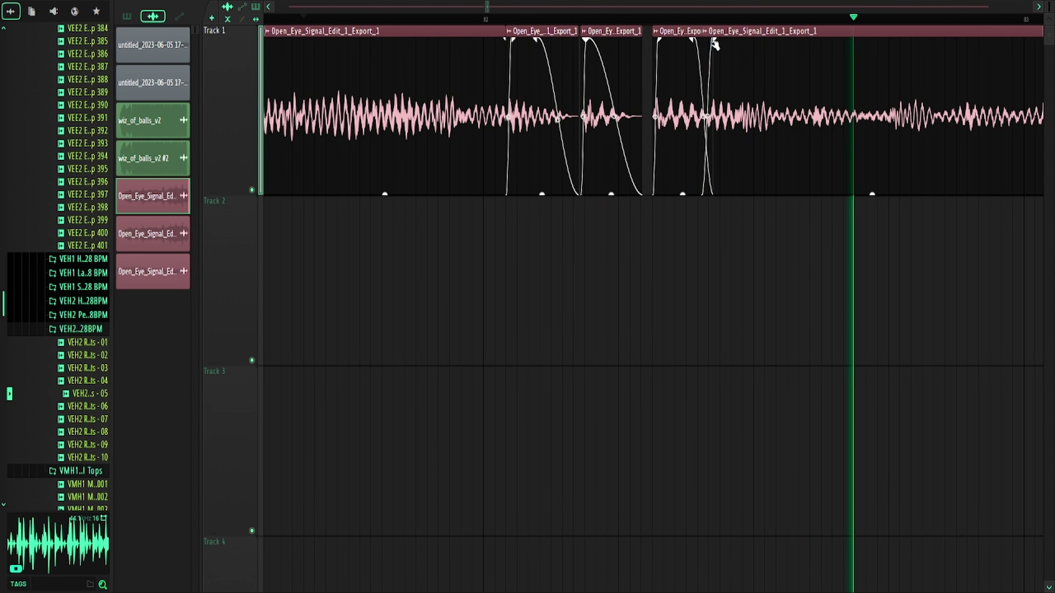
key(space)
drag(607, 32, 597, 32)
key(space)
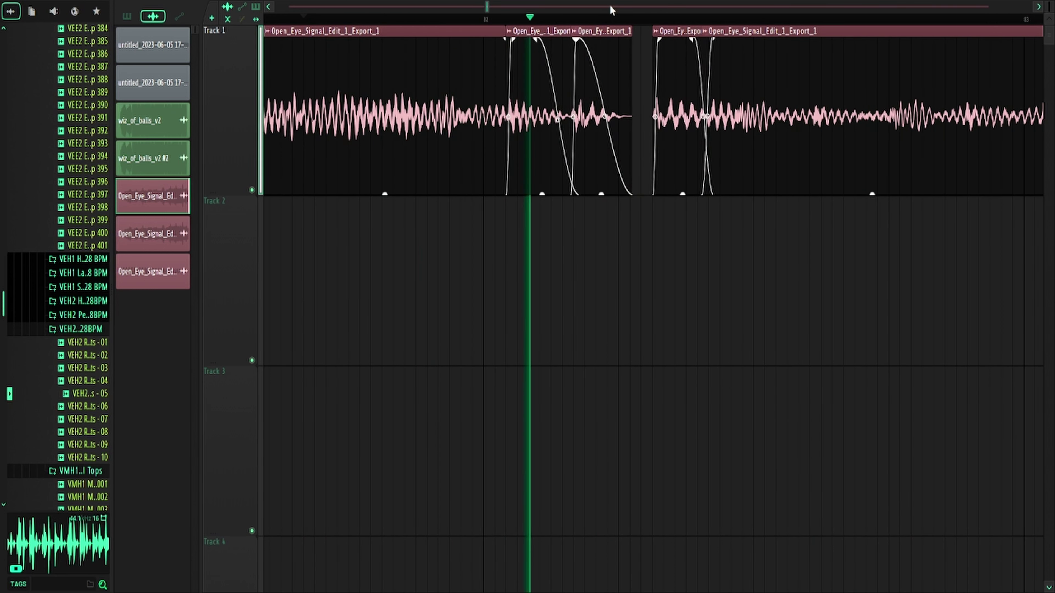
key(space)
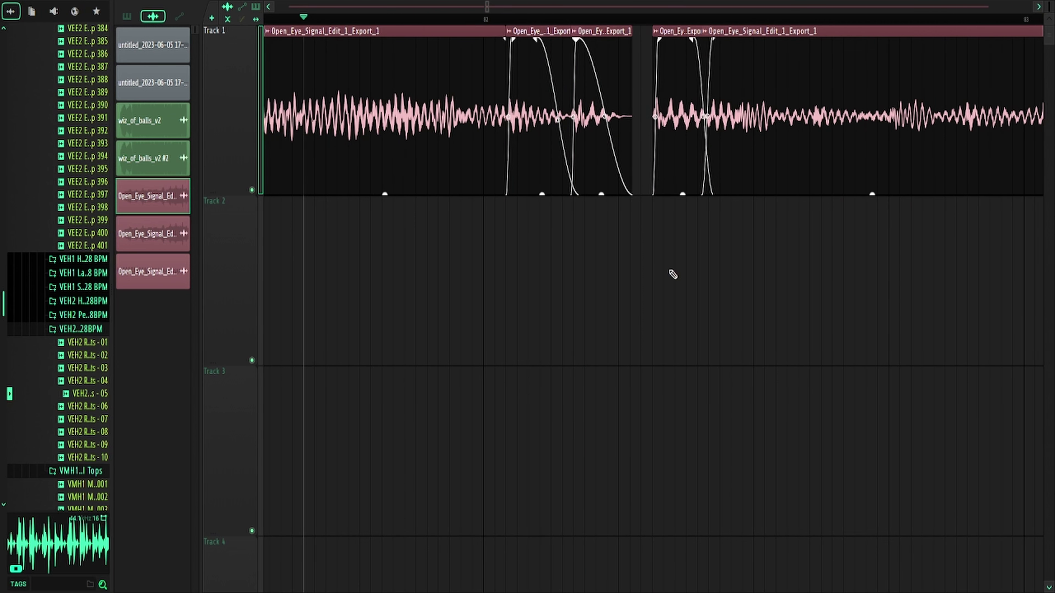
Audition Open_Eye_Signal_Edit_1_Export_1 from just after the edited slices in bar 82 onward.
scroll(471, 153, down, 3)
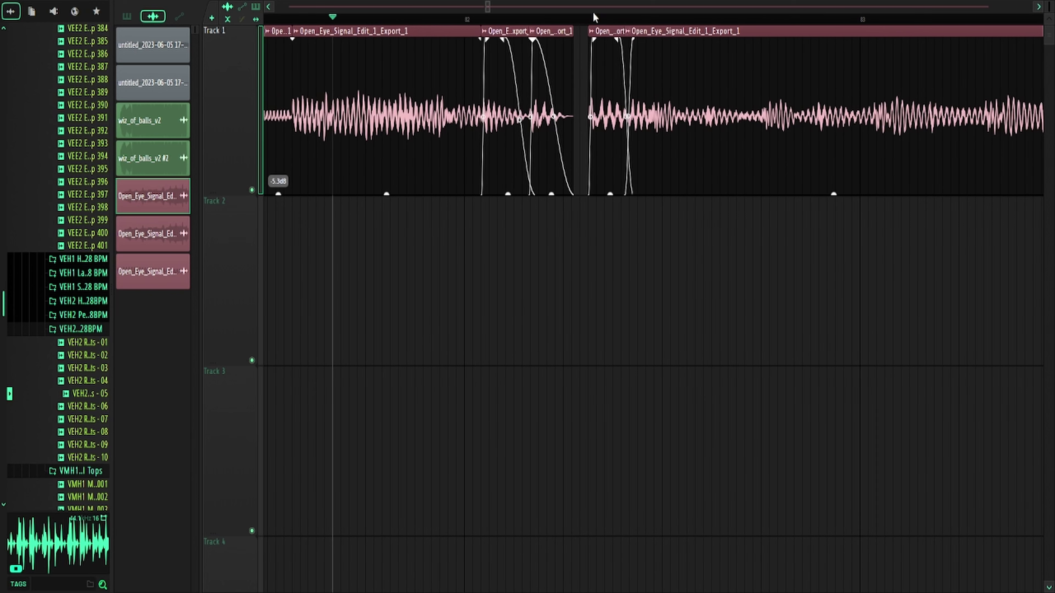
click(605, 17)
key(space)
scroll(361, 346, down, 5)
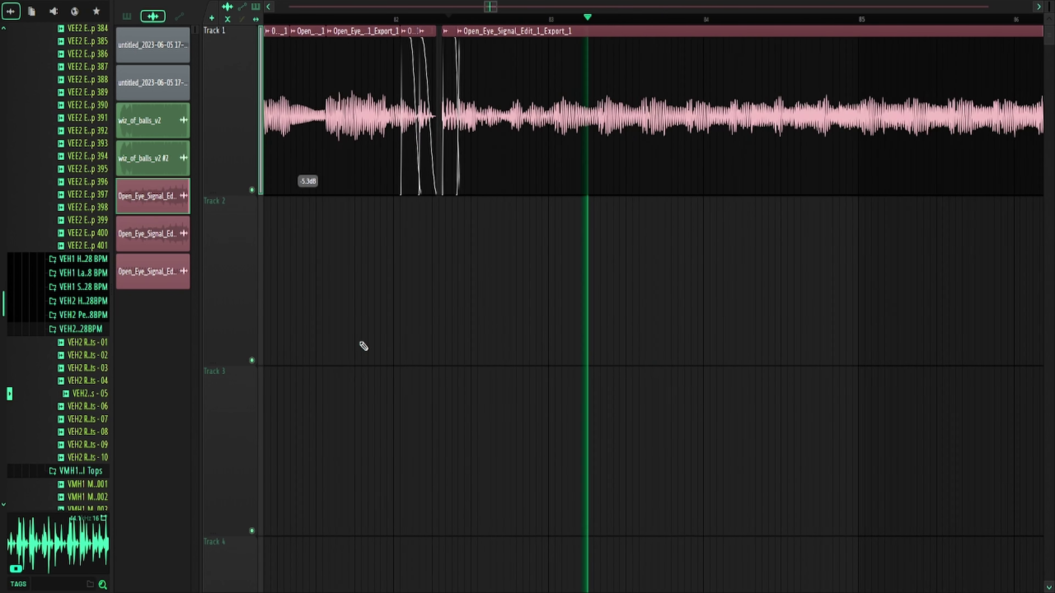
scroll(366, 262, down, 1)
scroll(449, 257, down, 3)
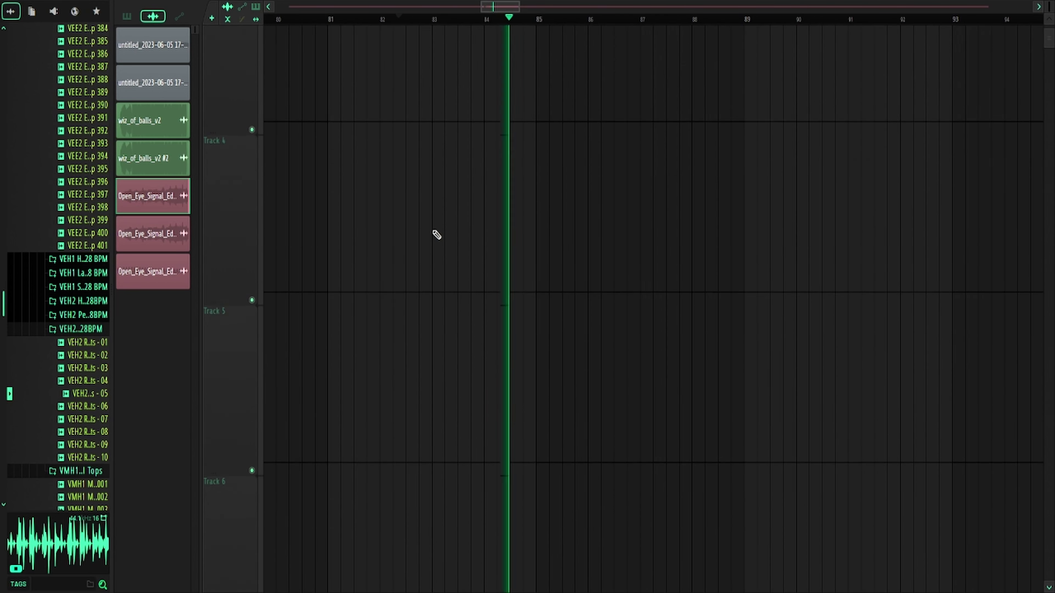
scroll(519, 212, down, 3)
scroll(598, 170, up, 4)
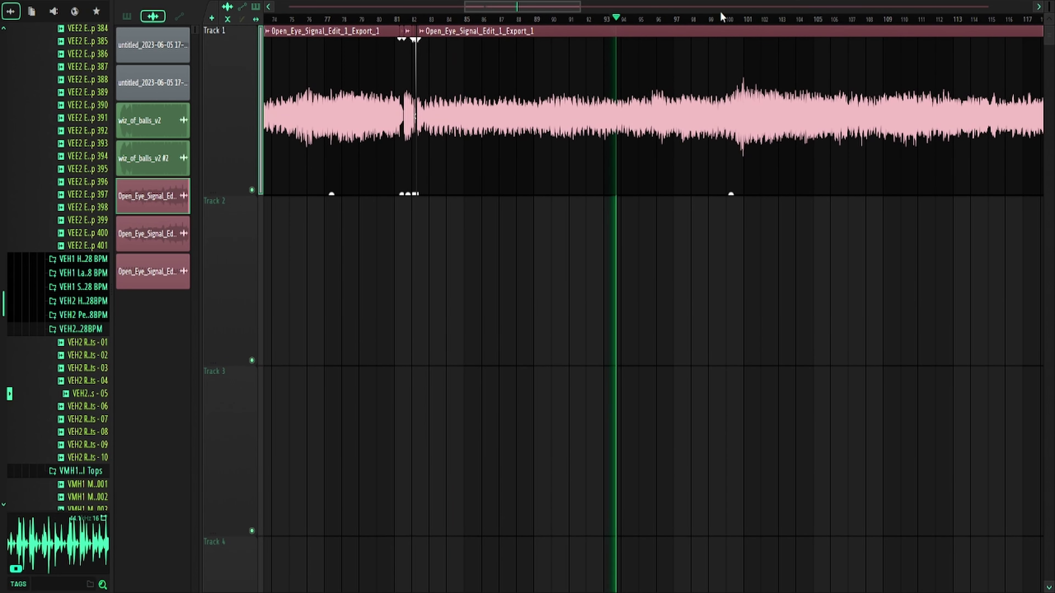
Play the track from about bar 100 and bring up the mixer to listen through the Master channel.
click(730, 19)
key(space)
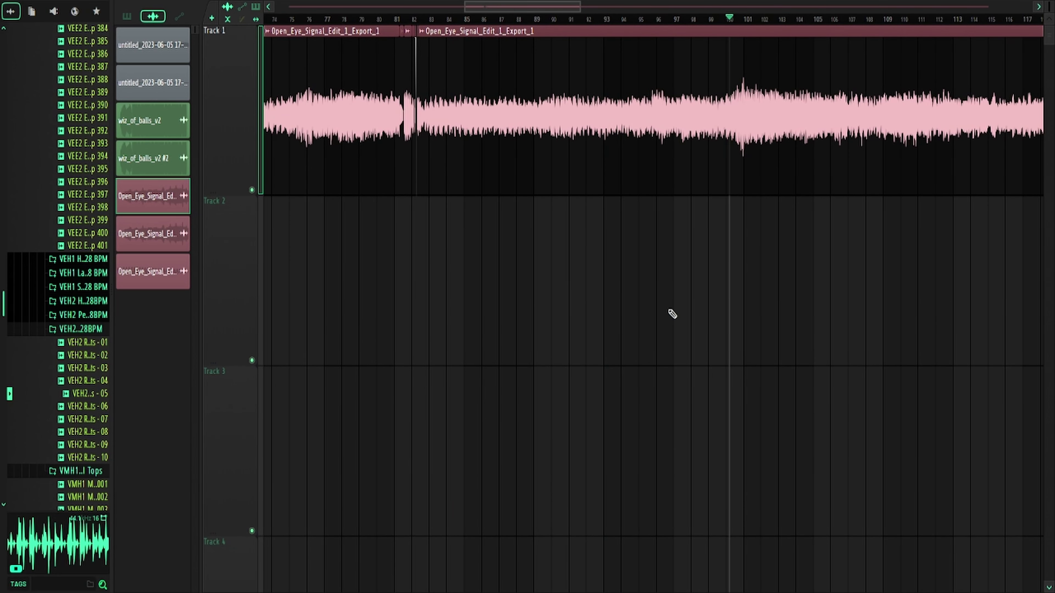
scroll(772, 255, down, 6)
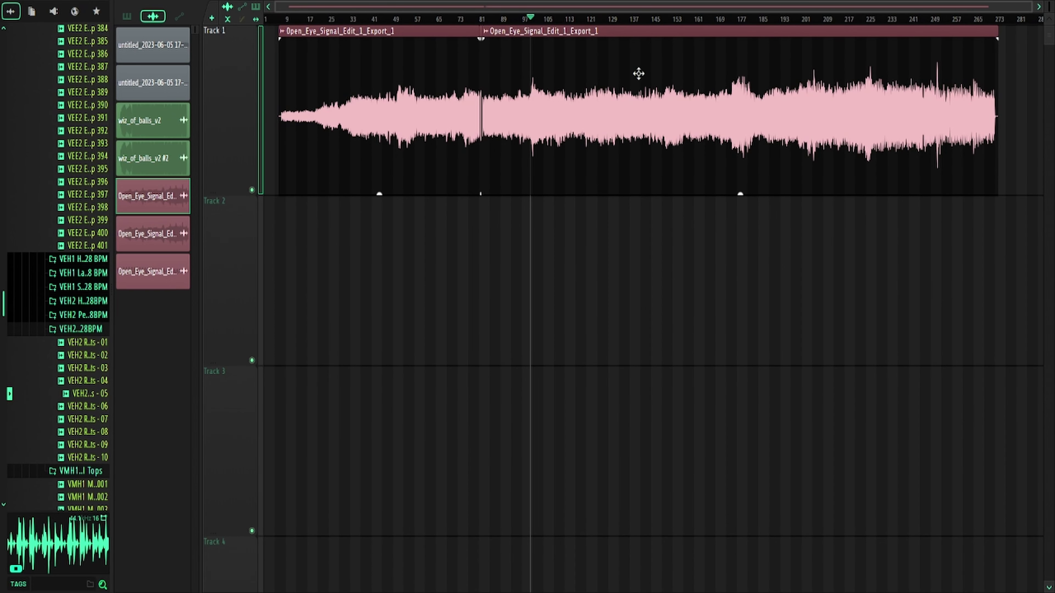
key(space)
key(F9)
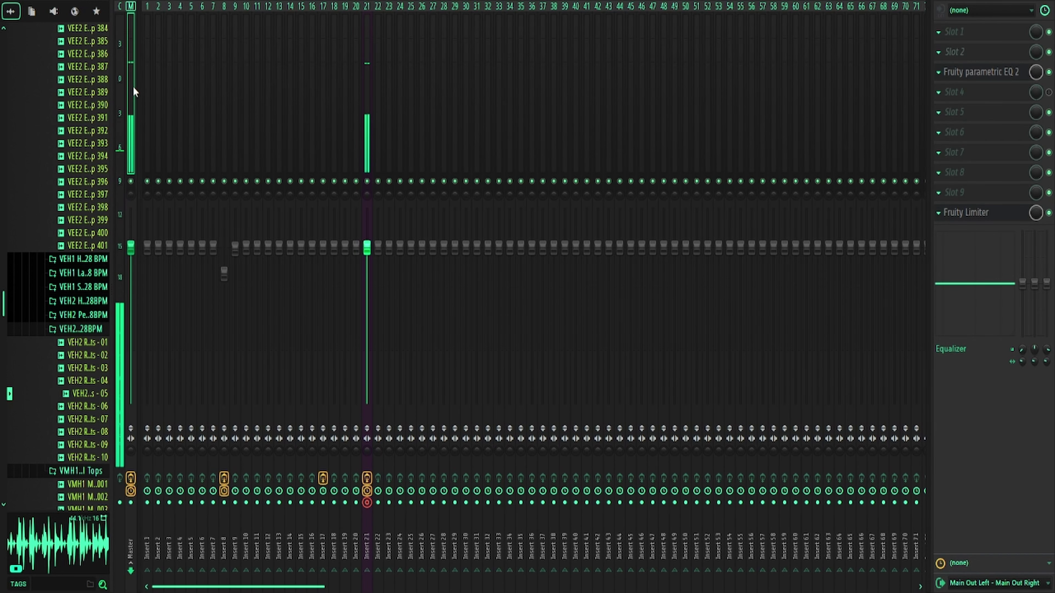
key(space)
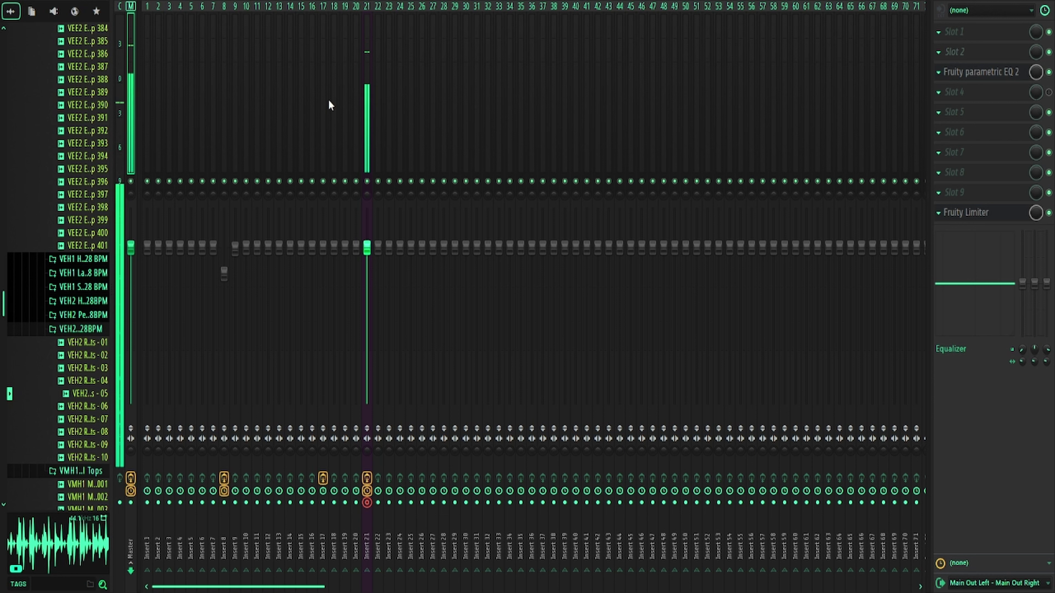
Load Fruity Parametric EQ 2 into slot 6 of the Master track and enlarge its window.
click(367, 104)
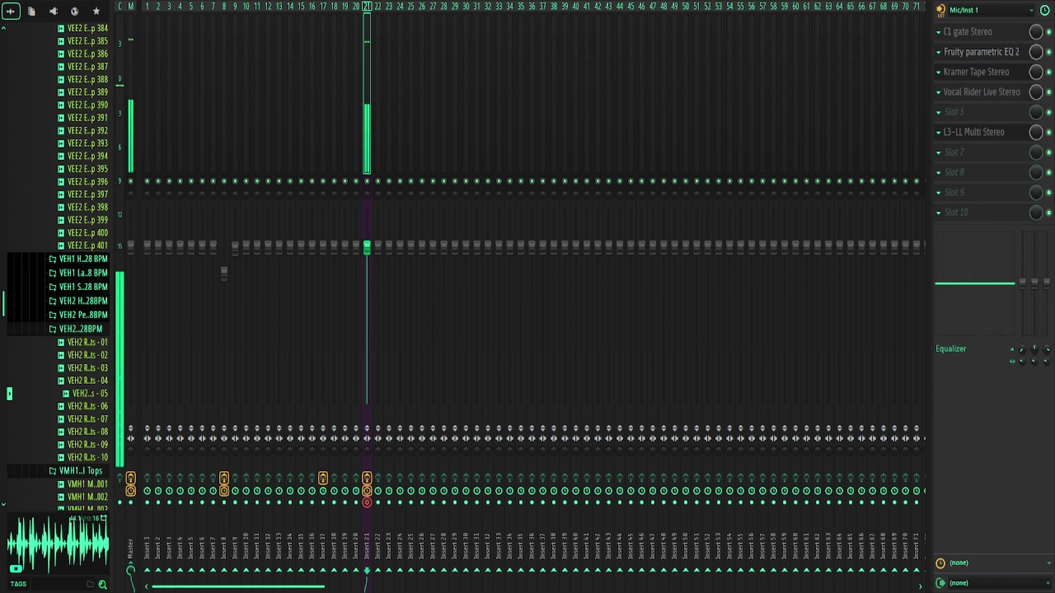
click(132, 98)
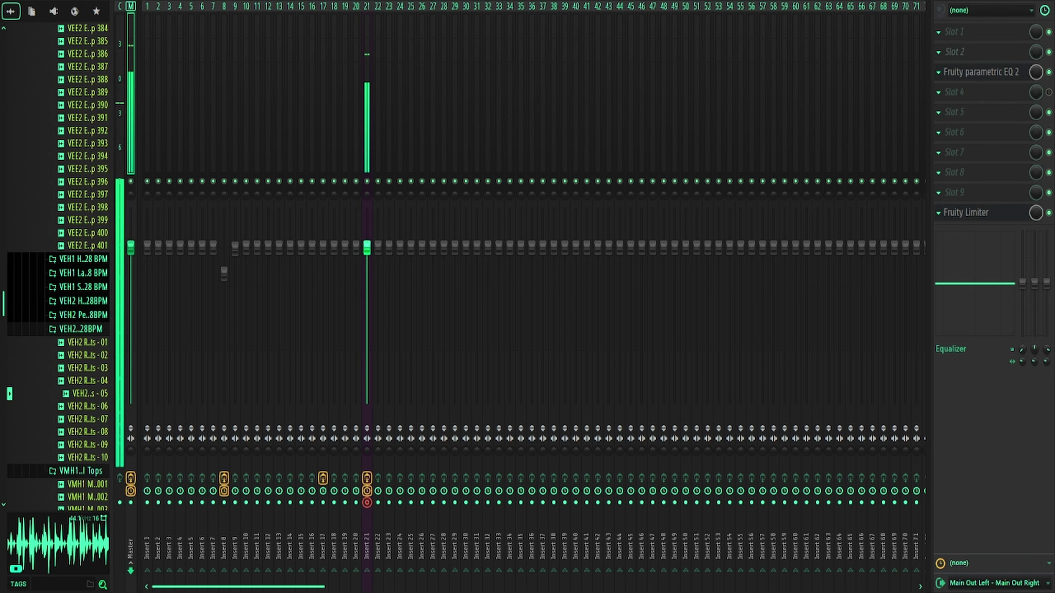
click(997, 145)
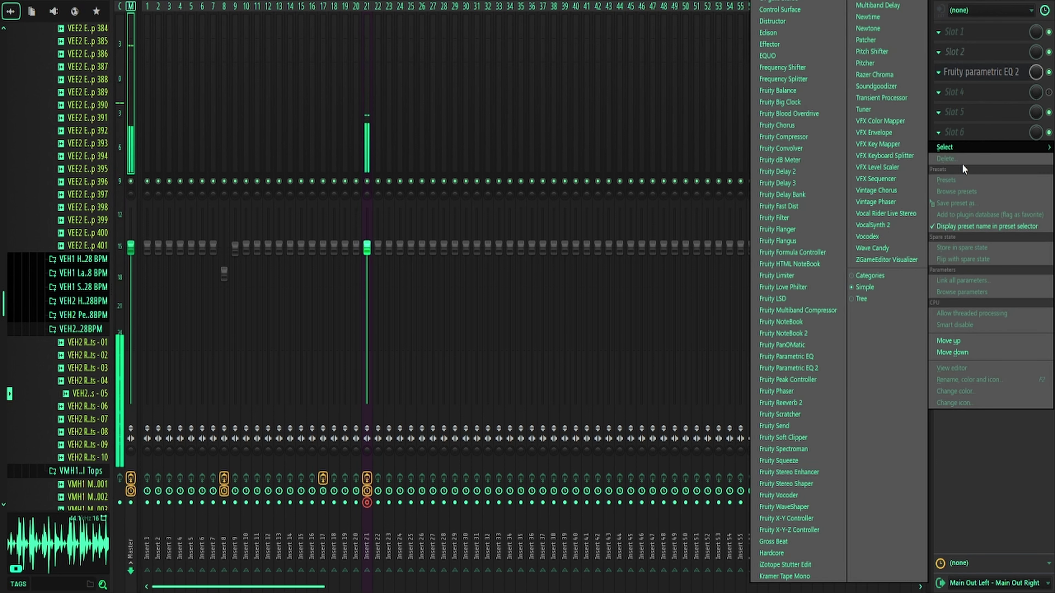
click(816, 368)
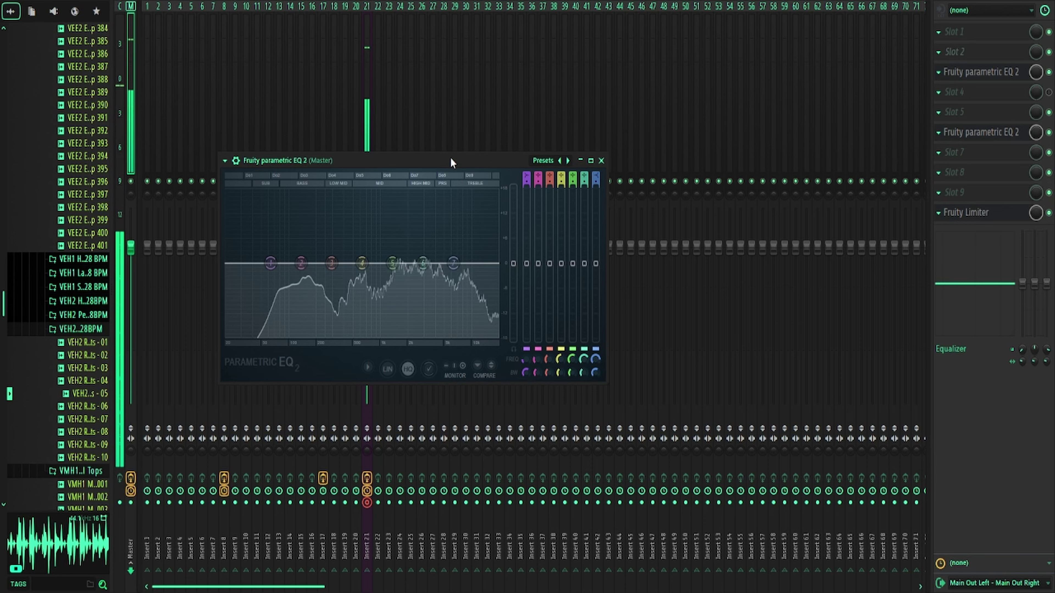
drag(452, 162, 760, 235)
drag(501, 264, 154, 15)
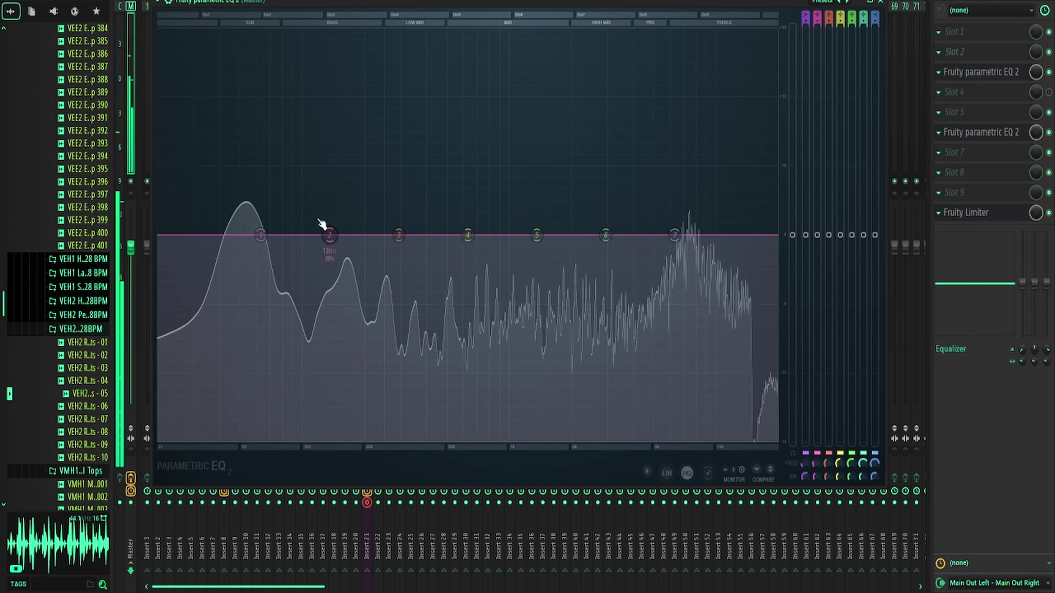
Sweep band 2 of the Master EQ through the lows and shape a moderate cut between bands 1 and 3.
drag(335, 240, 390, 233)
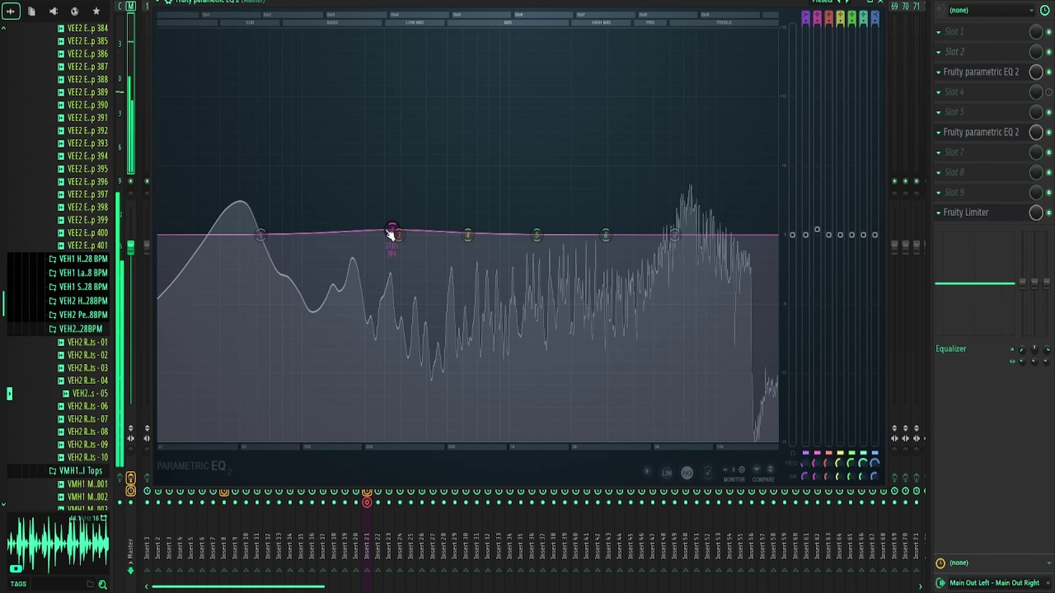
drag(389, 230, 349, 279)
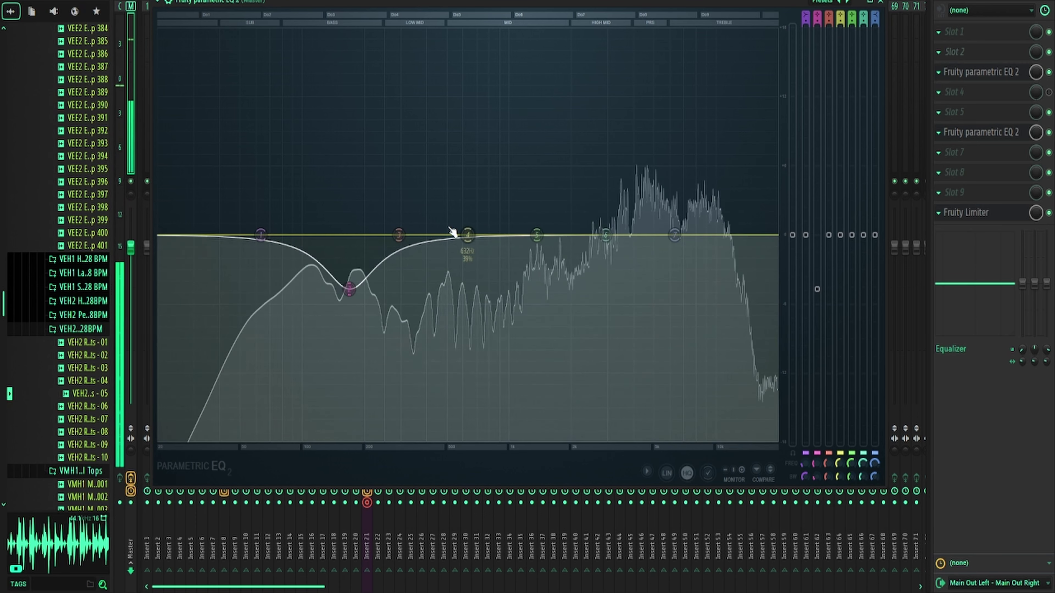
Raise band 4 of the Master EQ into a broad treble boost around 9 kHz, listening to different peak heights.
drag(453, 233, 484, 235)
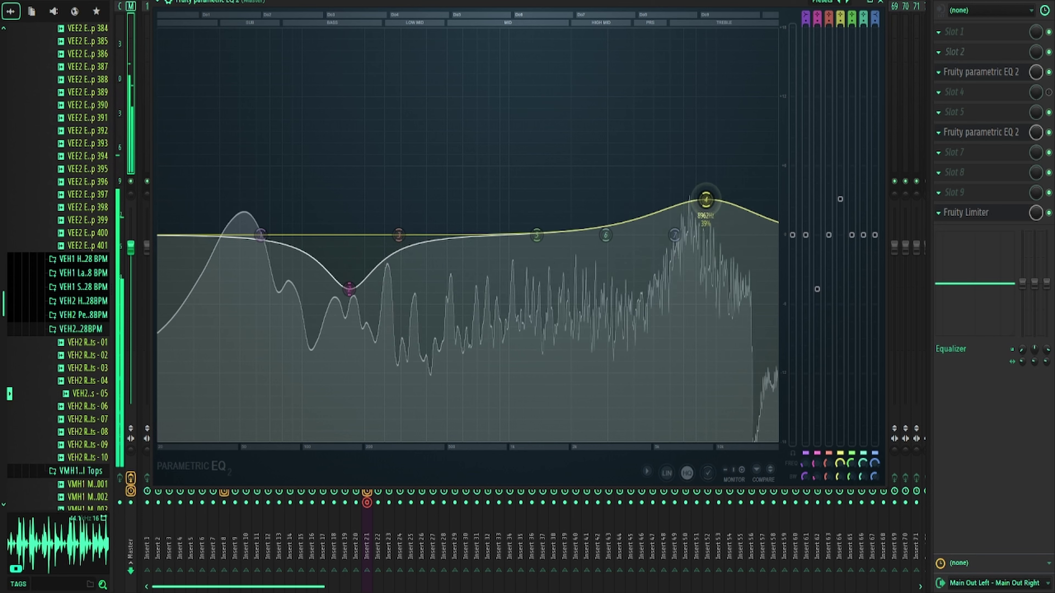
drag(662, 256, 723, 148)
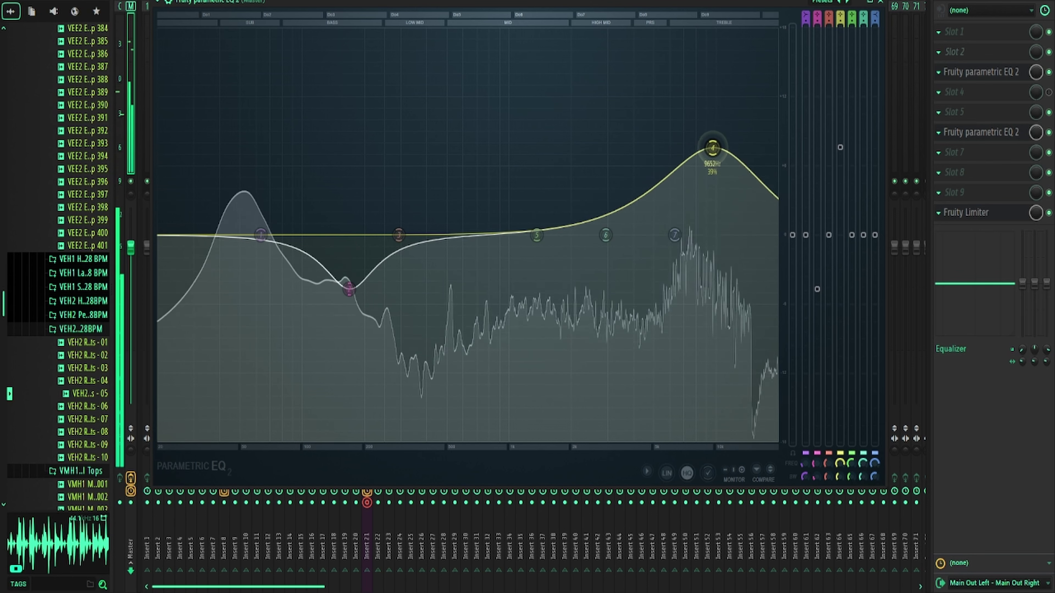
right_click(710, 168)
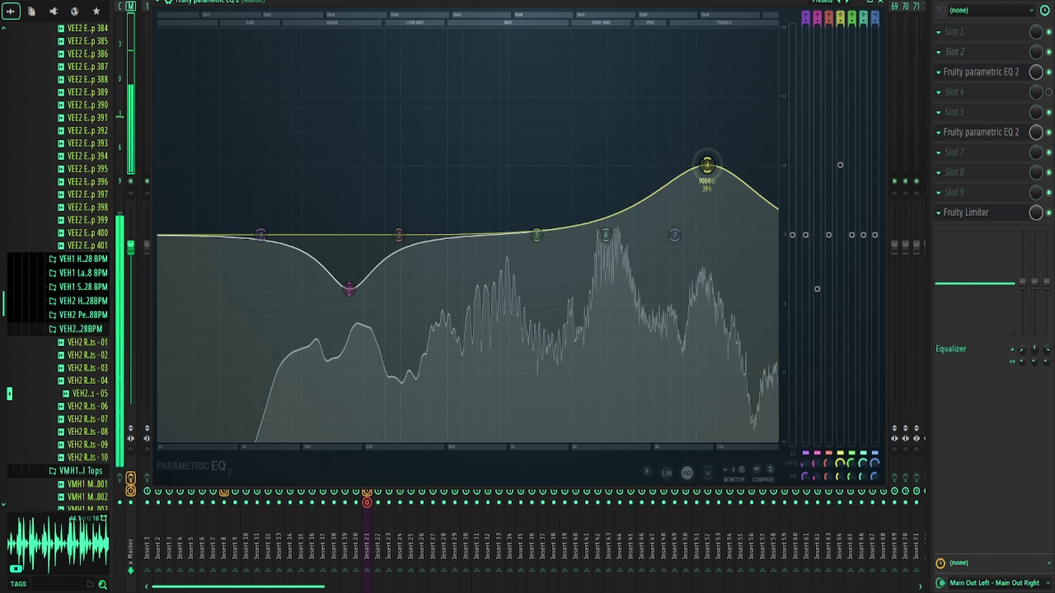
drag(707, 165, 725, 184)
Change band 4 of the Master EQ to a low-pass filter and narrow its bandwidth into a resonant peak near 11 kHz.
right_click(726, 186)
mouse_move(739, 228)
click(780, 227)
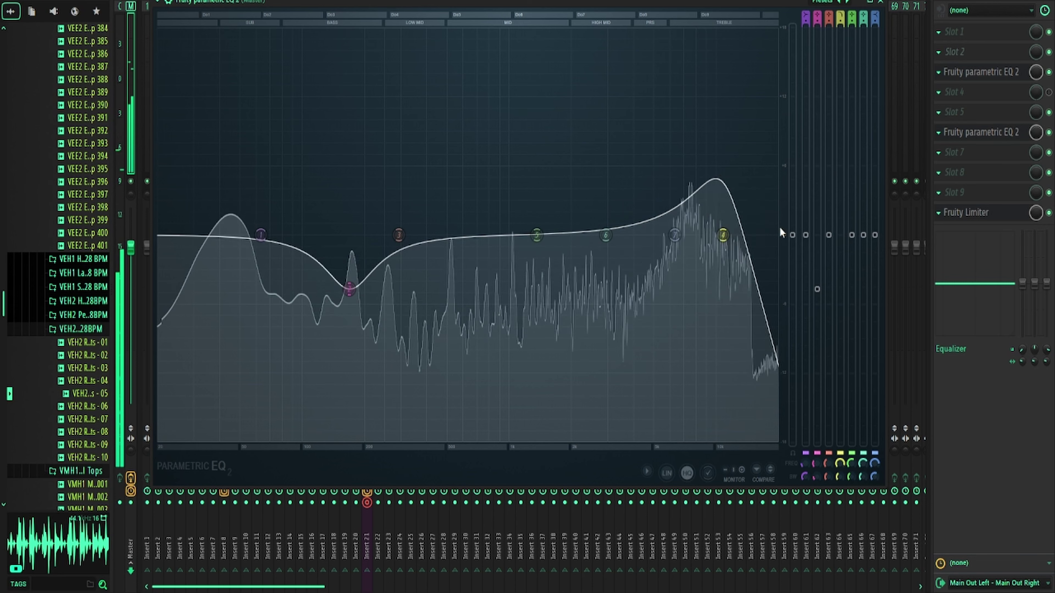
scroll(722, 236, down, 4)
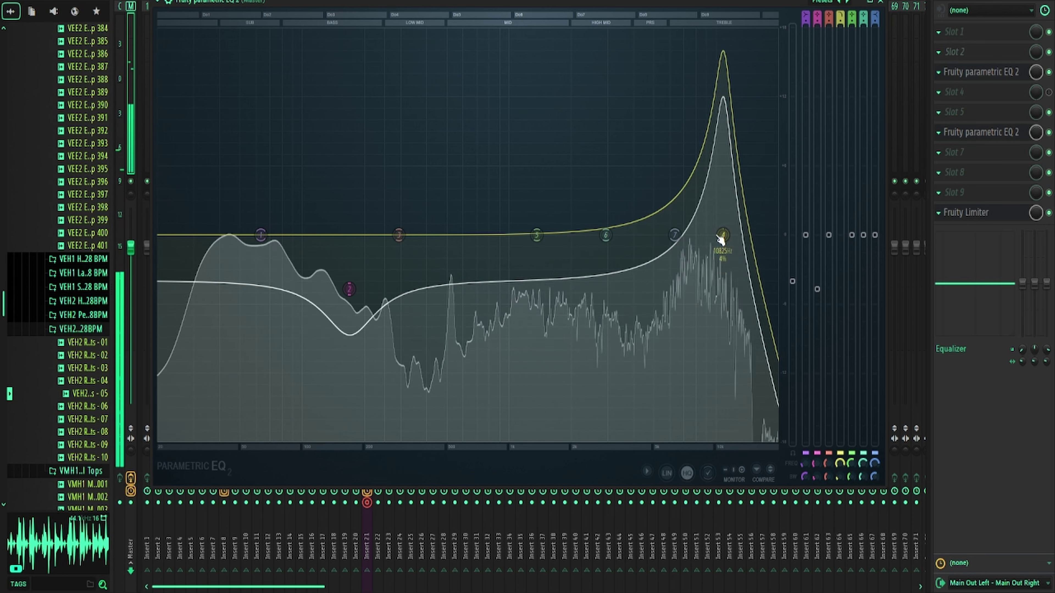
scroll(721, 235, down, 3)
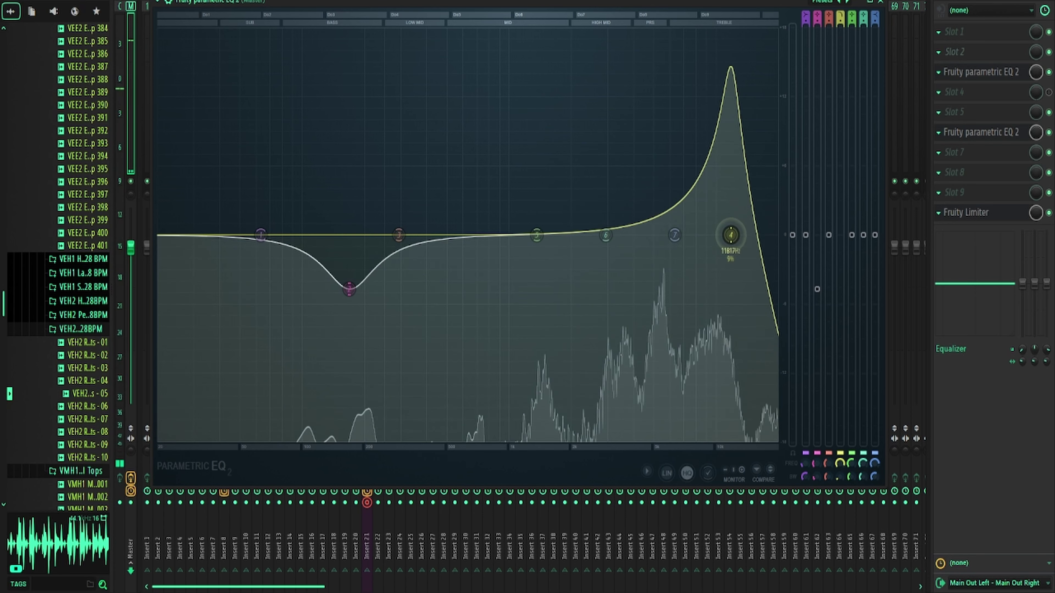
Move the Master EQ's band 4 low-pass cutoff up to 20 kHz and vary its bandwidth to compare resonance amounts.
scroll(725, 238, down, 5)
drag(725, 236, 775, 235)
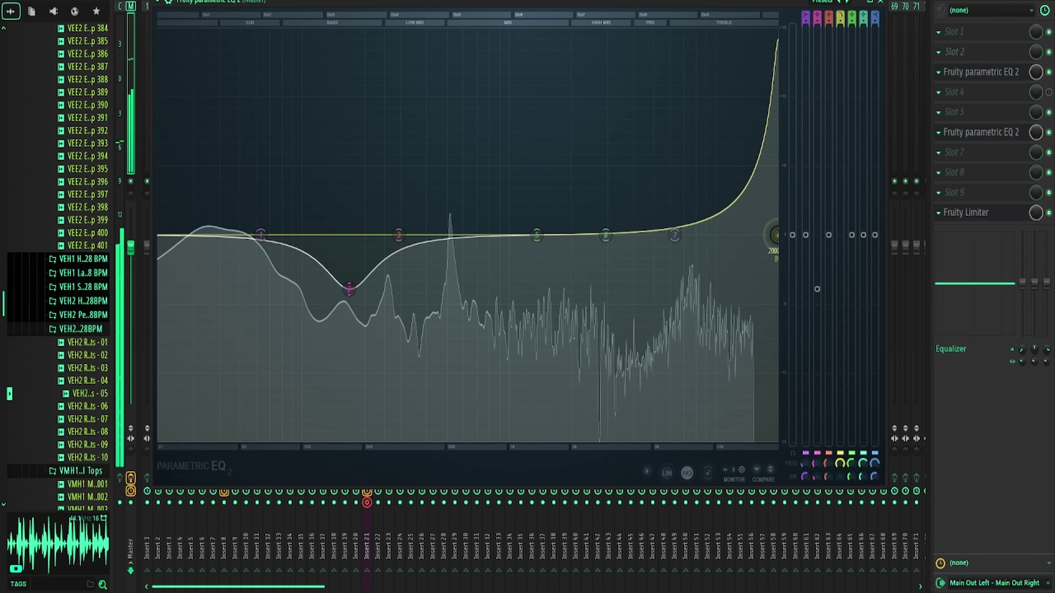
scroll(776, 236, down, 5)
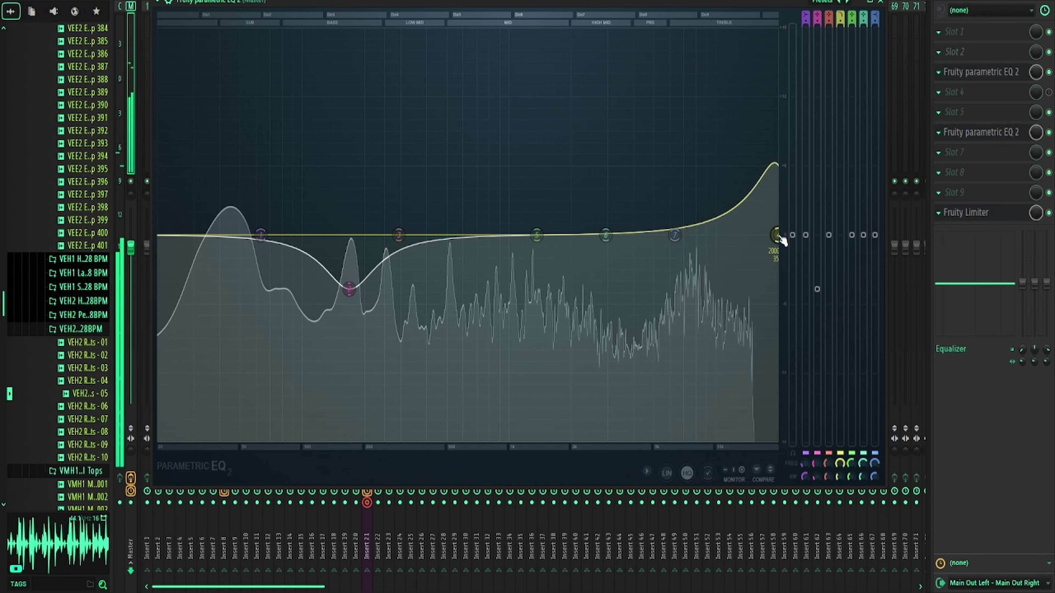
scroll(782, 240, down, 6)
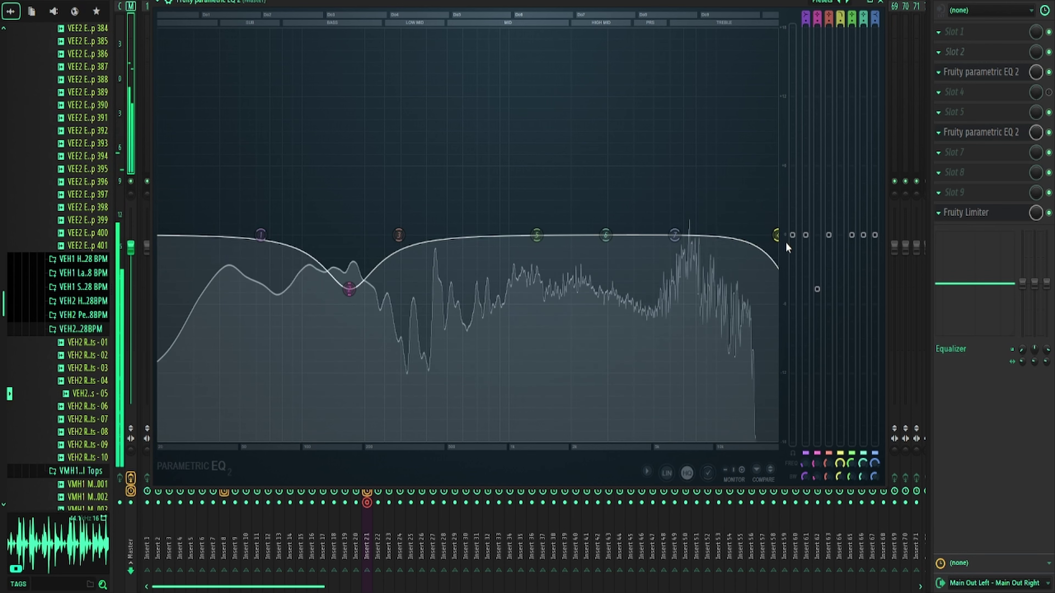
scroll(782, 242, up, 5)
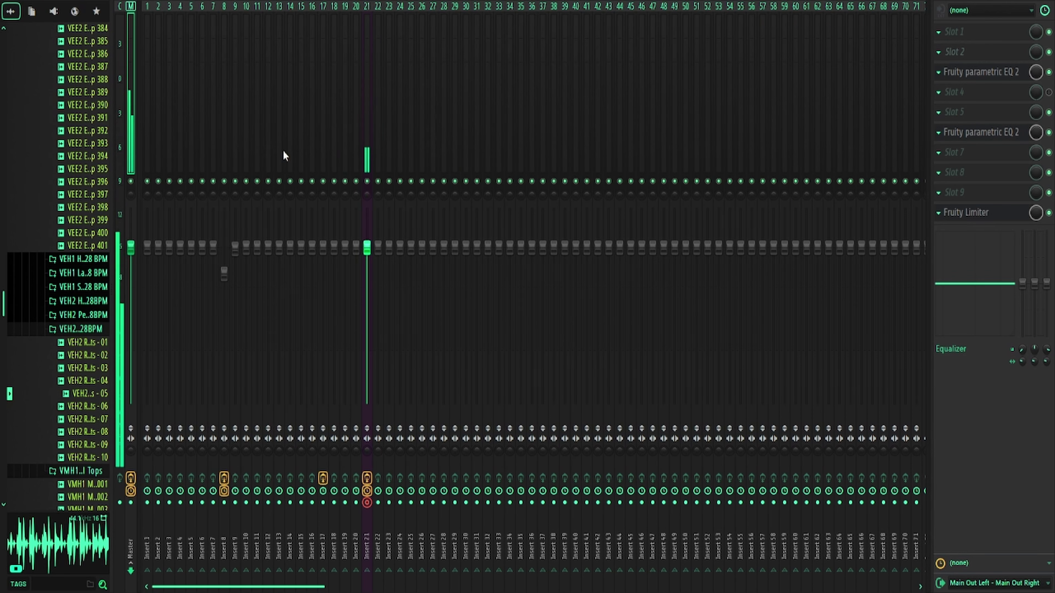
Leave the Master EQ and adjust the stereo separation of Insert 21.
key(Escape)
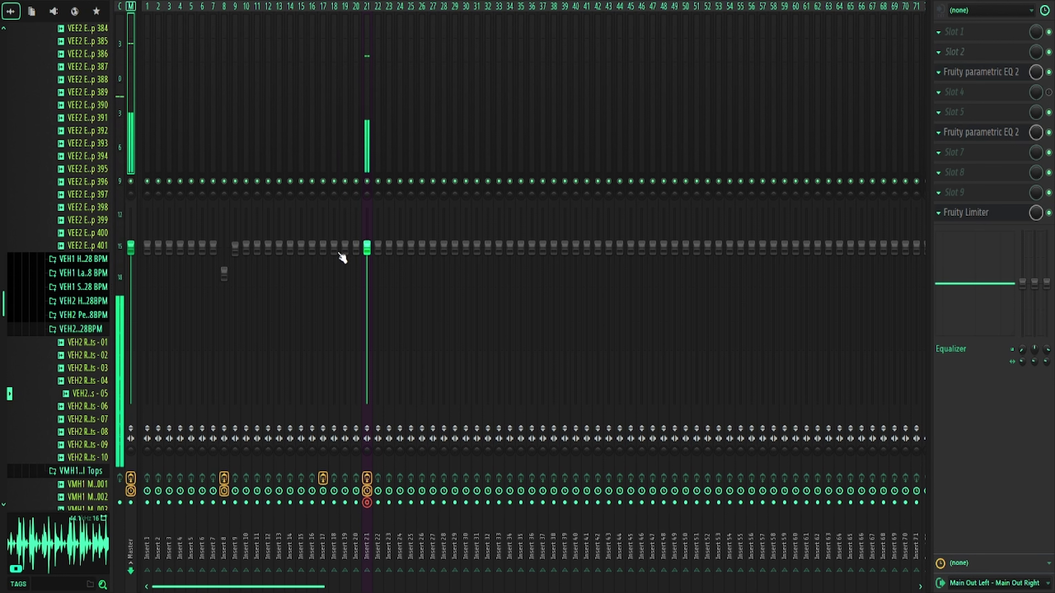
click(367, 448)
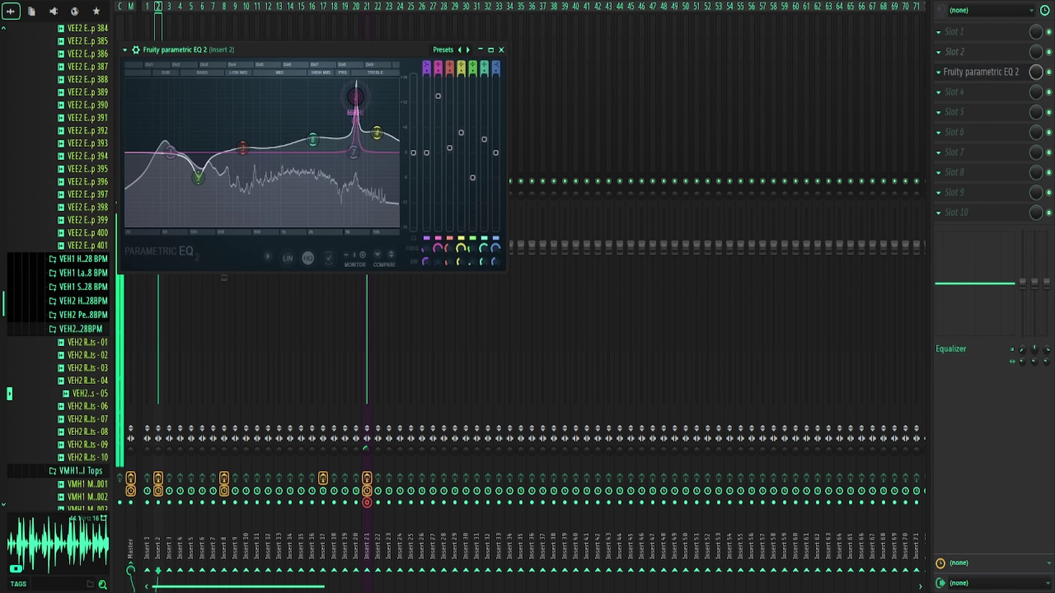
Sweep band 2 of Insert 2's EQ as a narrow treble peak and turn it into a deep cut beneath band 4.
drag(358, 94, 378, 89)
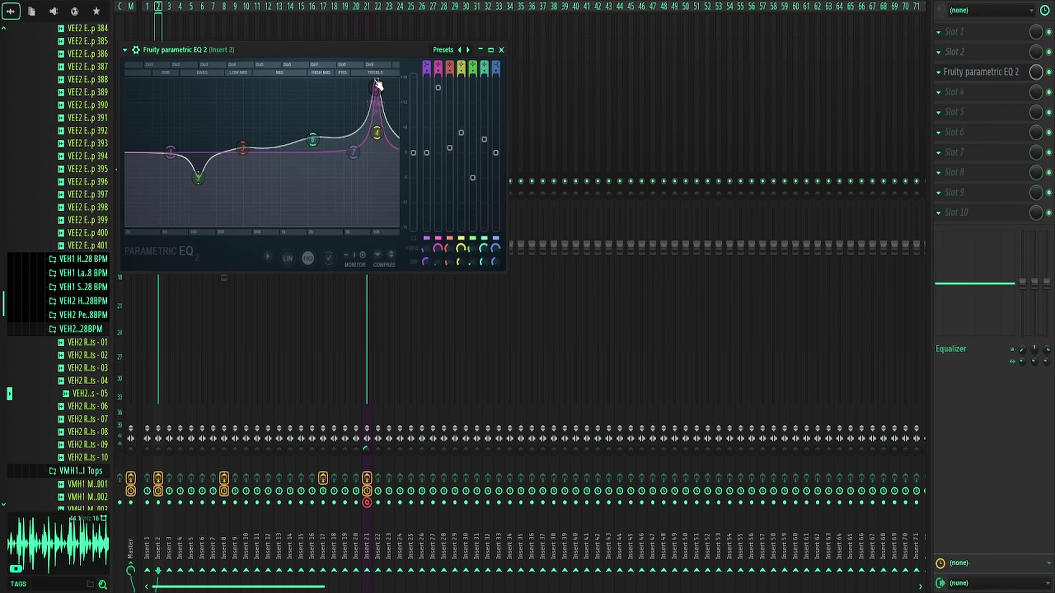
scroll(378, 89, down, 3)
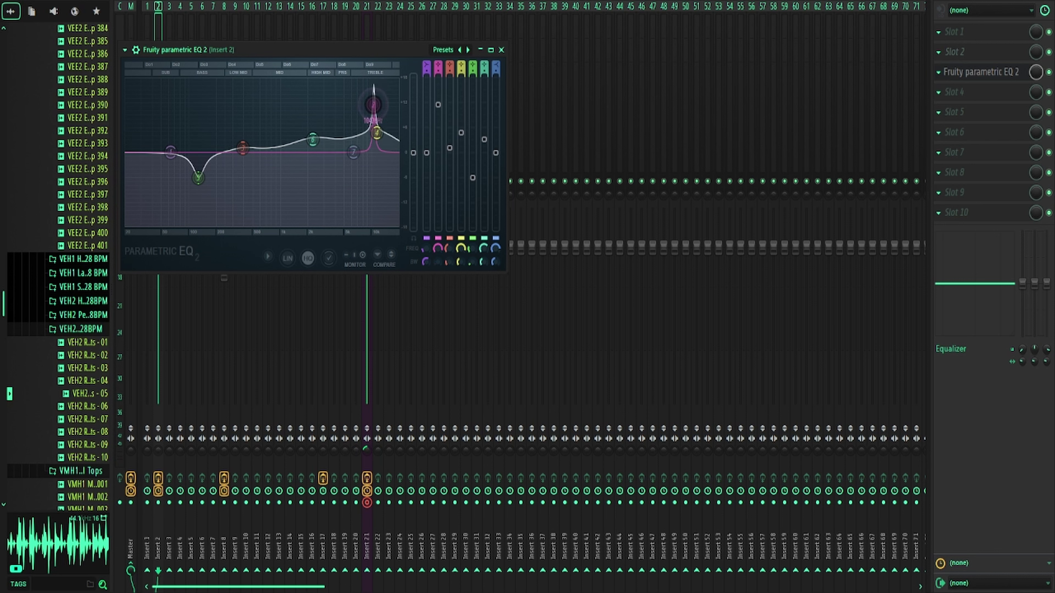
drag(373, 105, 372, 208)
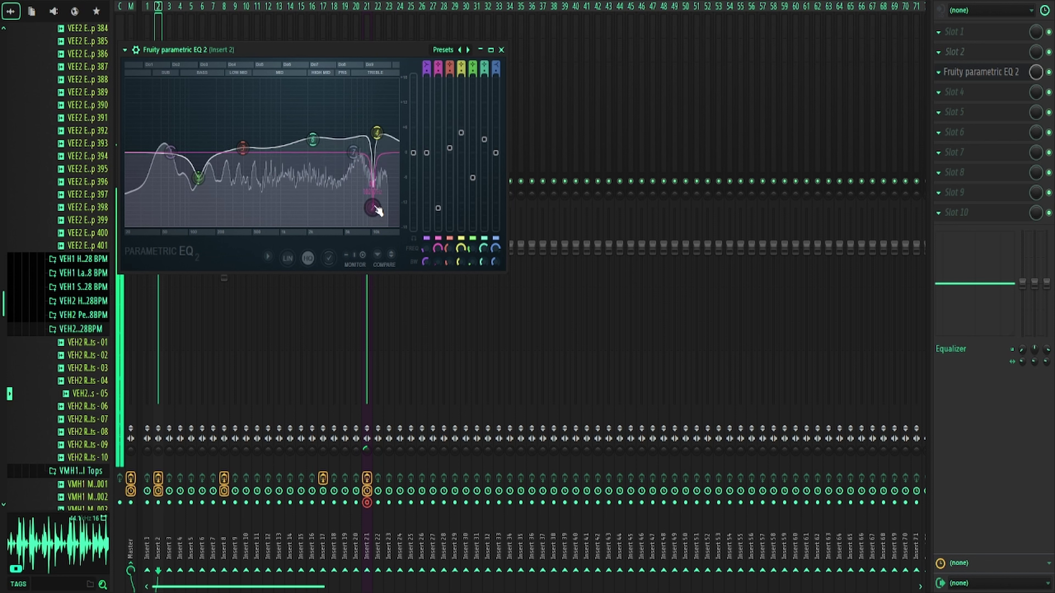
Change band 4 of Insert 2's EQ to Low pass and shift its cutoff up to about 12.3 kHz.
right_click(377, 132)
mouse_move(398, 166)
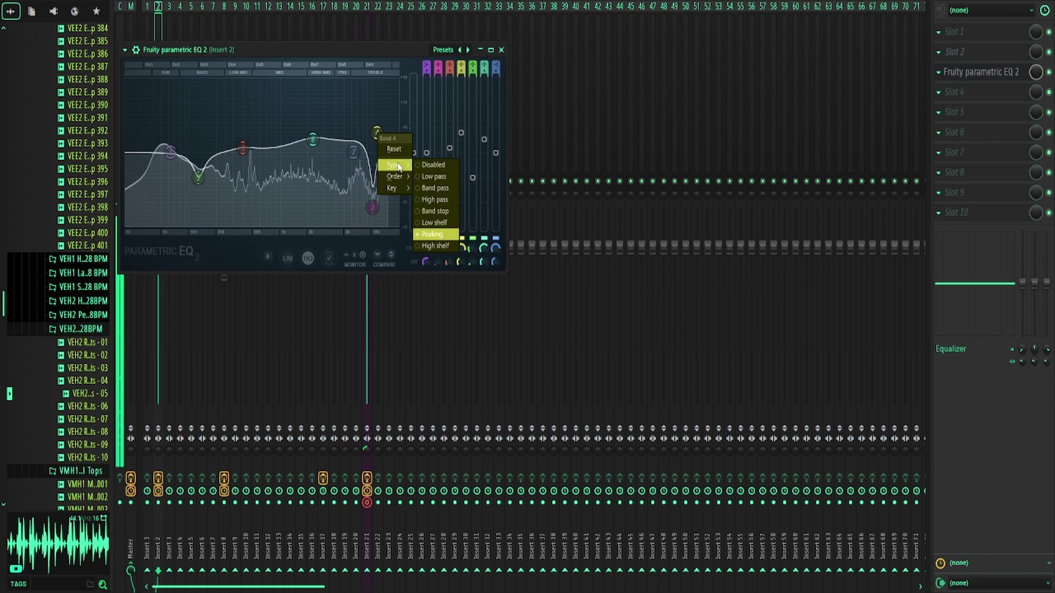
click(434, 176)
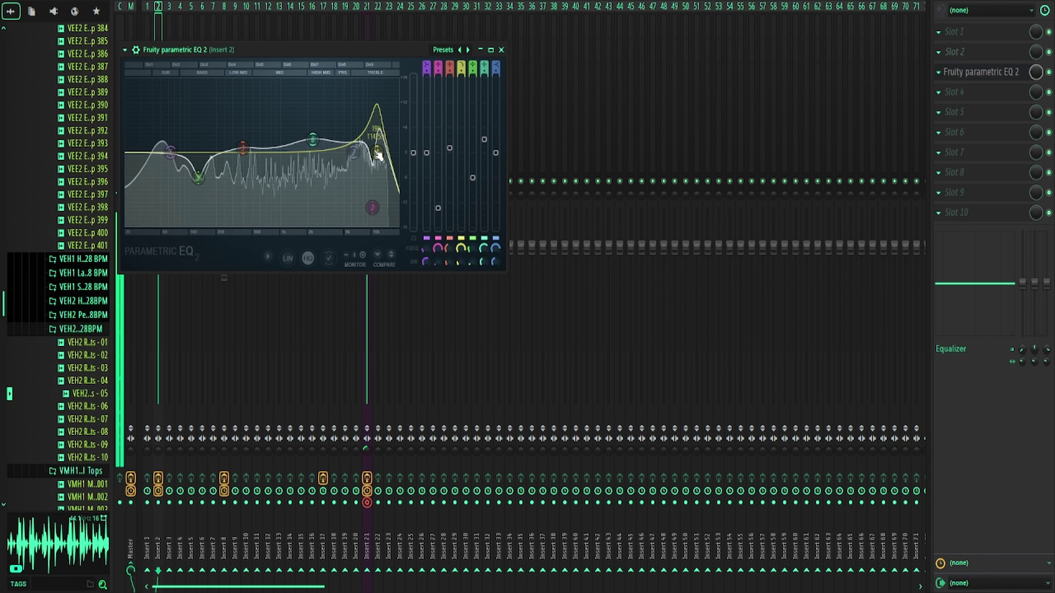
drag(379, 155, 386, 159)
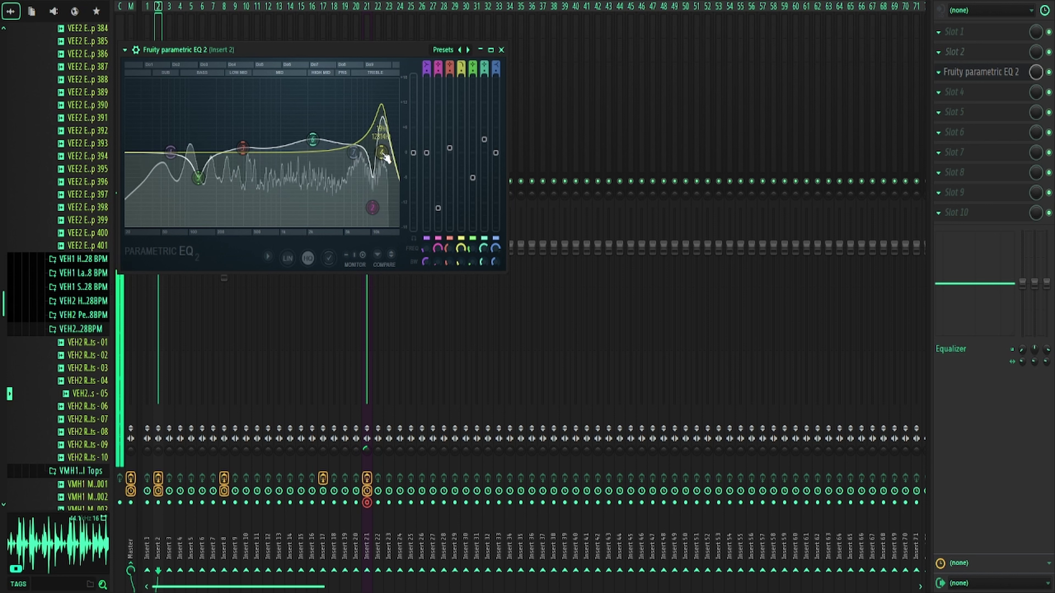
Lower band 6 of Insert 2's EQ into a slight cut and move band 3 higher in frequency with more boost.
mouse_move(313, 139)
mouse_down()
mouse_move(317, 84)
mouse_move(315, 158)
mouse_up()
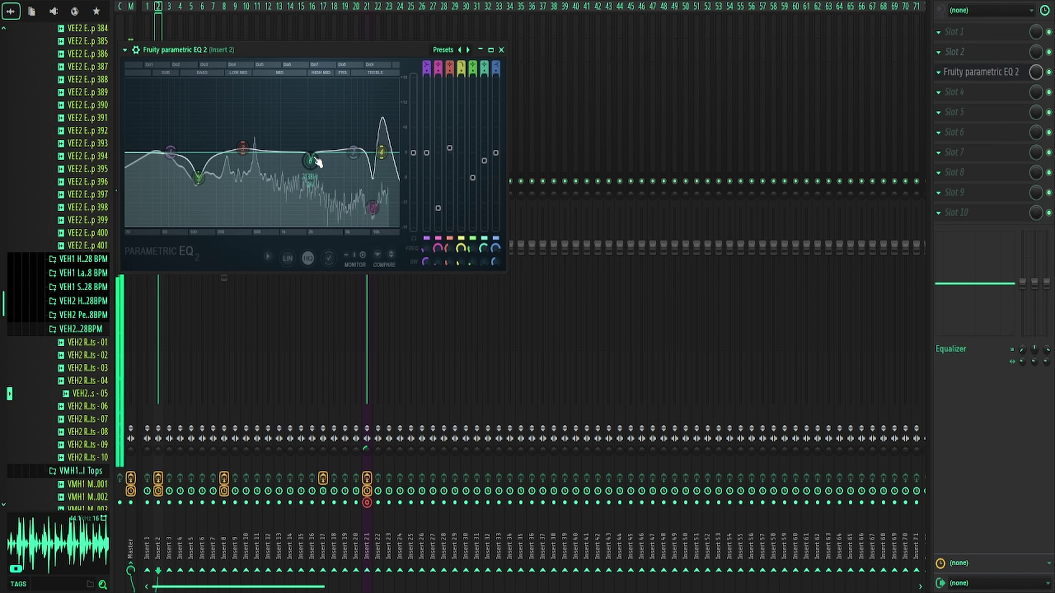
drag(242, 147, 282, 140)
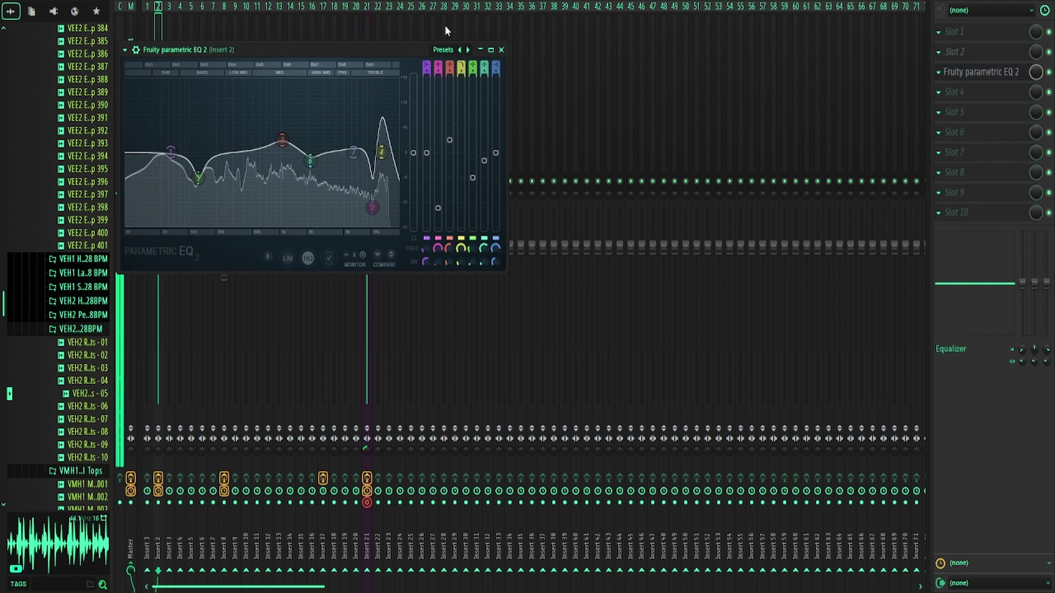
Move band 3 of Insert 2's EQ up into the treble beside band 7 and push band 4's low-pass cutoff to the upper limit.
mouse_move(381, 164)
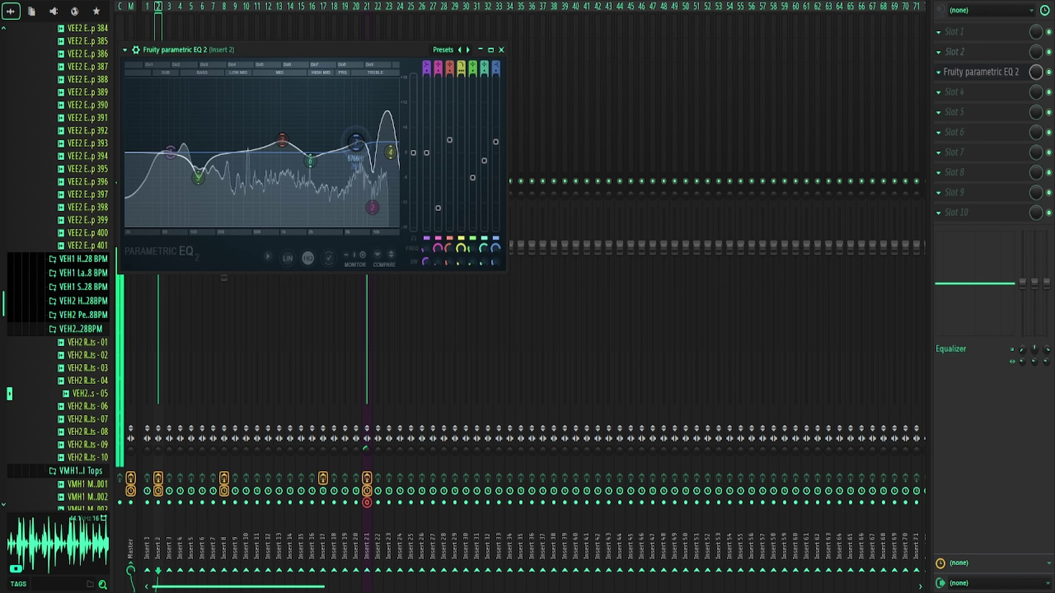
drag(282, 140, 362, 147)
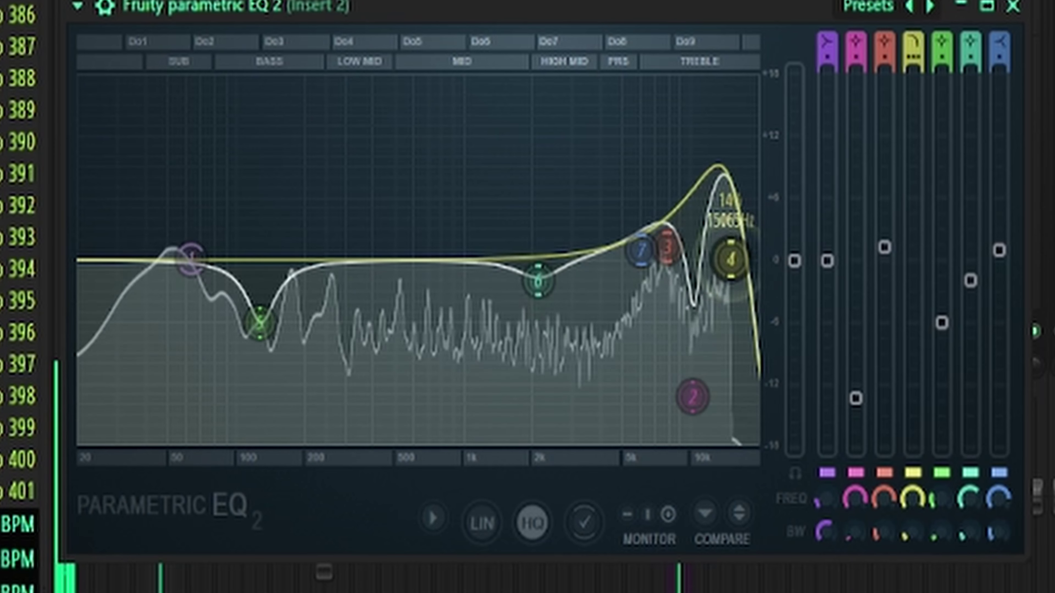
drag(387, 152, 333, 152)
drag(595, 258, 764, 270)
Smooth the treble bump in Insert 2's EQ, raise band 2 from its deep cut to about neutral gain, and stop playback.
scroll(527, 263, up, 5)
scroll(574, 263, down, 1)
drag(692, 396, 687, 416)
drag(856, 416, 856, 254)
key(space)
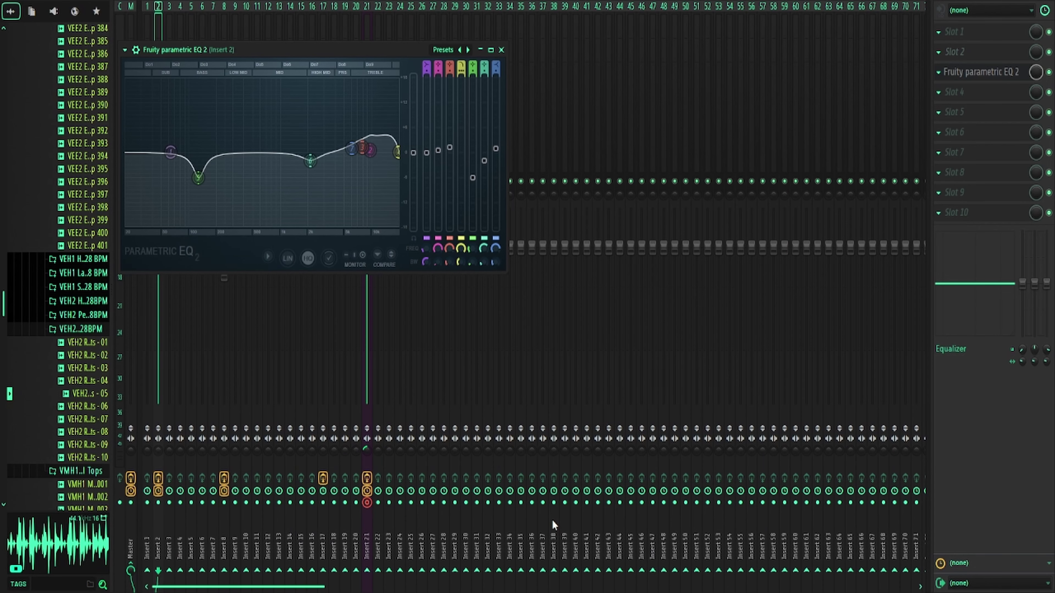
Switch to Discord and reread the message about the two covers, highlighting its closing words on never living up to the original.
key(alt+Tab)
key(alt+Tab)
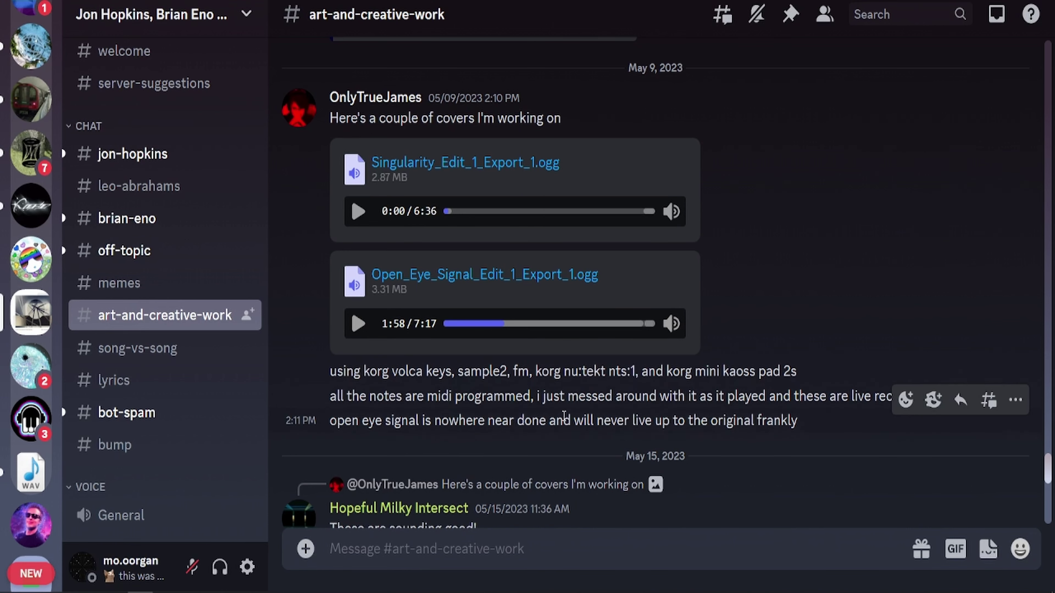
drag(562, 420, 823, 418)
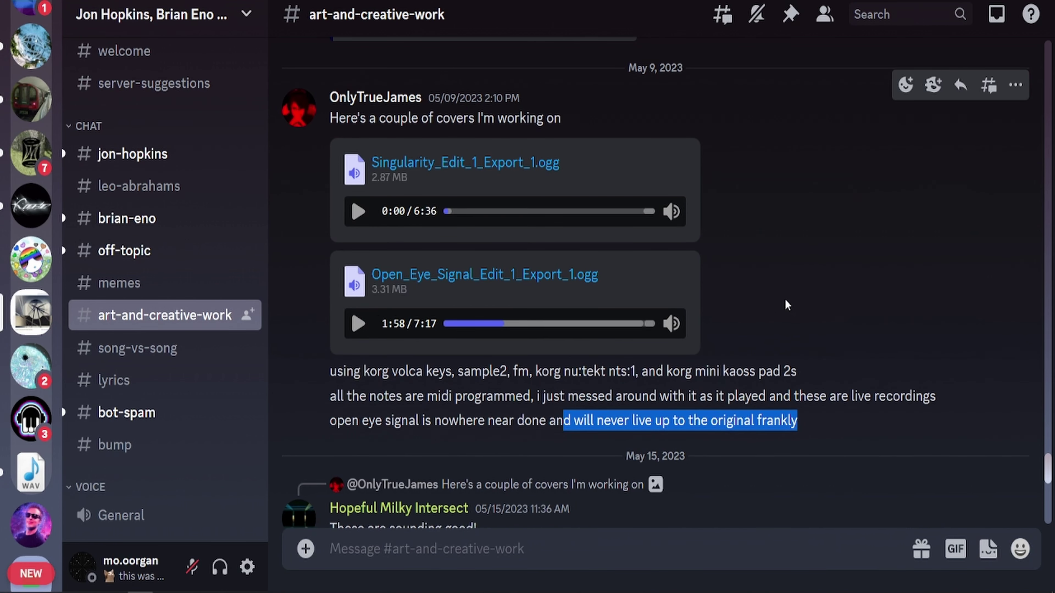
click(797, 382)
key(alt+Tab)
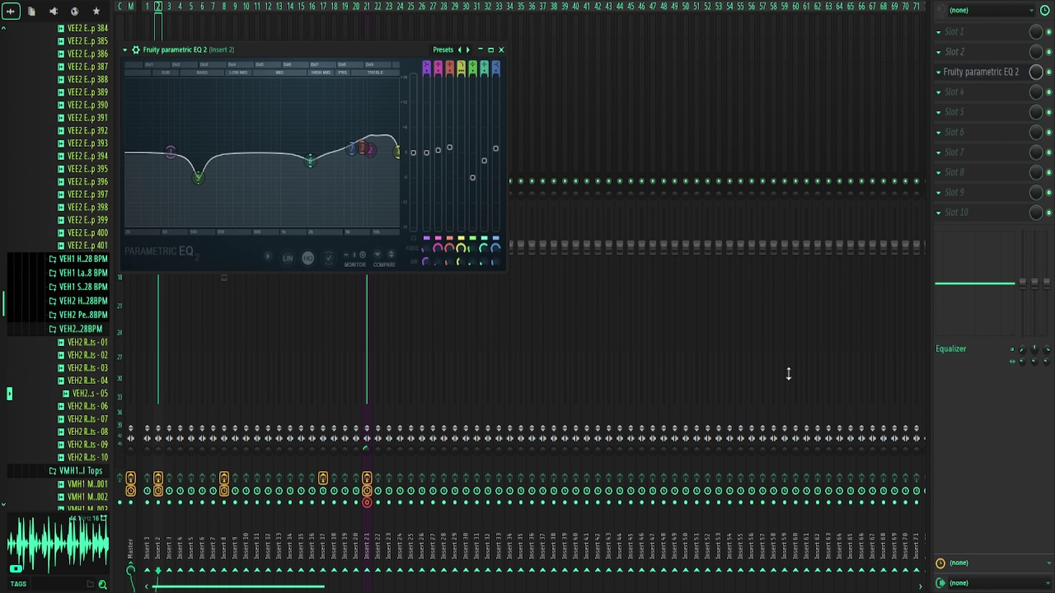
key(Escape)
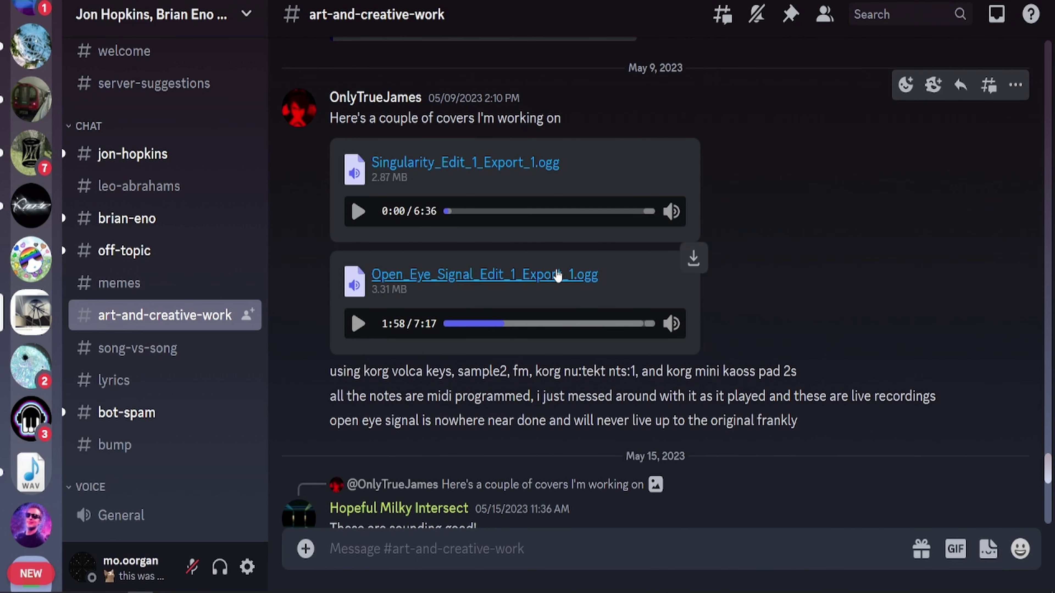
mouse_move(673, 199)
key(alt+Tab)
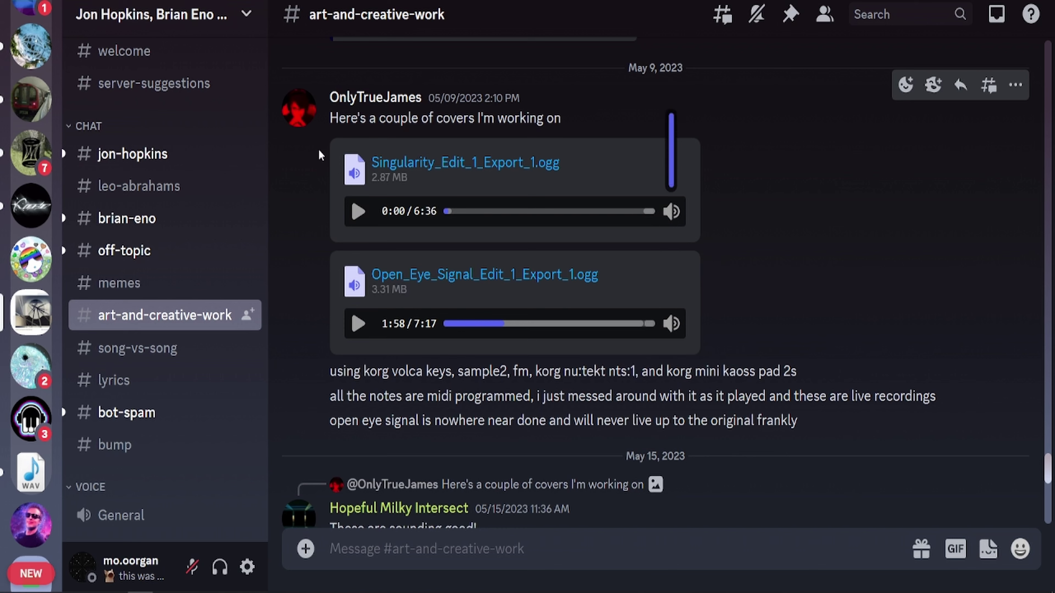
Open the Mo.oorgan's Motley server in Discord and bring its Feedback Requests channels into view.
scroll(190, 191, up, 5)
scroll(31, 151, down, 5)
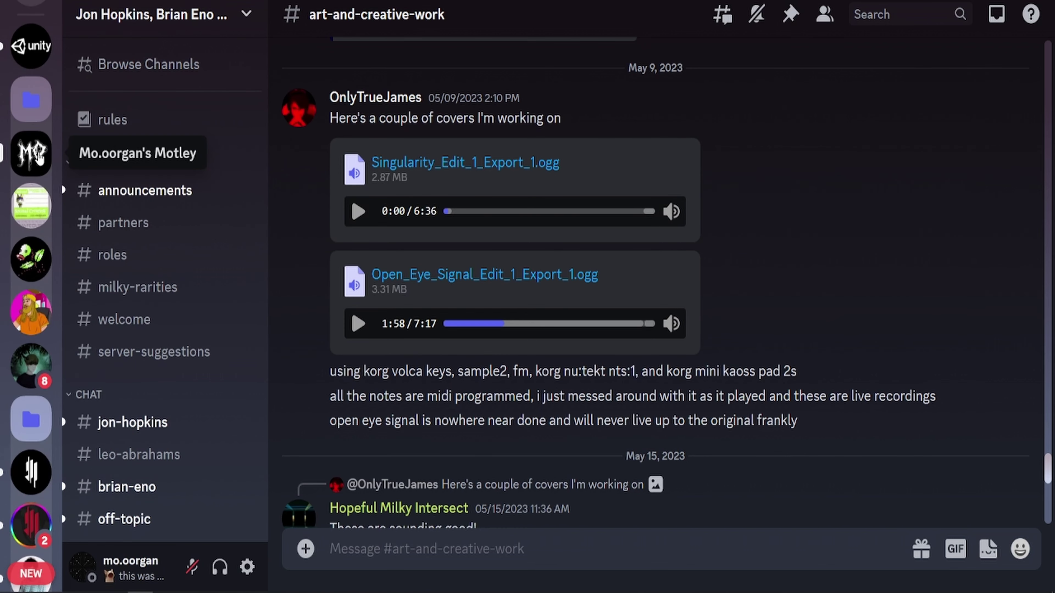
click(31, 152)
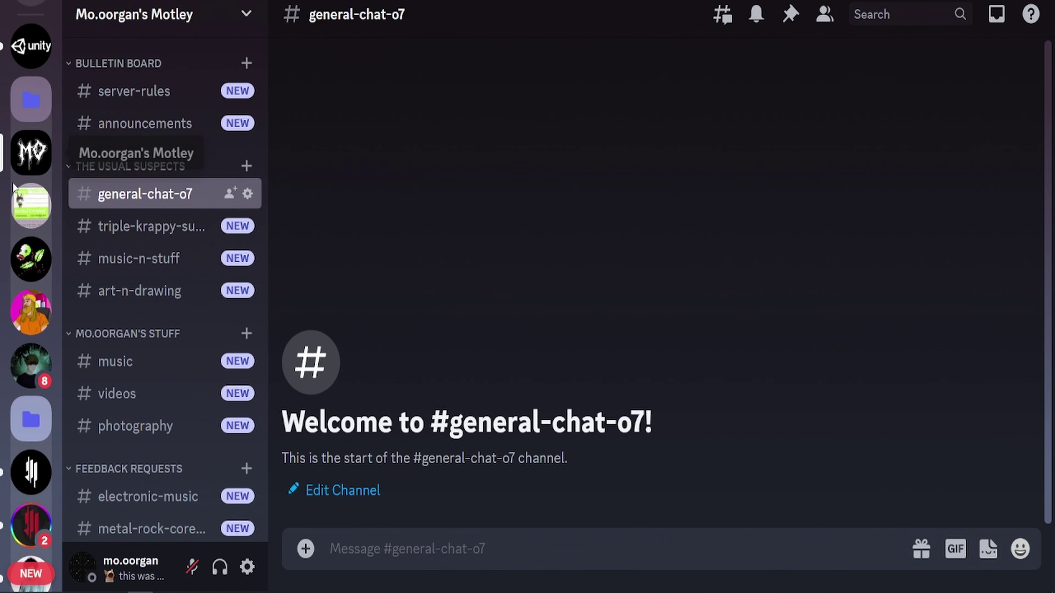
scroll(92, 278, down, 3)
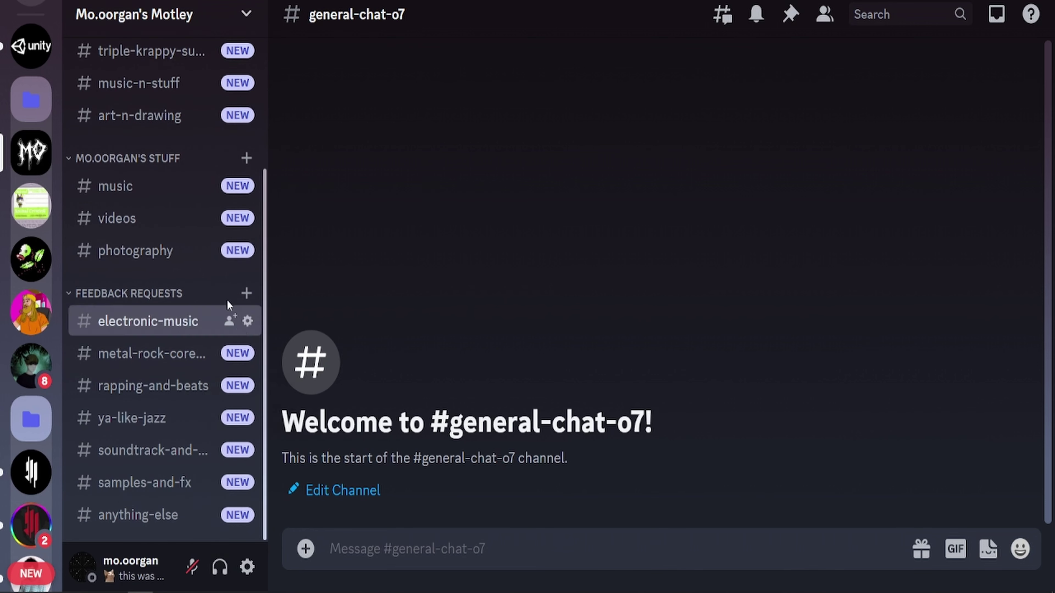